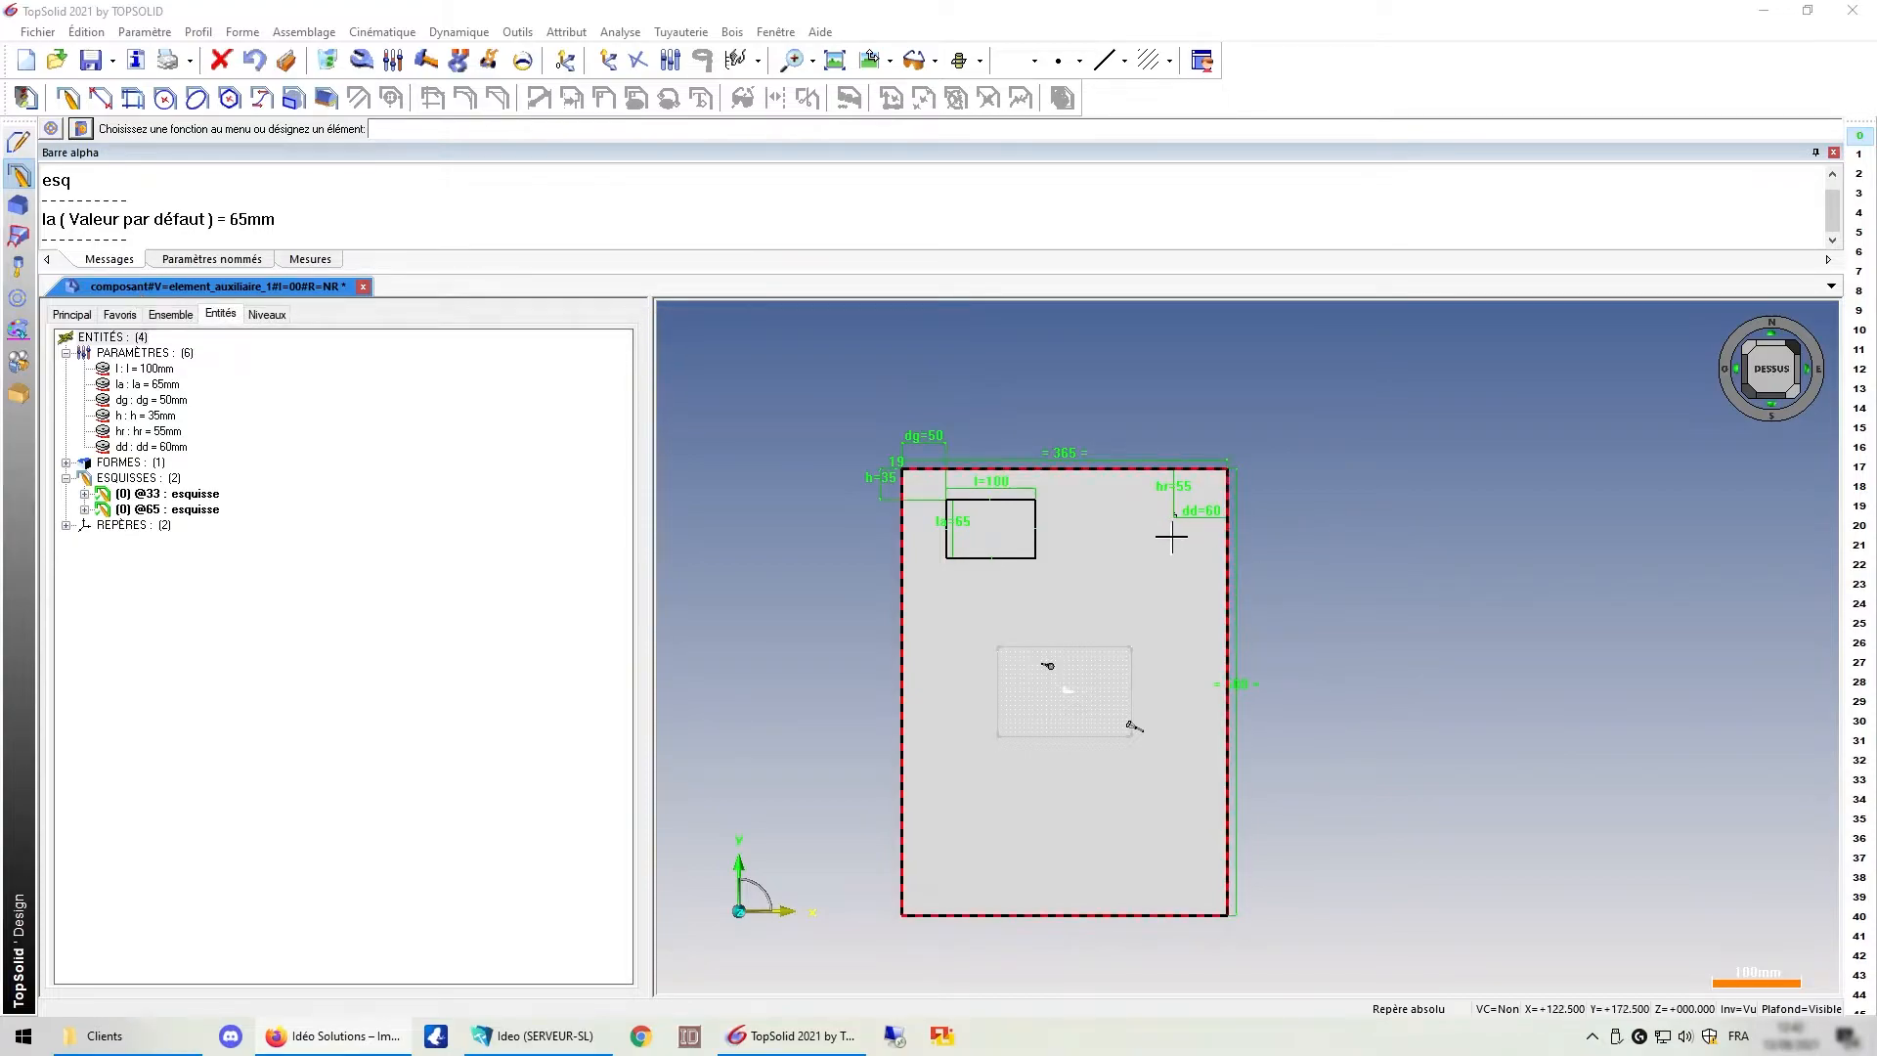
- Examine the component's sketch dimensions and coordinate frame, and locate the part in the assembly structure
{"action": "scroll", "coordinate": [1172, 536], "scroll_direction": "up", "scroll_amount": 3}
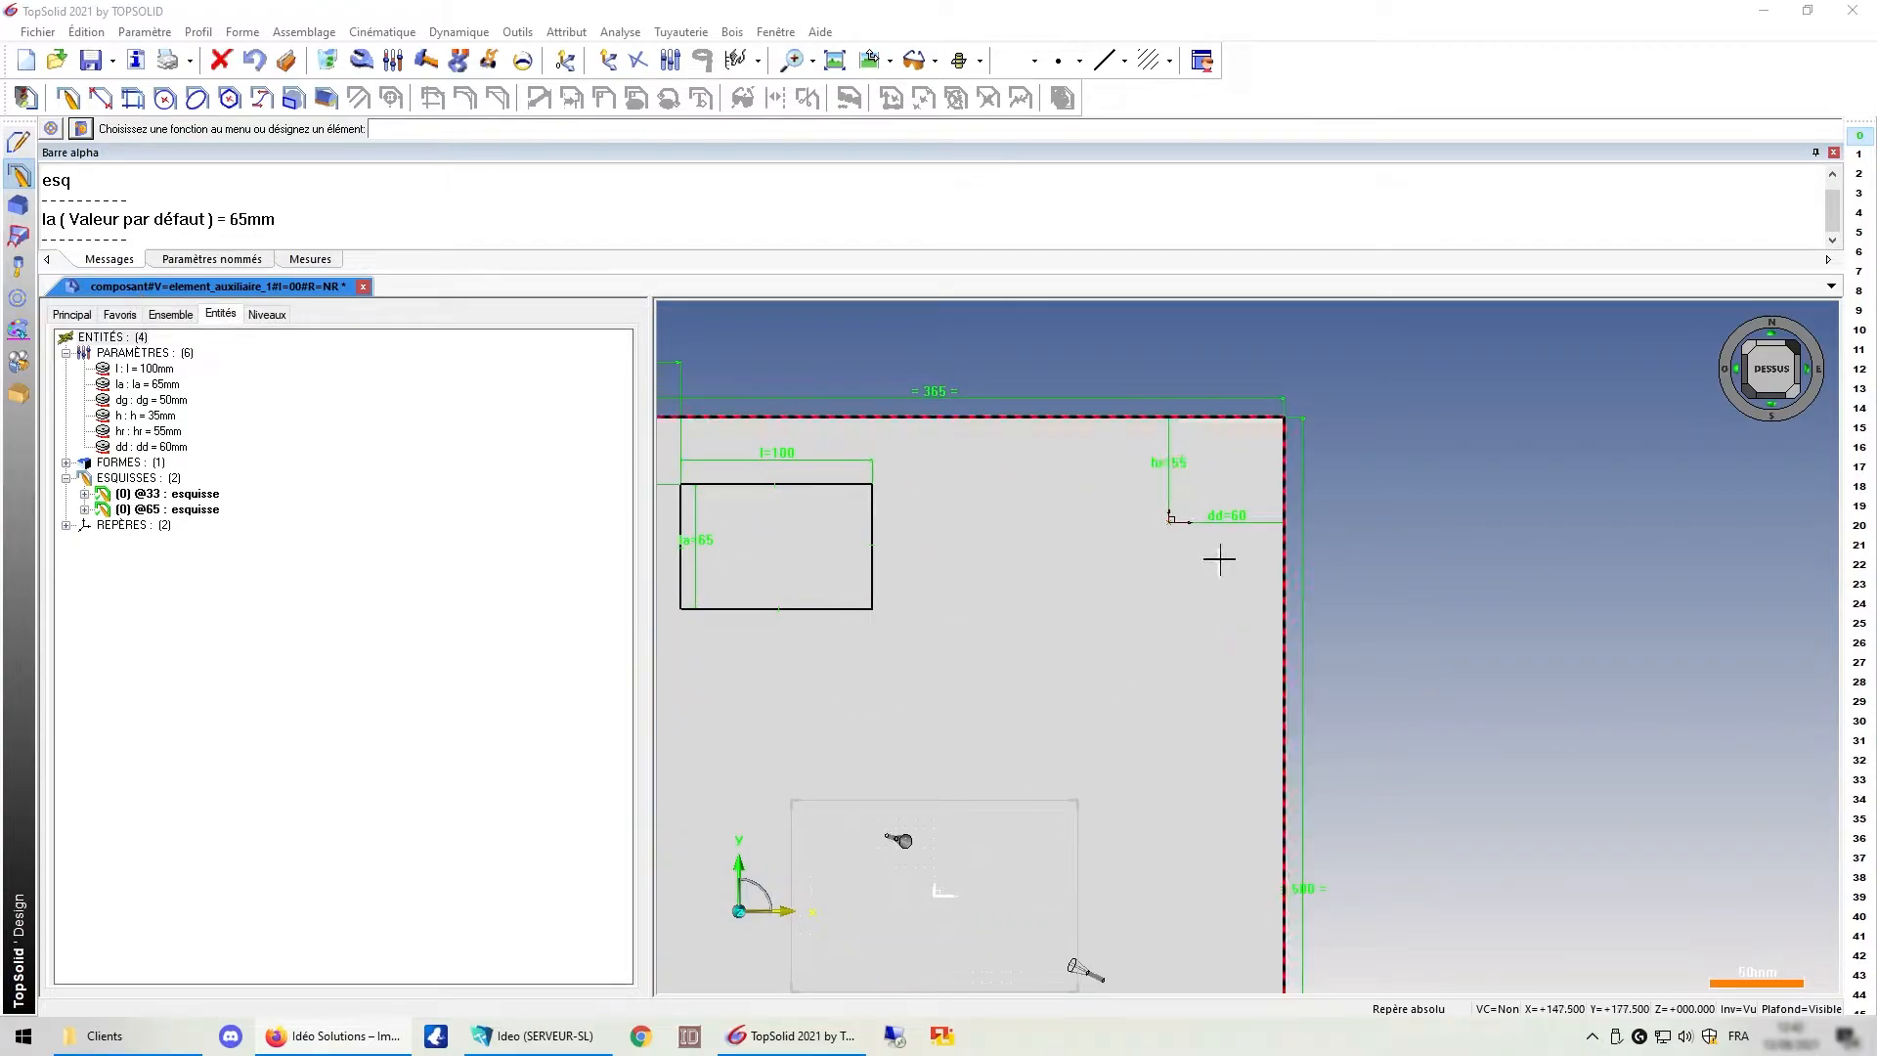
{"action": "scroll", "coordinate": [1271, 518], "scroll_direction": "down", "scroll_amount": 2}
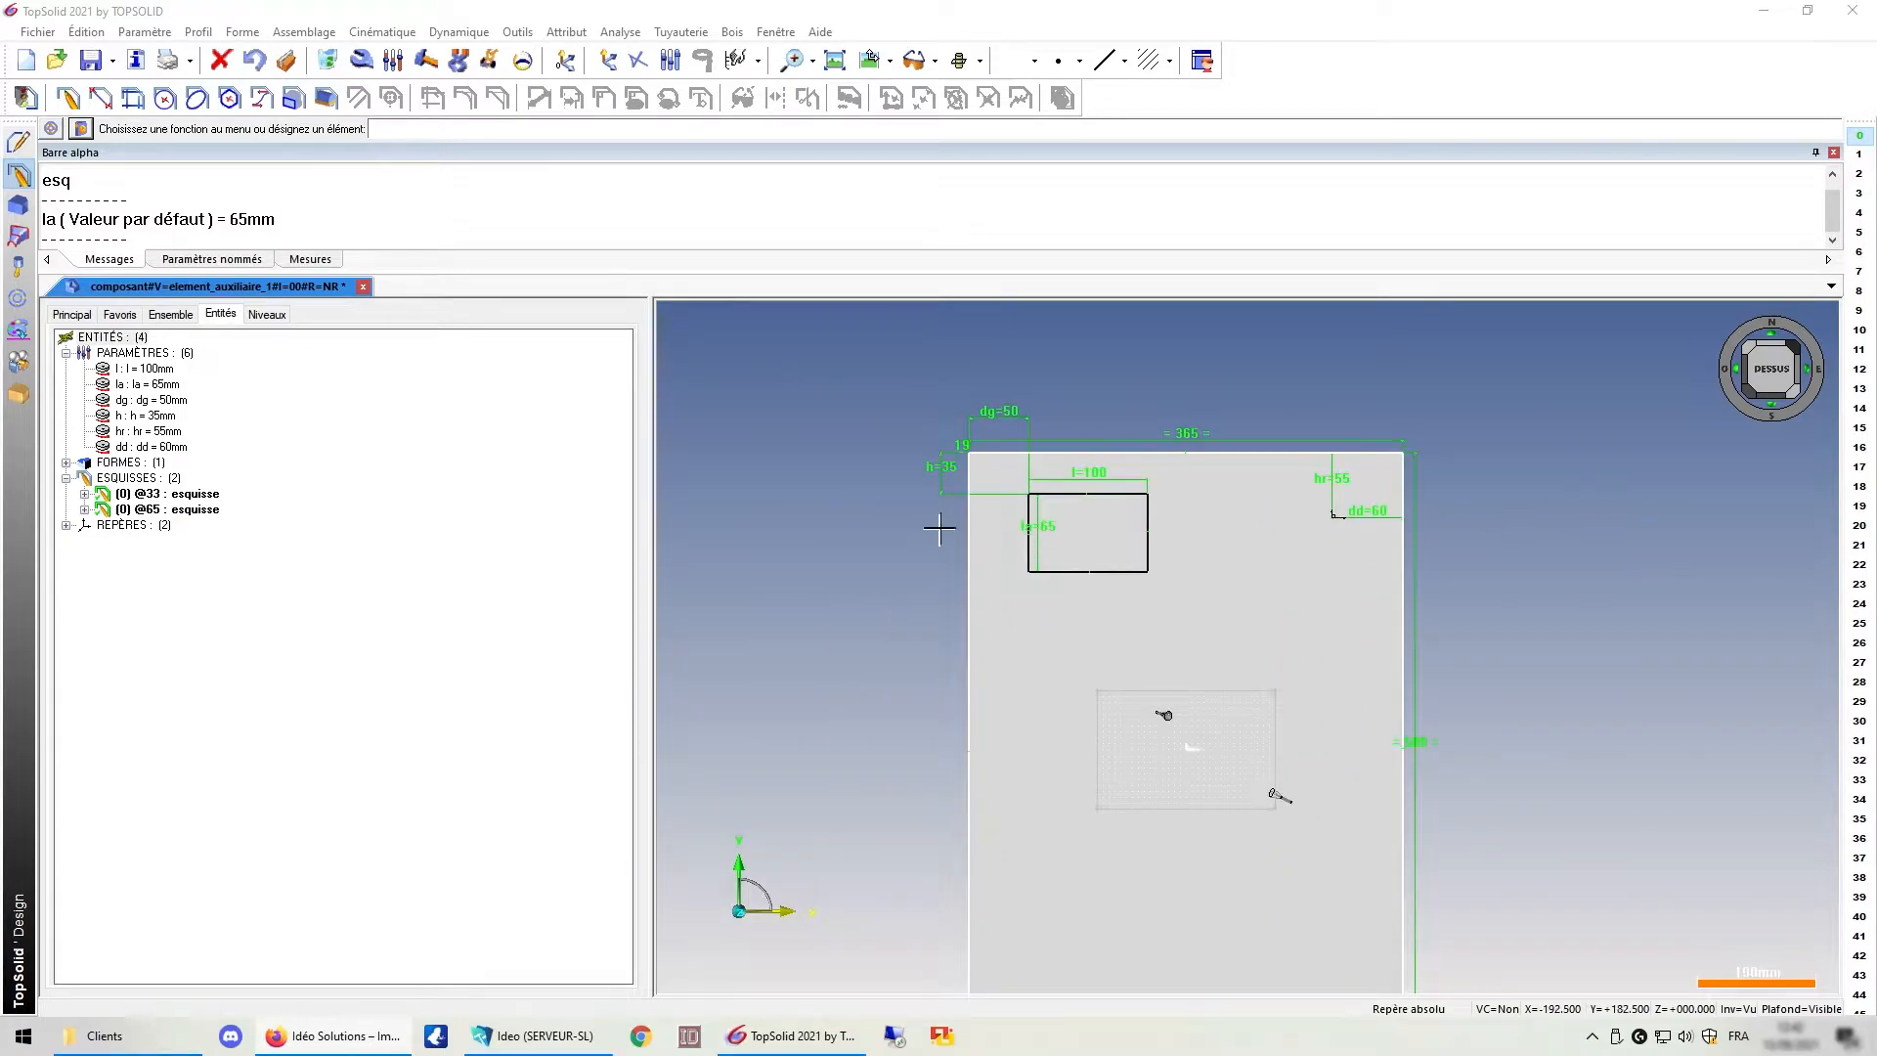
{"action": "scroll", "coordinate": [1077, 483], "scroll_direction": "up", "scroll_amount": 3}
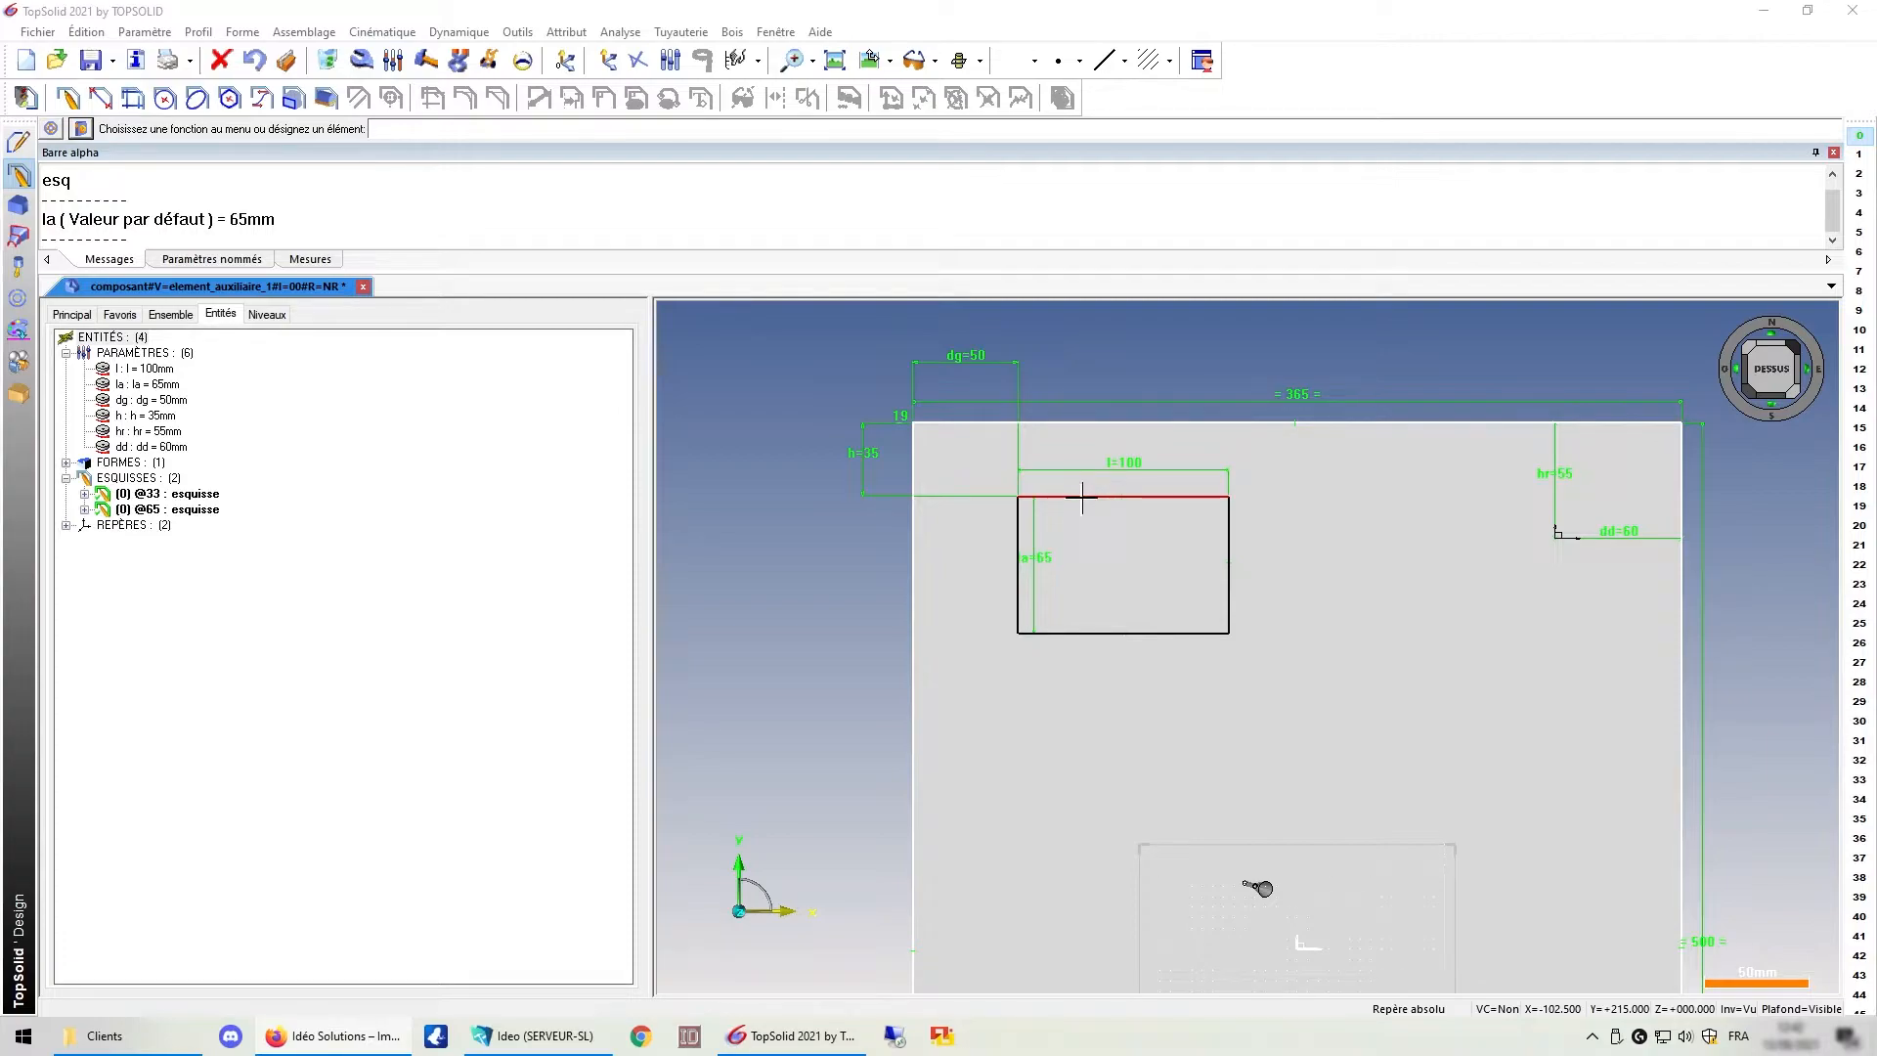
{"action": "scroll", "coordinate": [885, 447], "scroll_direction": "down", "scroll_amount": 3}
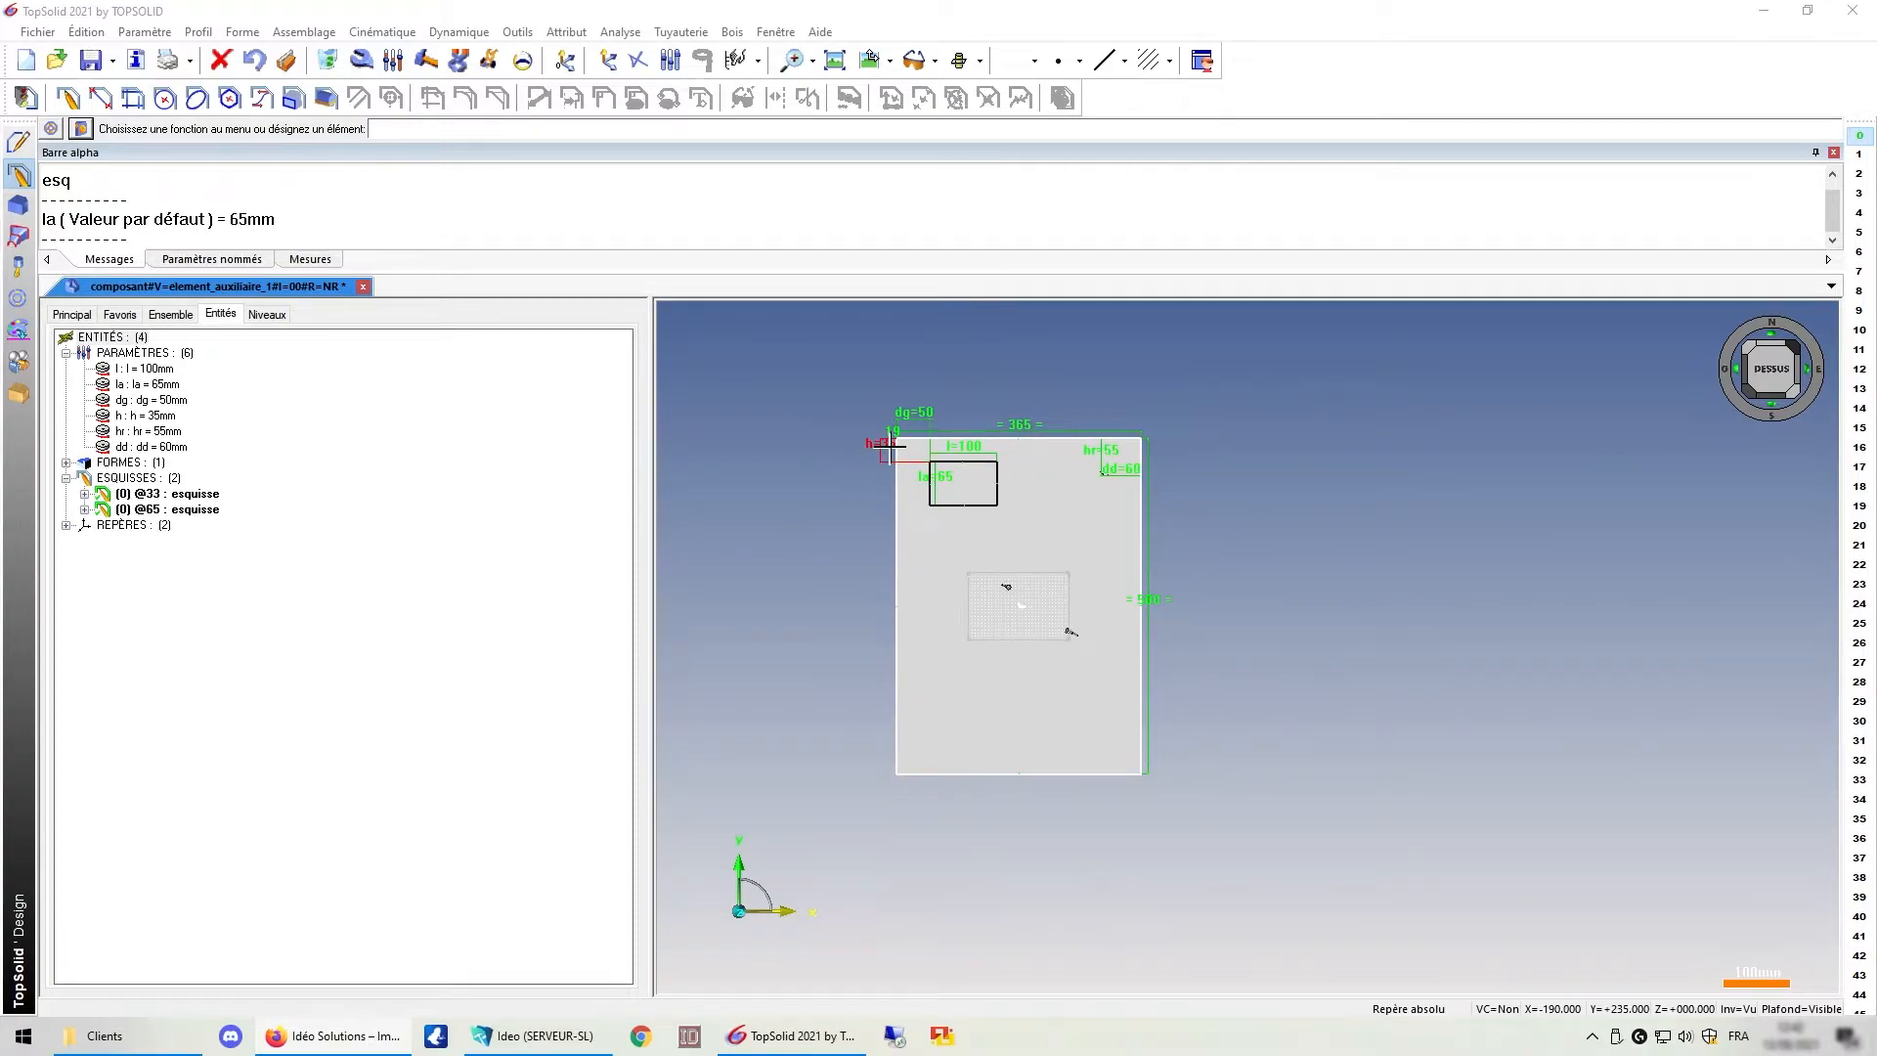
{"action": "left_click", "coordinate": [170, 315]}
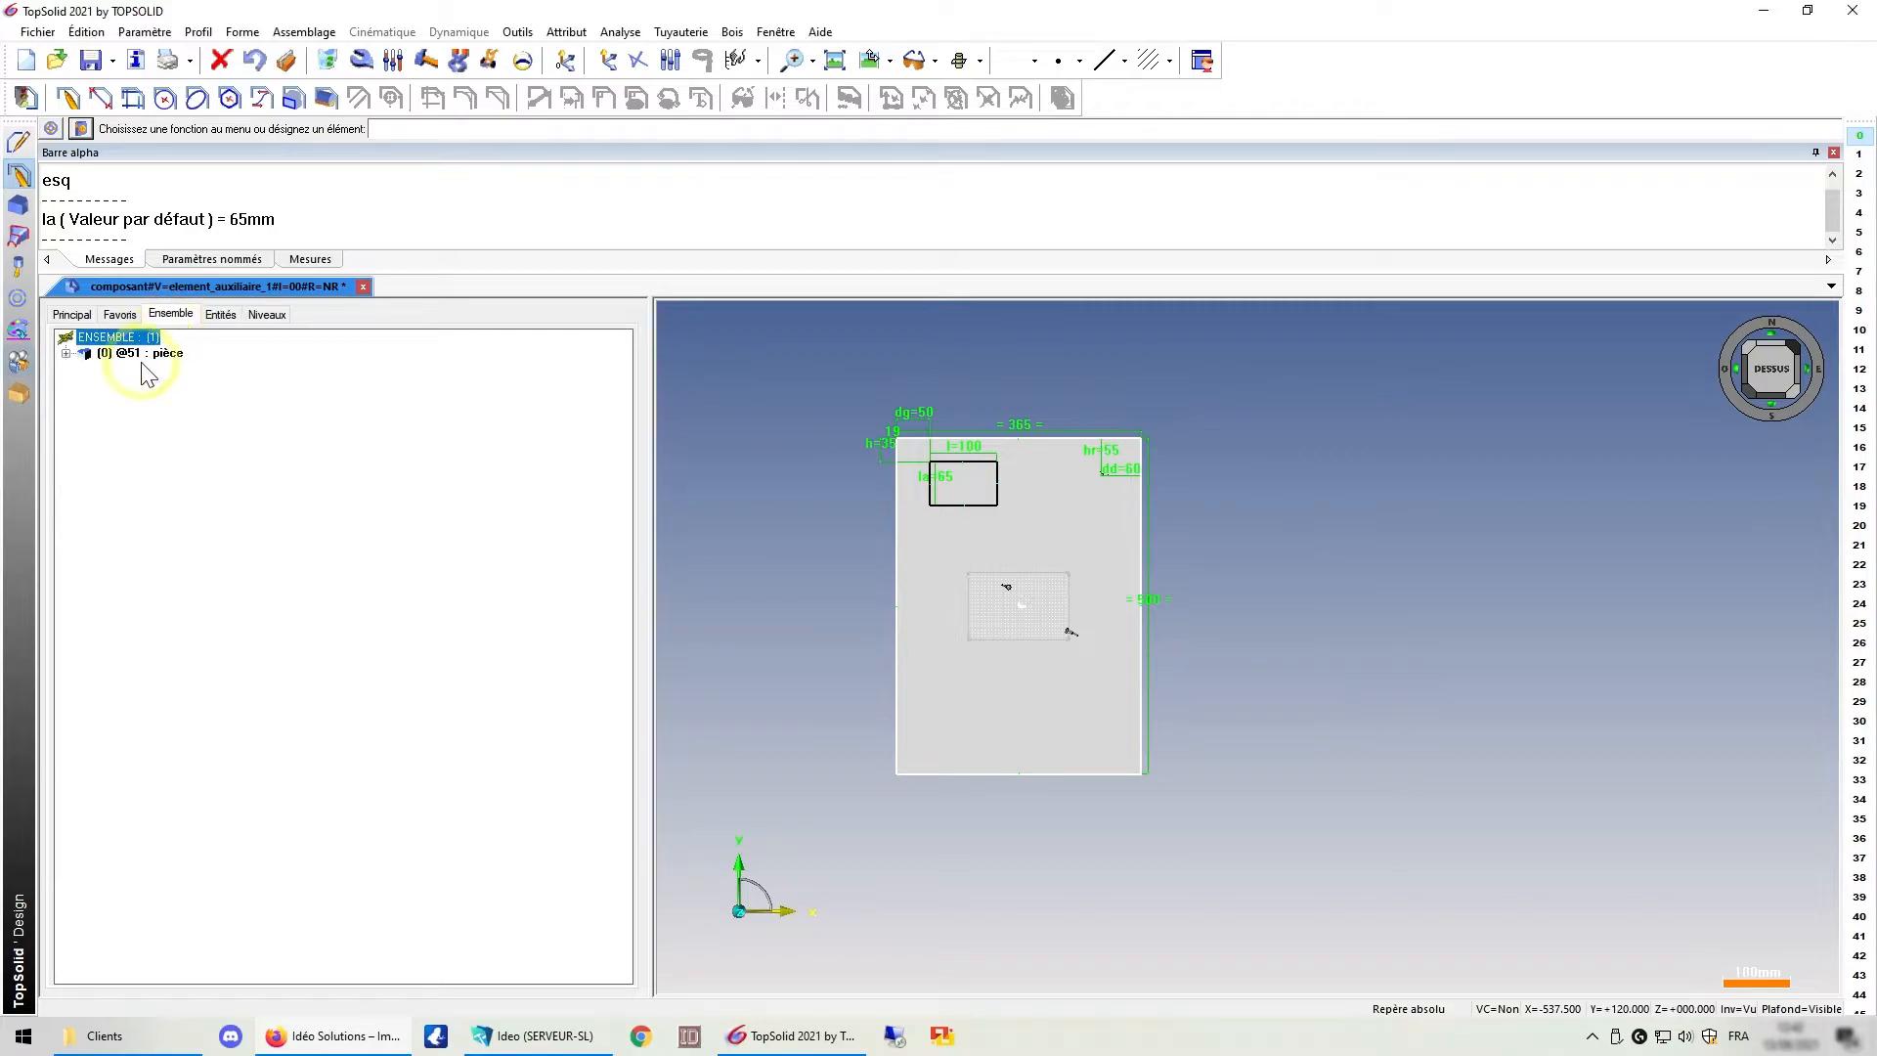
{"action": "left_click", "coordinate": [159, 354]}
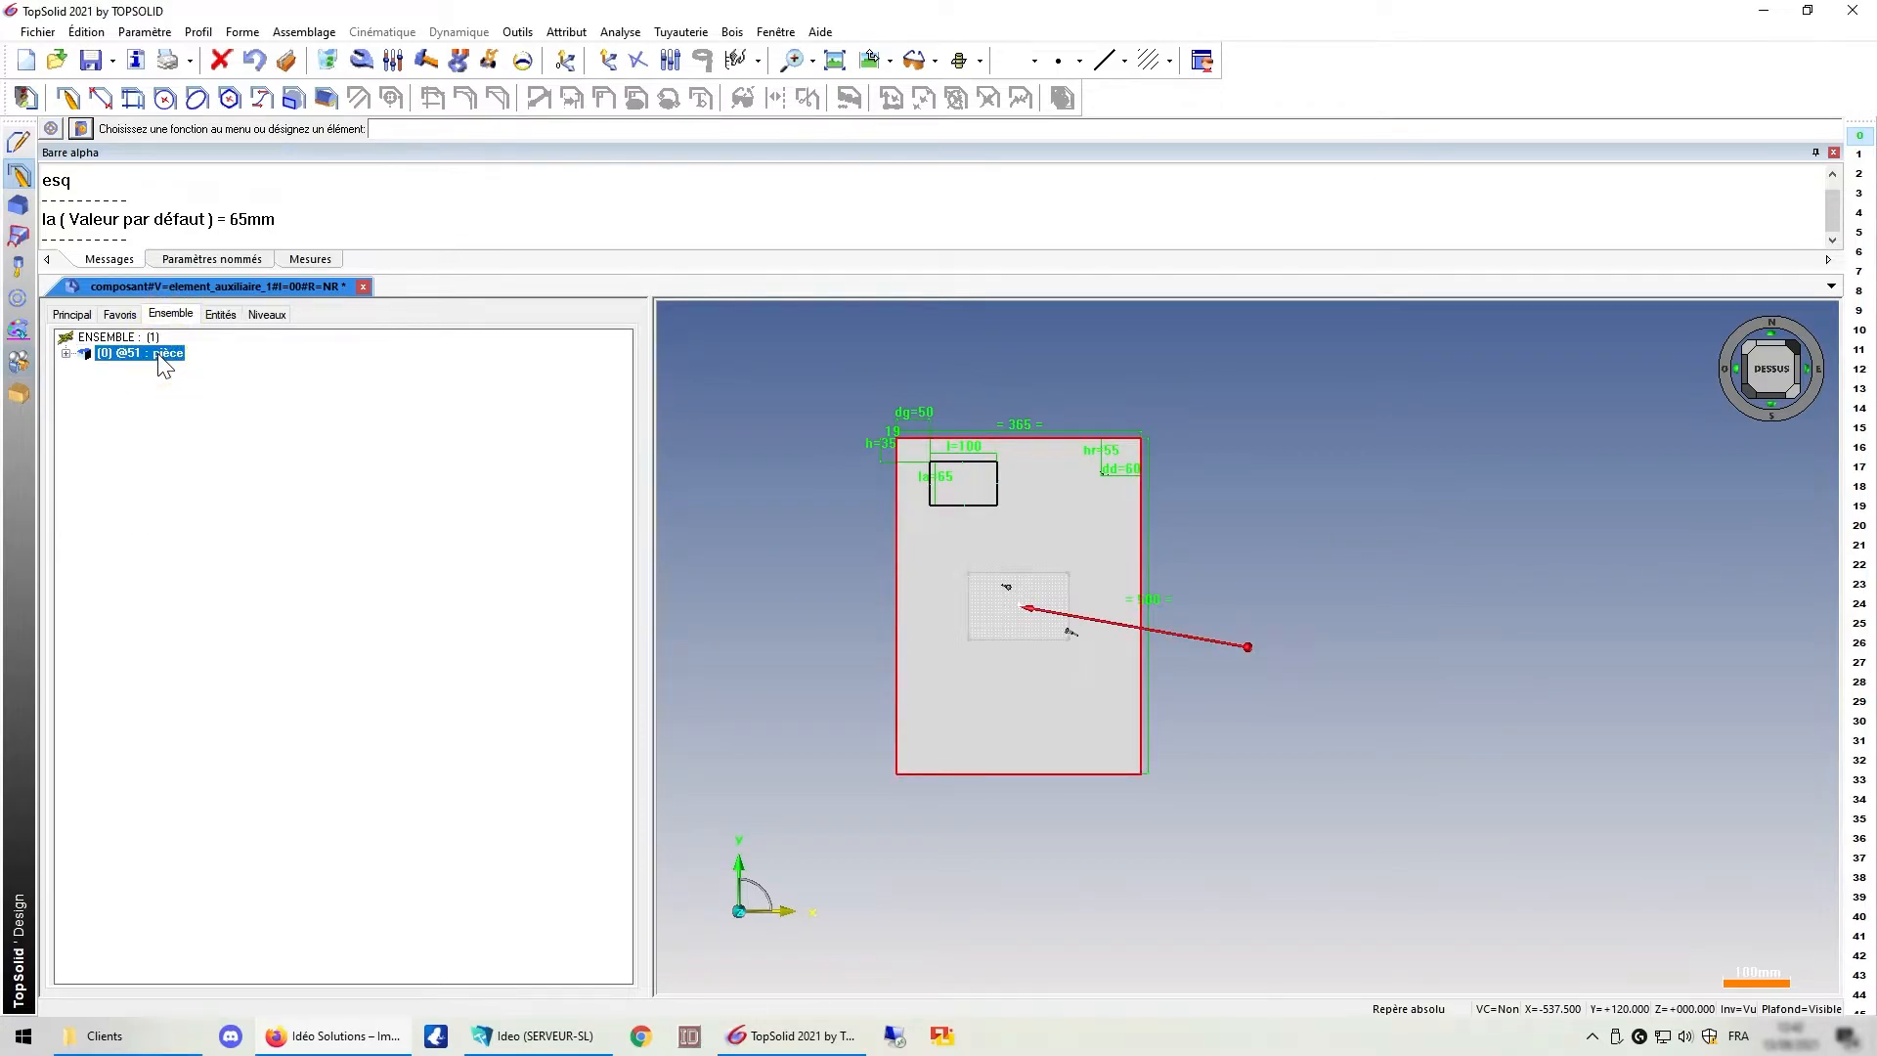
- Create a new Design document without a template
{"action": "left_click", "coordinate": [25, 60]}
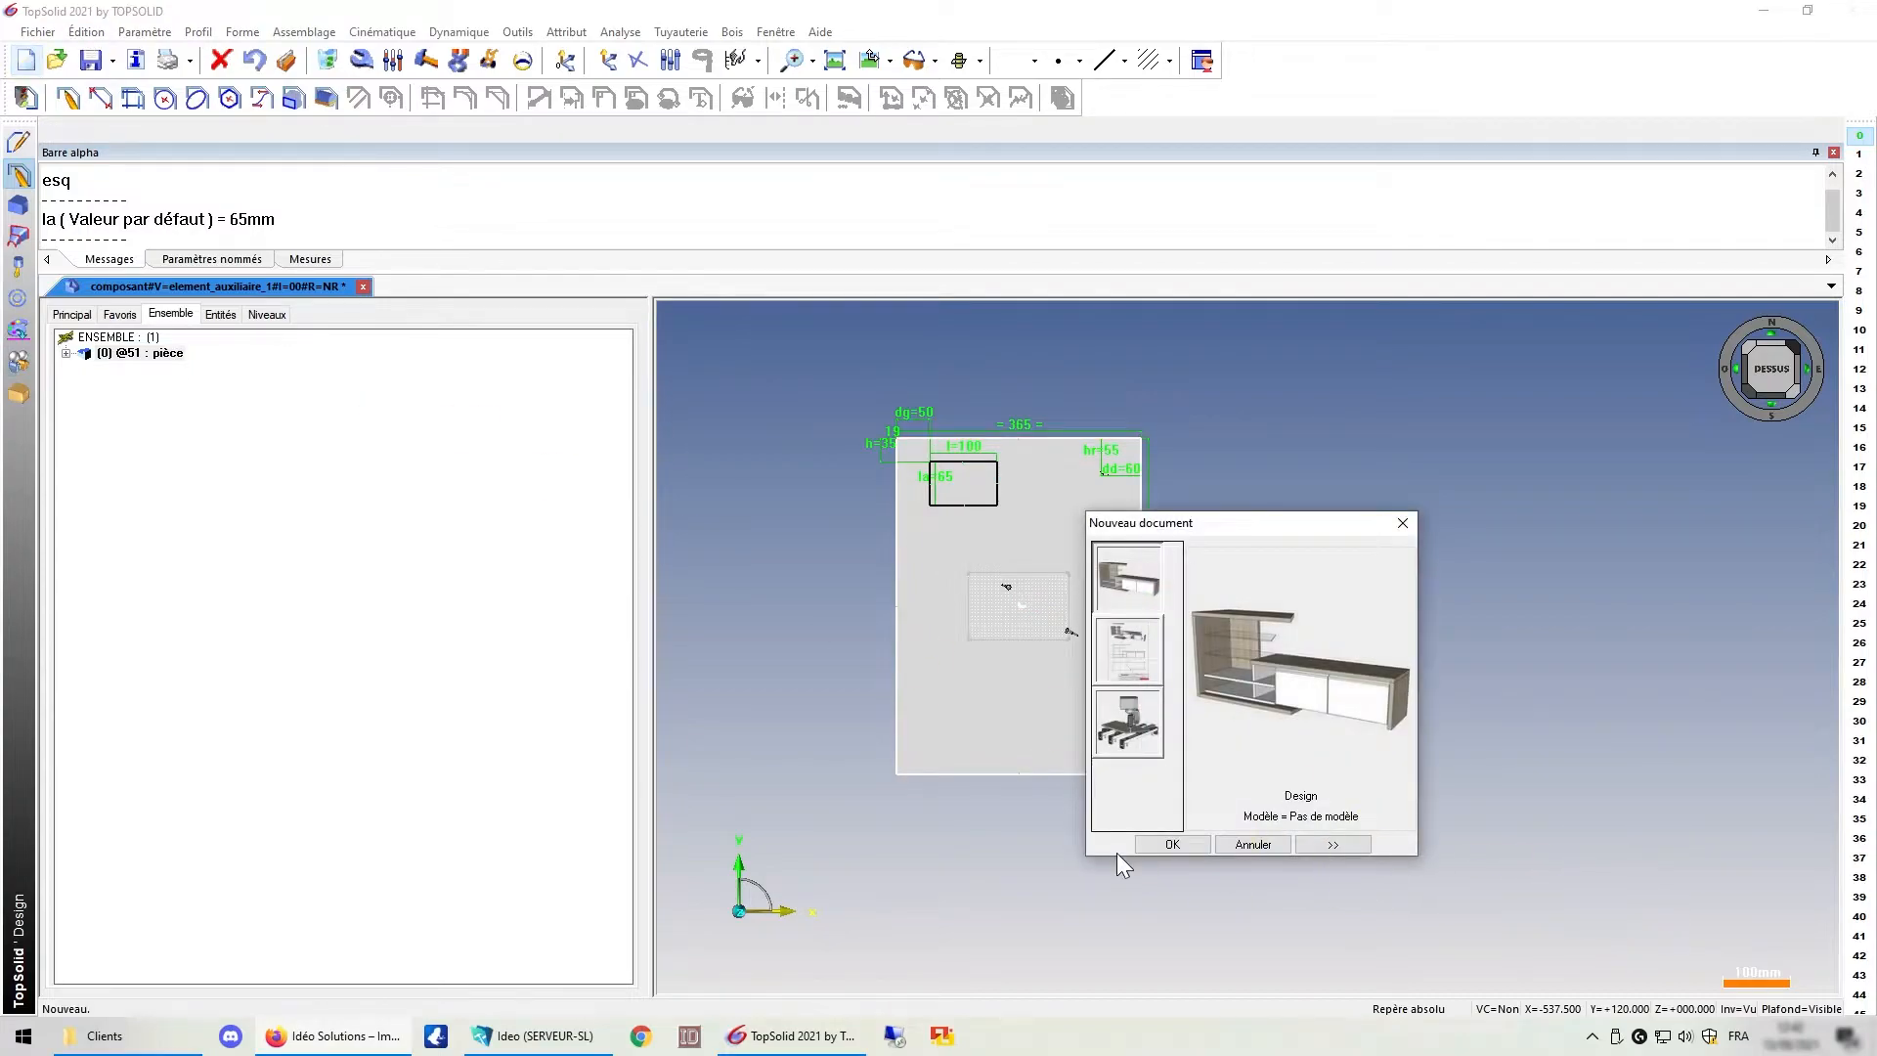
{"action": "left_click", "coordinate": [1170, 844]}
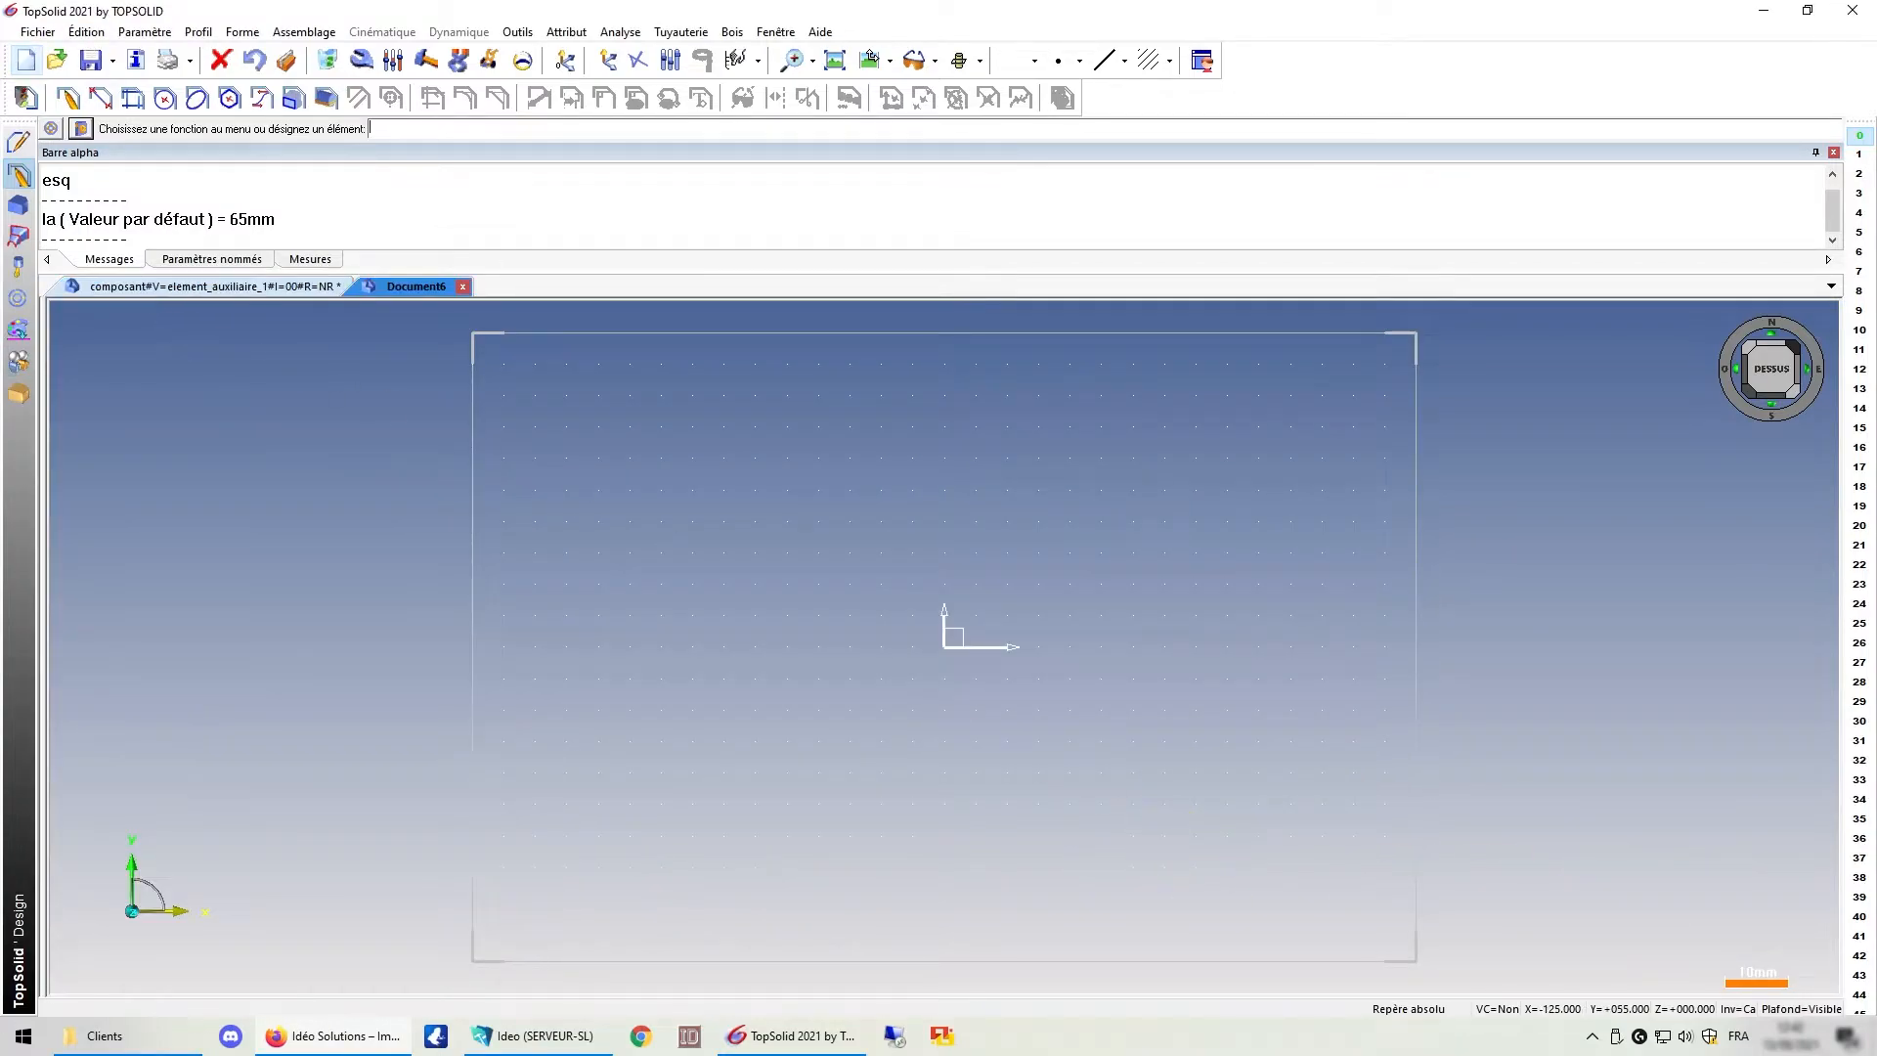
- Insert the standard component Element_auxiliaire_1, version 00, from the Developpement Test/Composant family into the empty document
{"action": "left_click", "coordinate": [53, 133]}
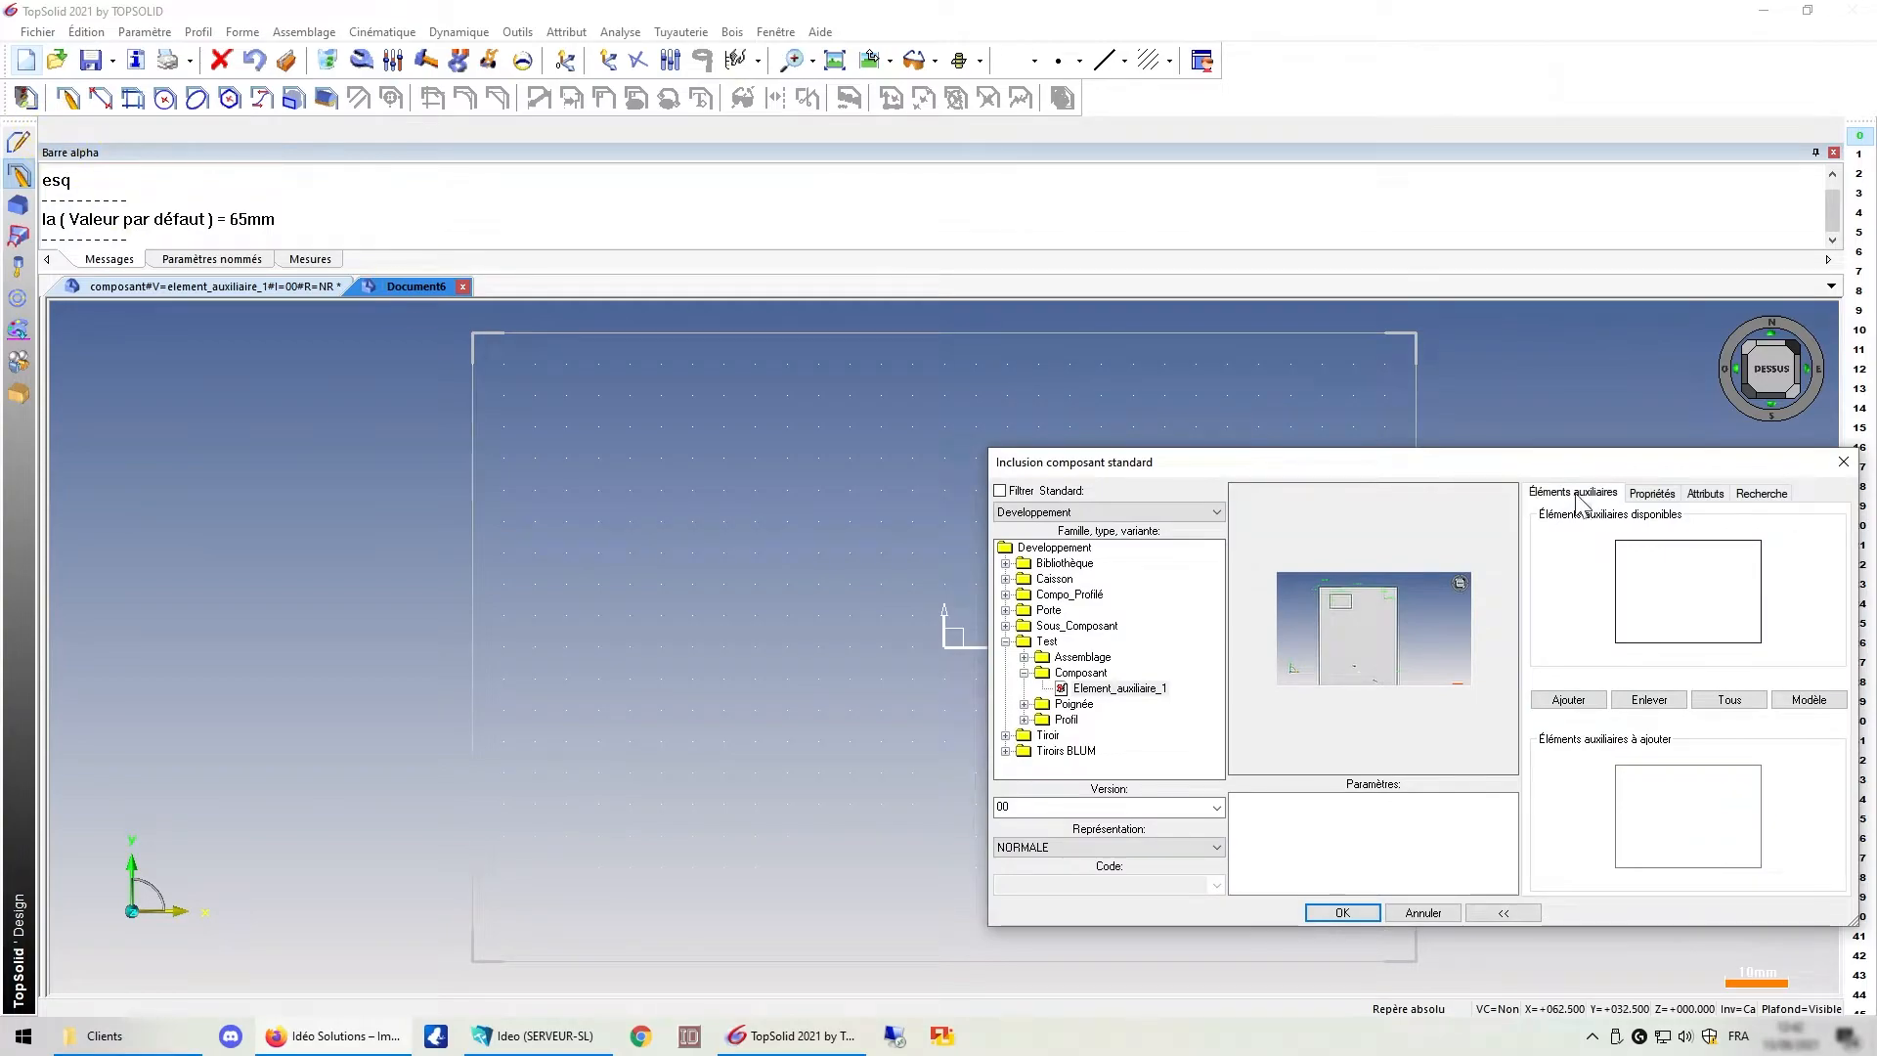
{"action": "left_click_drag", "start_coordinate": [1531, 467], "coordinate": [1203, 373]}
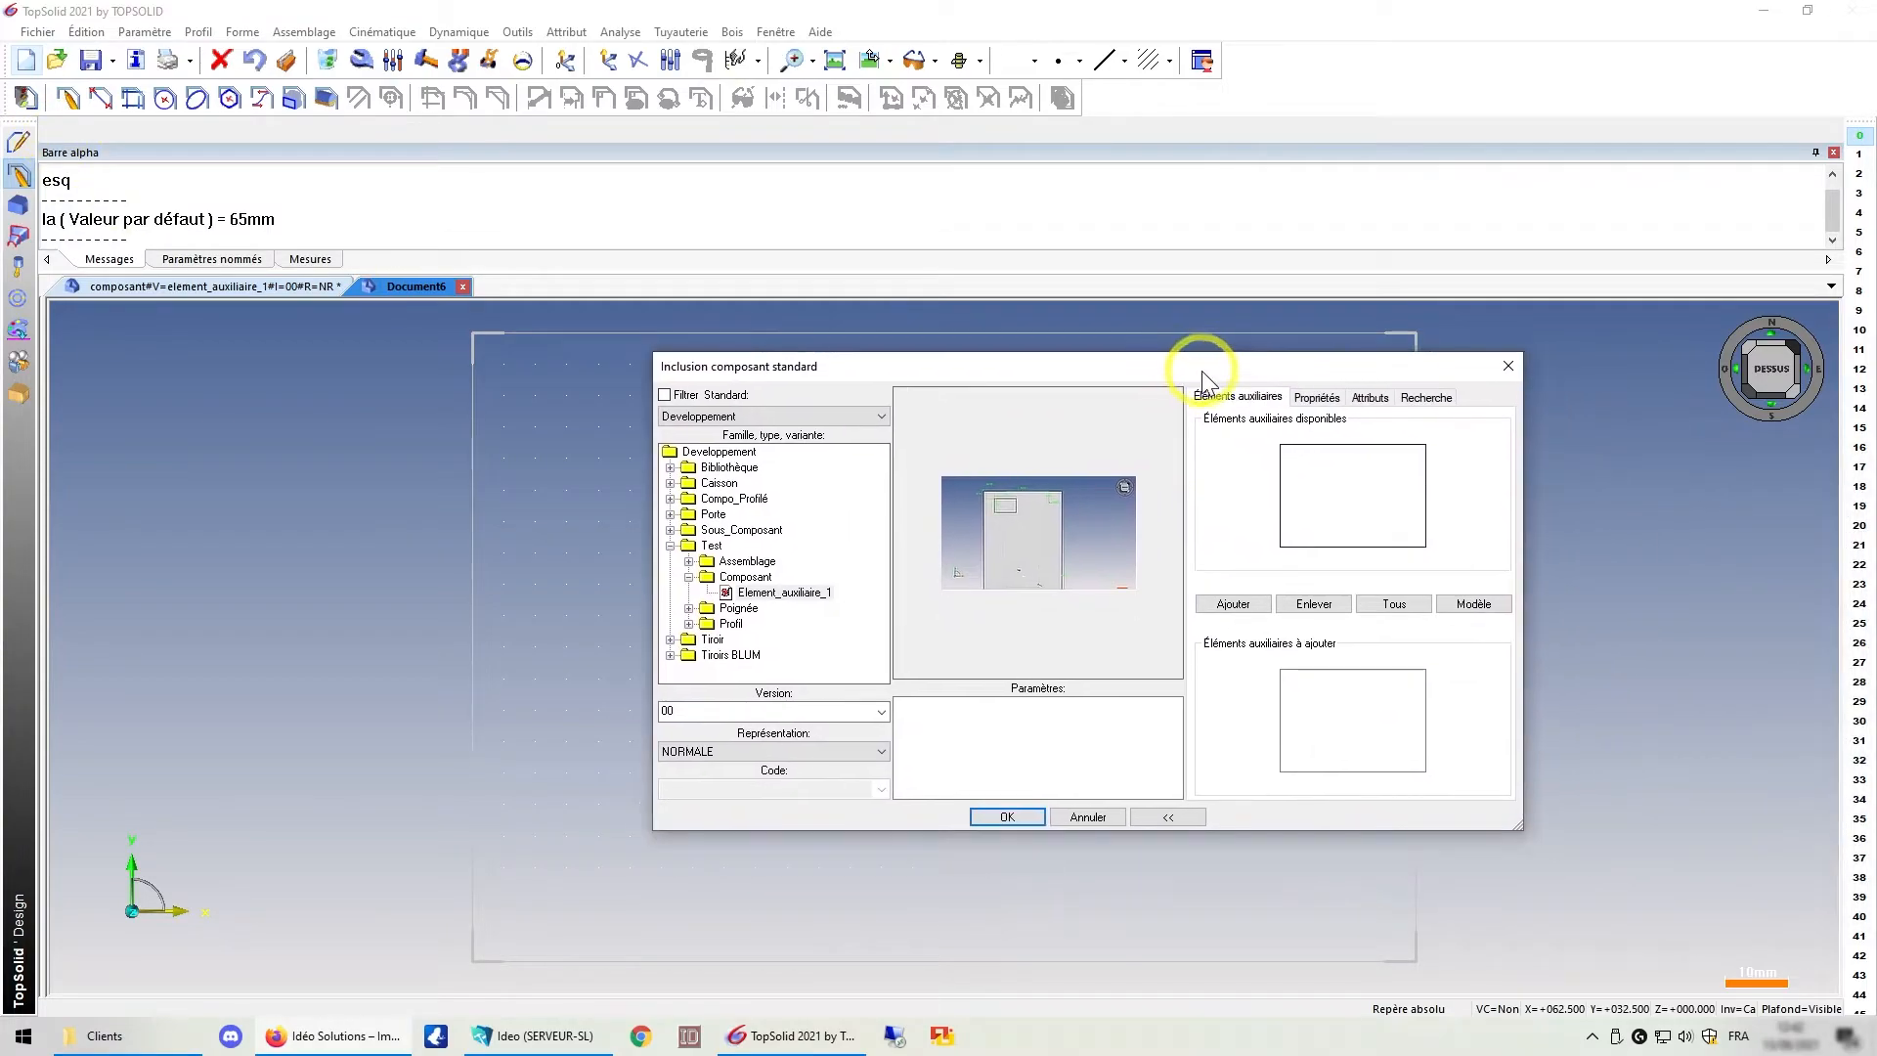
{"action": "left_click", "coordinate": [787, 592]}
{"action": "left_click", "coordinate": [1019, 815]}
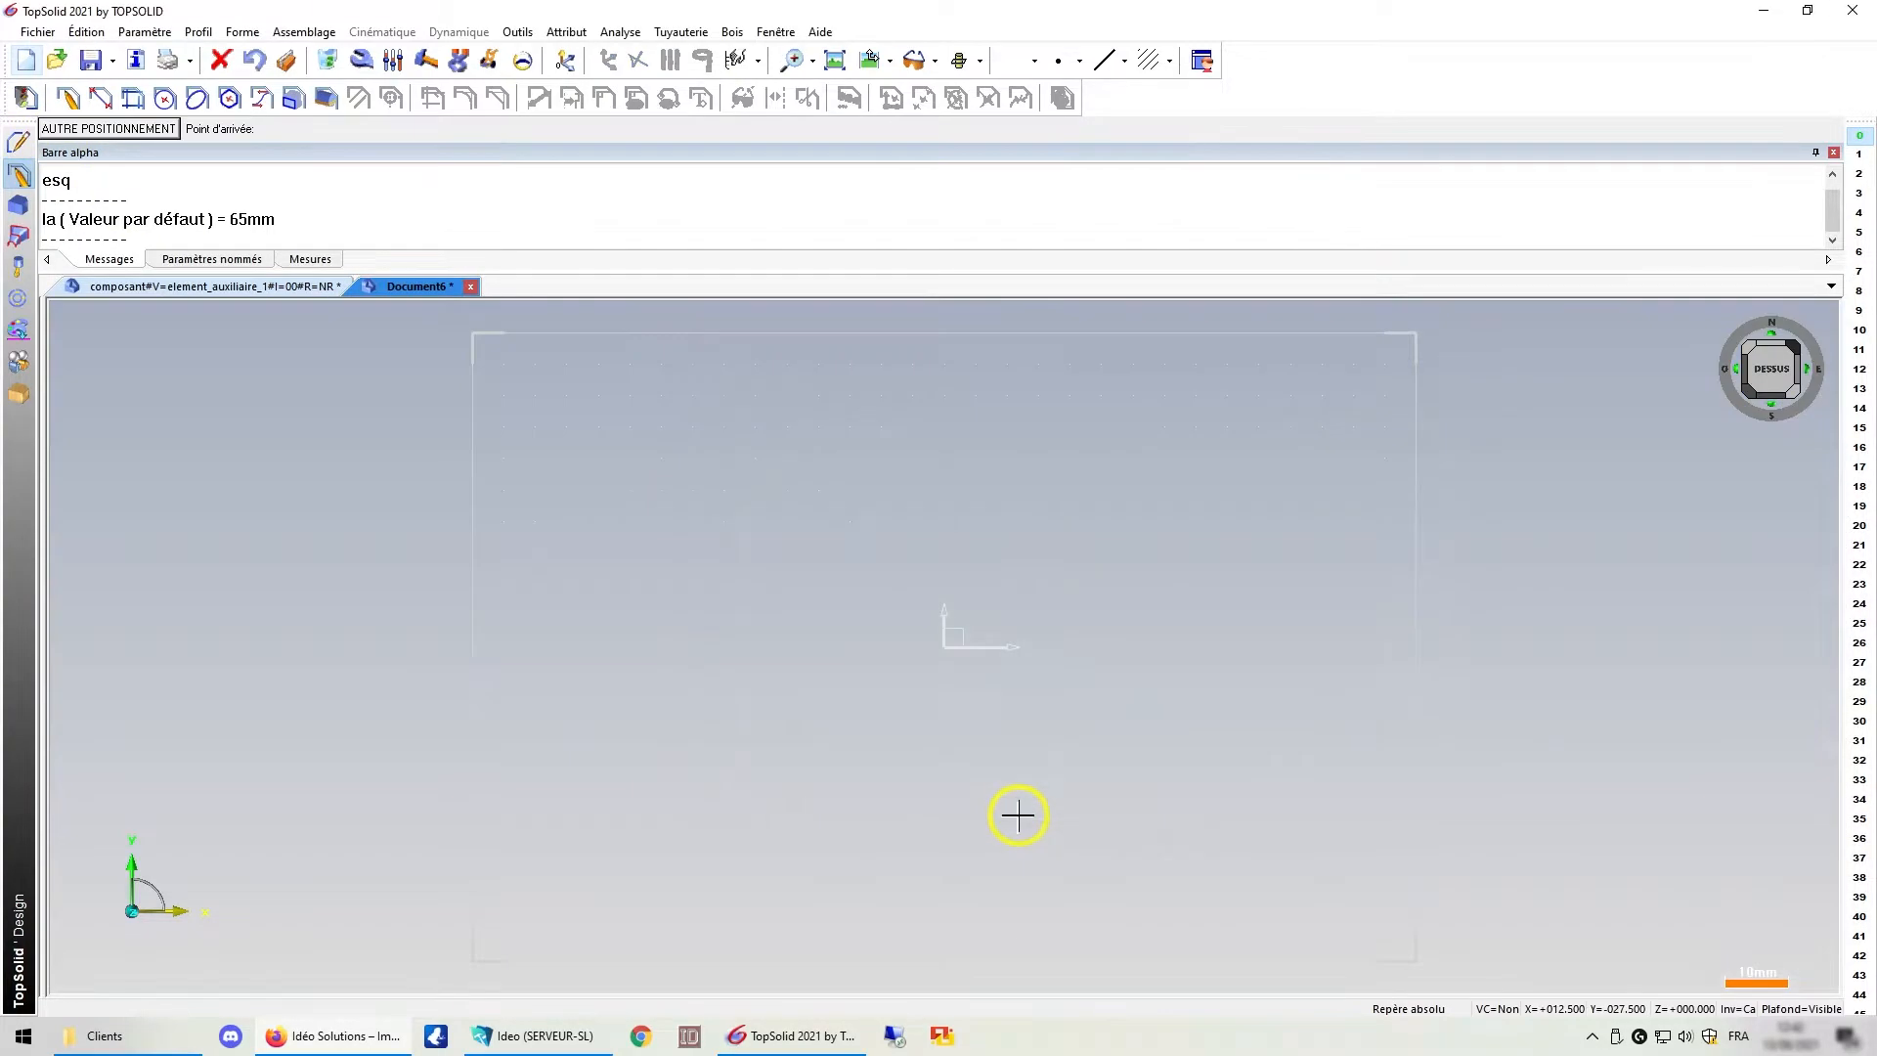
{"action": "scroll", "coordinate": [884, 675], "scroll_direction": "down", "scroll_amount": 8}
{"action": "left_click", "coordinate": [1074, 626]}
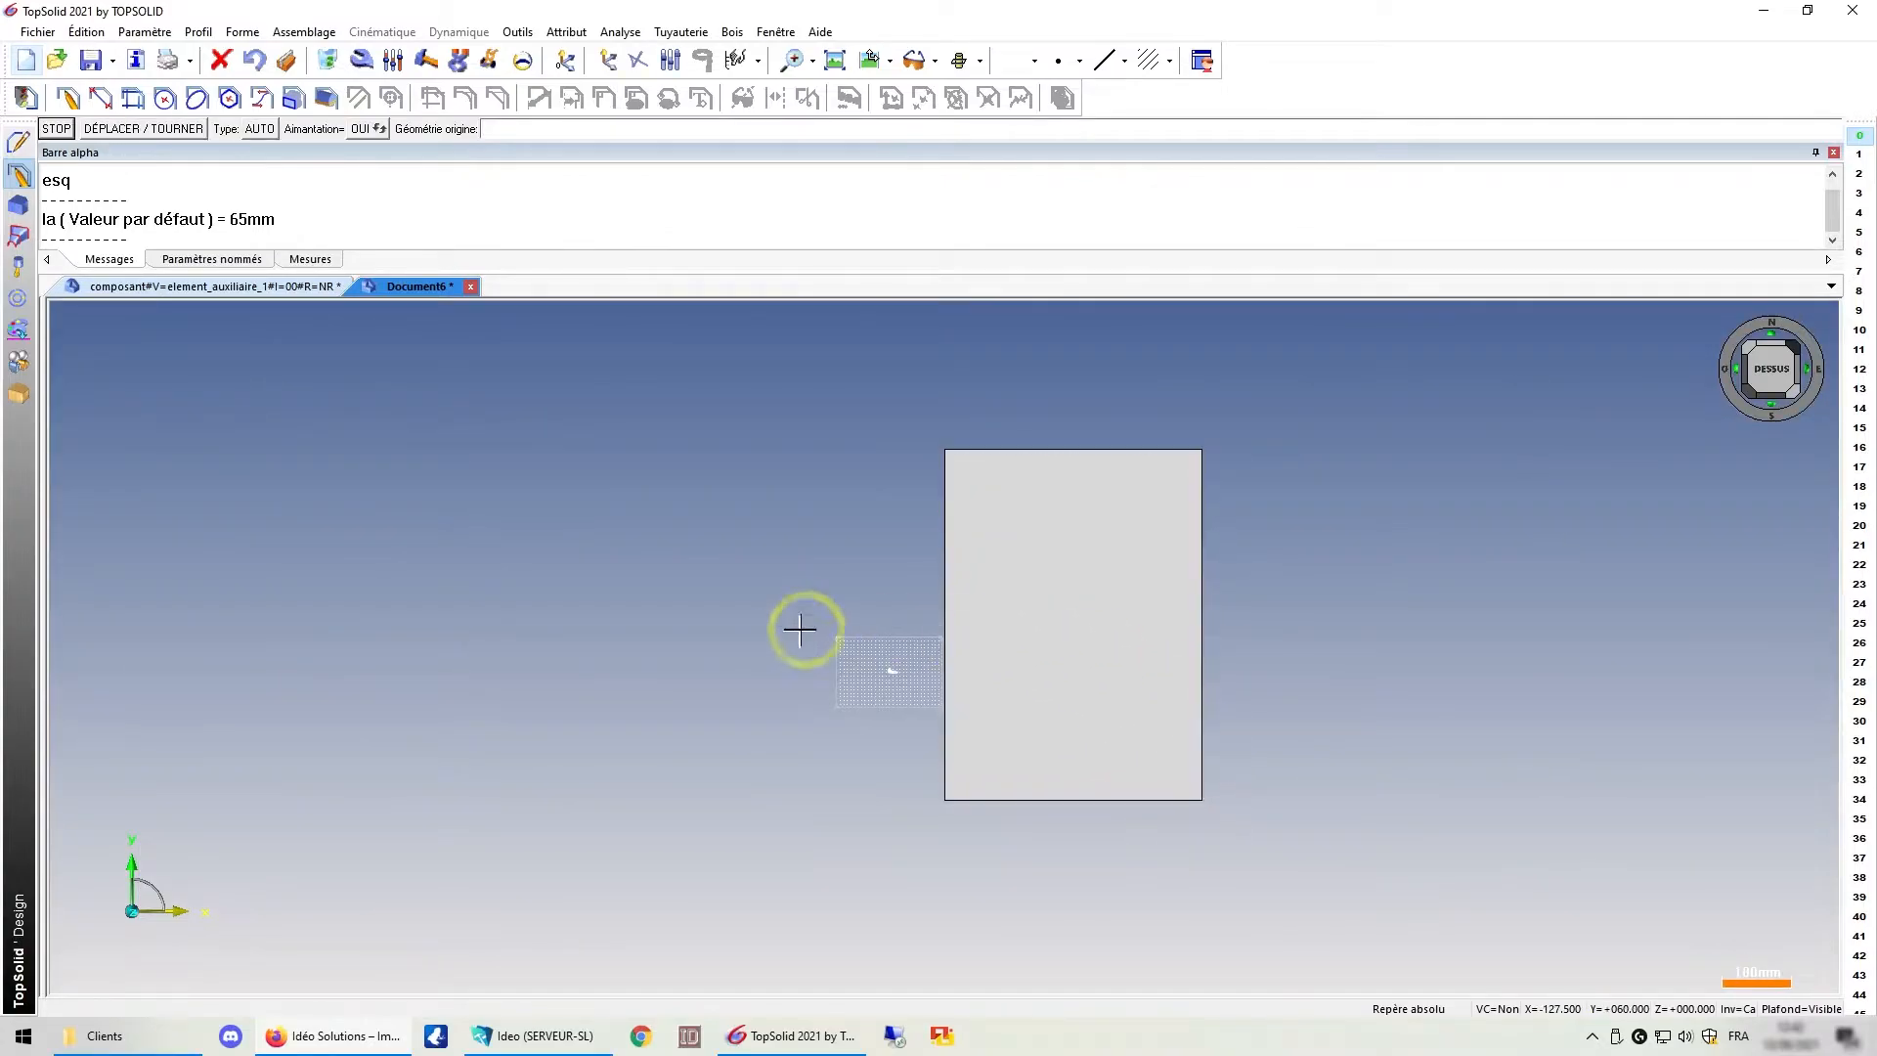
{"action": "middle_click_drag", "start_coordinate": [801, 628], "coordinate": [849, 607]}
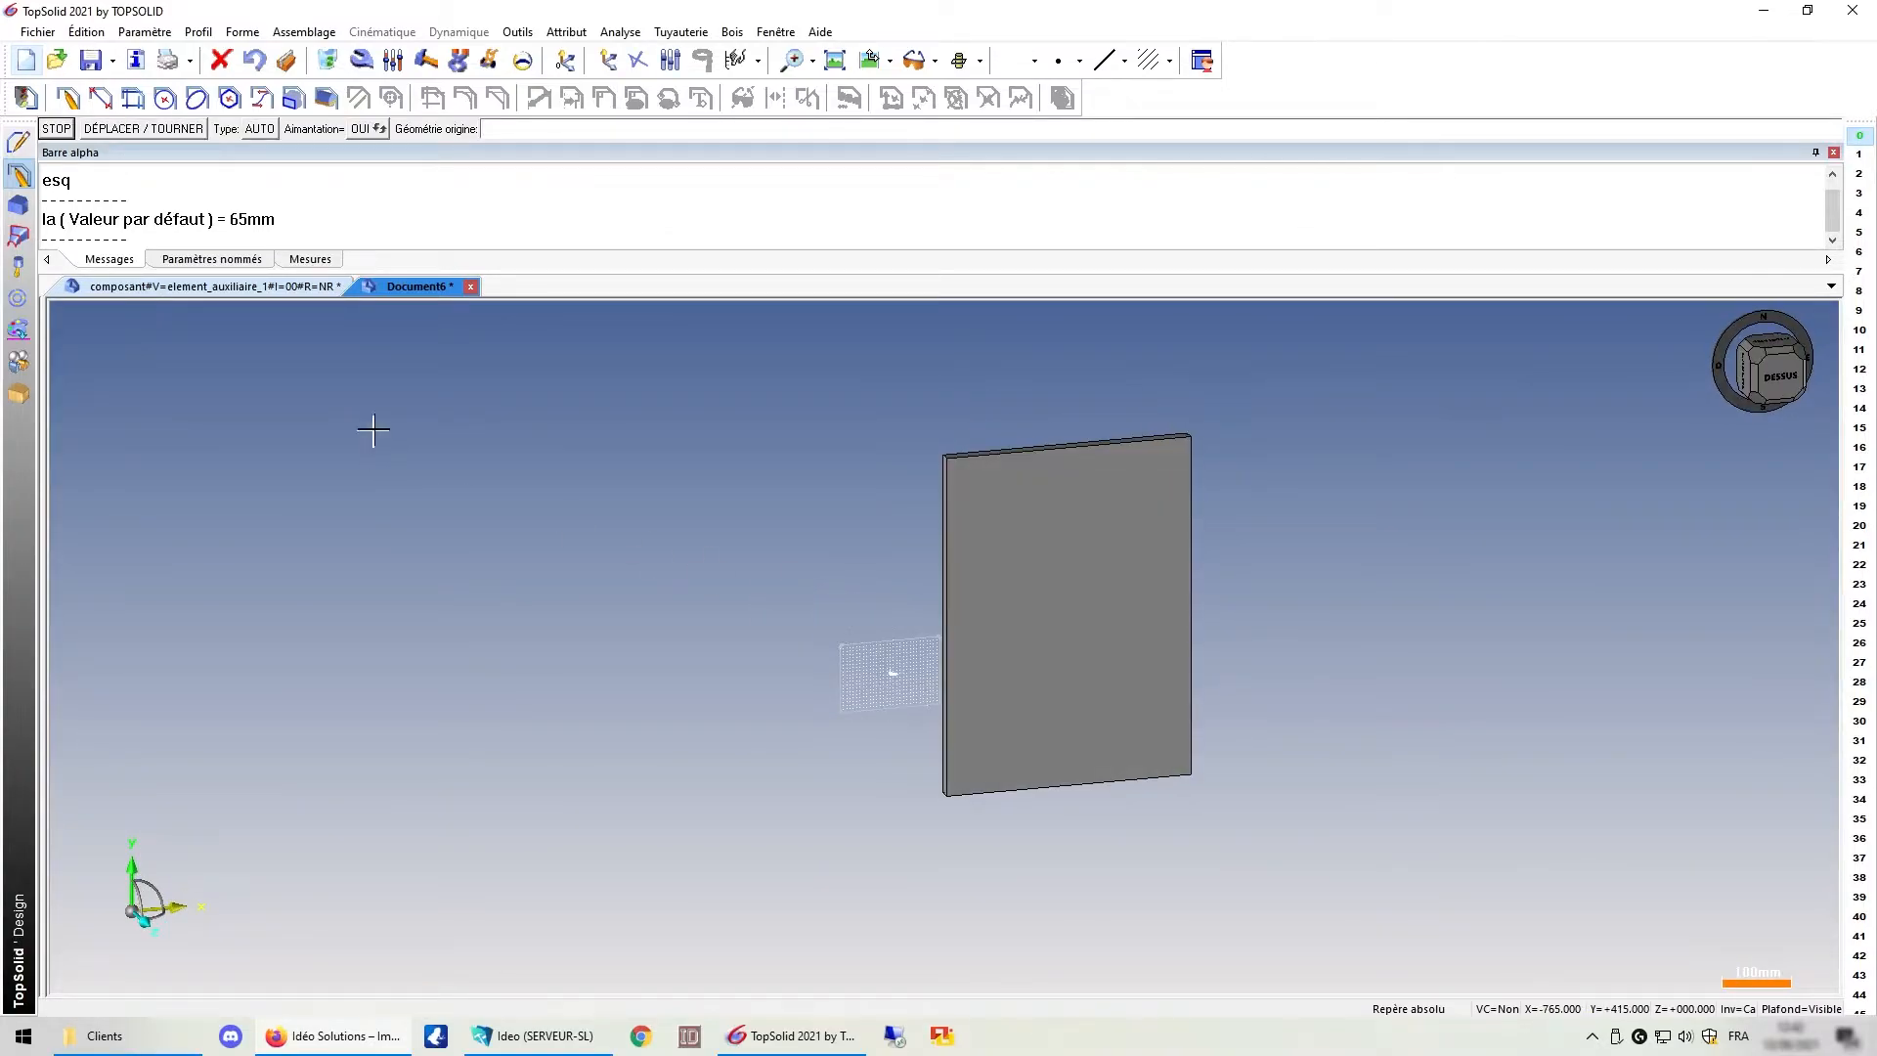
- In the component document, define the coordinate frame near the plate's upper-right corner as an auxiliary element with name and designation repere_droit
{"action": "left_click", "coordinate": [268, 286]}
{"action": "scroll", "coordinate": [978, 467], "scroll_direction": "up", "scroll_amount": 3}
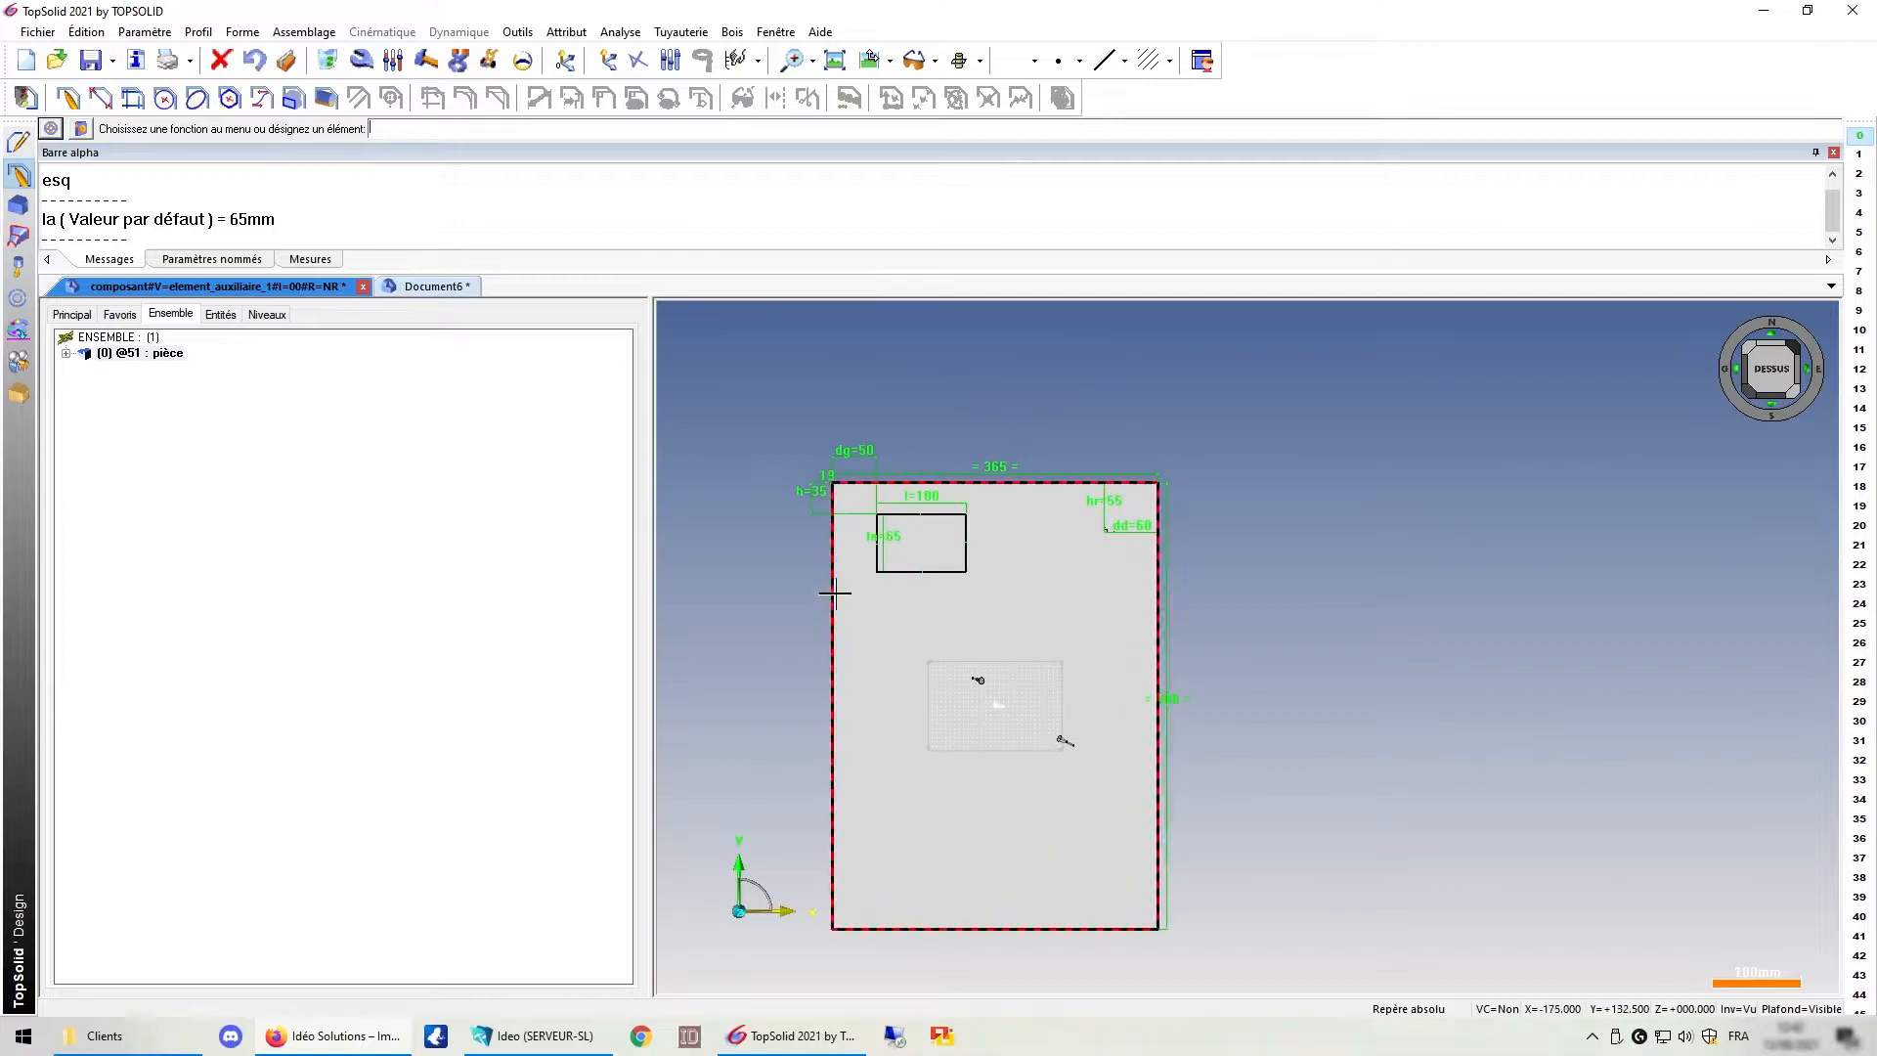
{"action": "left_click", "coordinate": [298, 33]}
{"action": "mouse_move", "coordinate": [444, 420]}
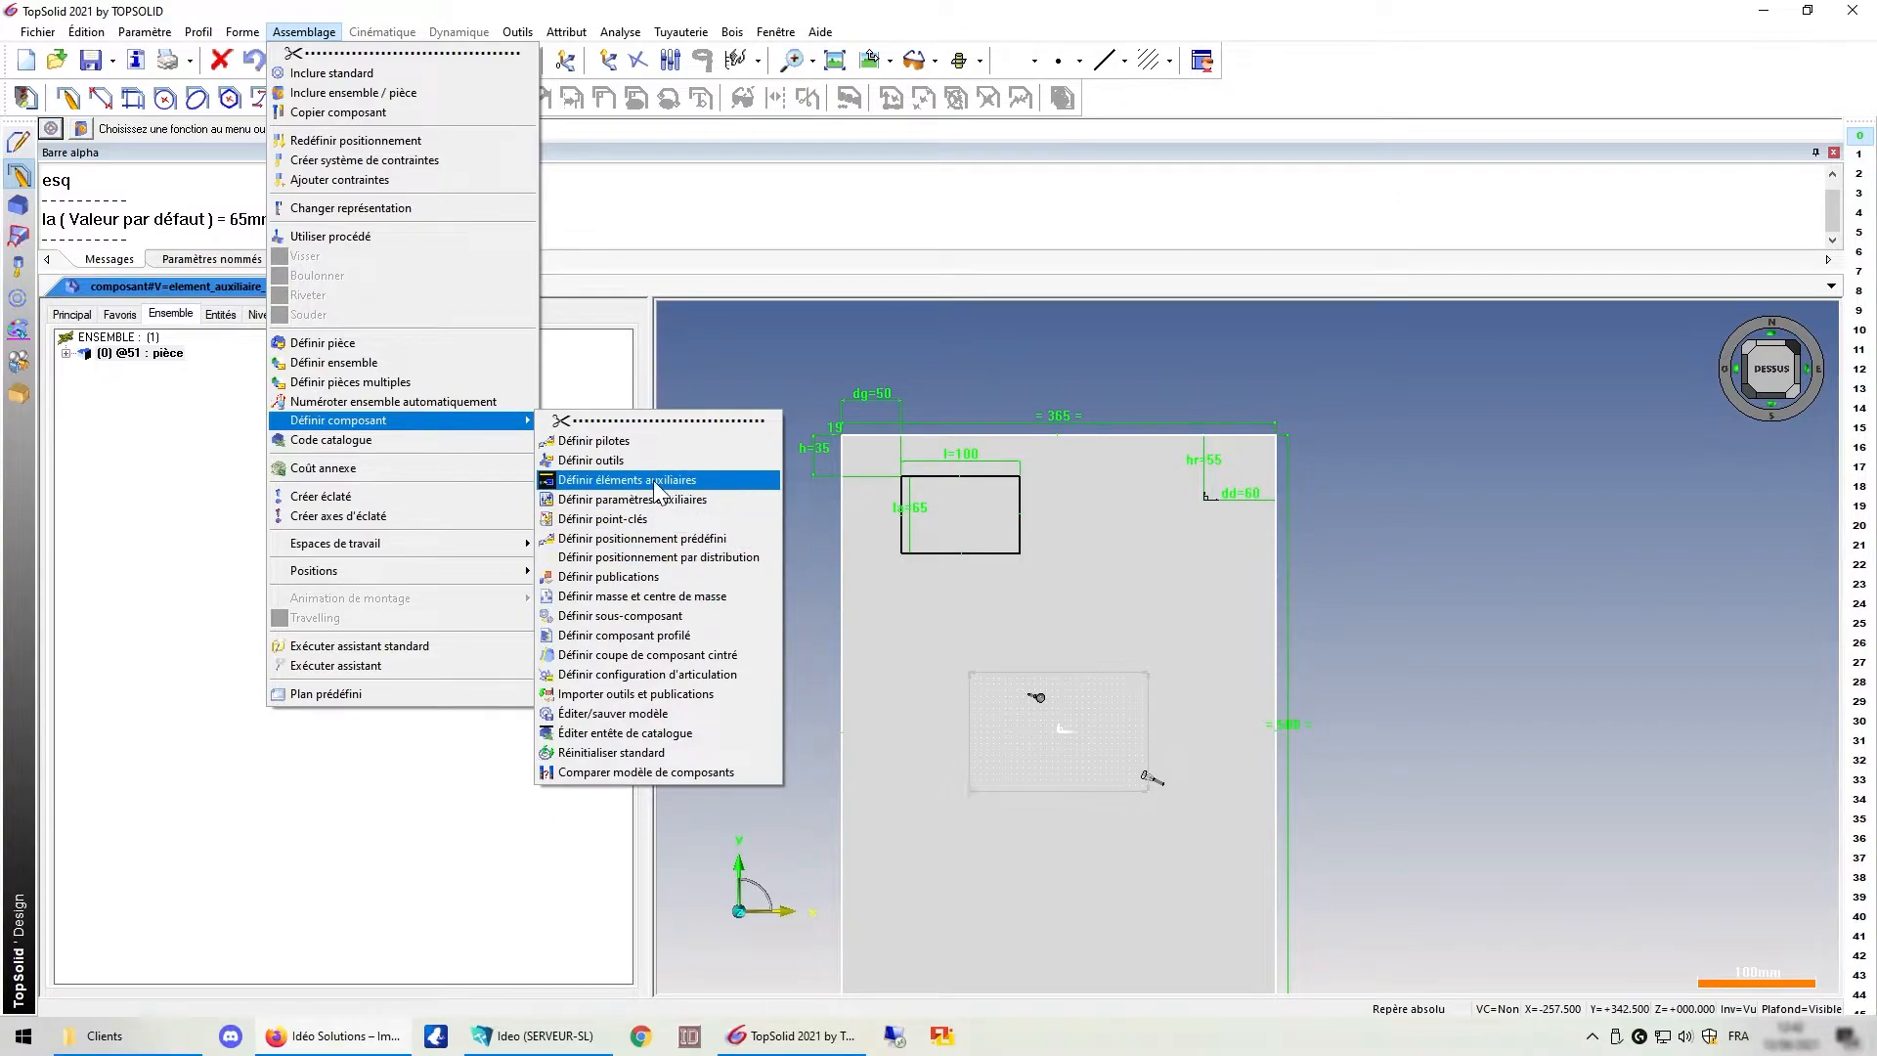
{"action": "left_click", "coordinate": [704, 479]}
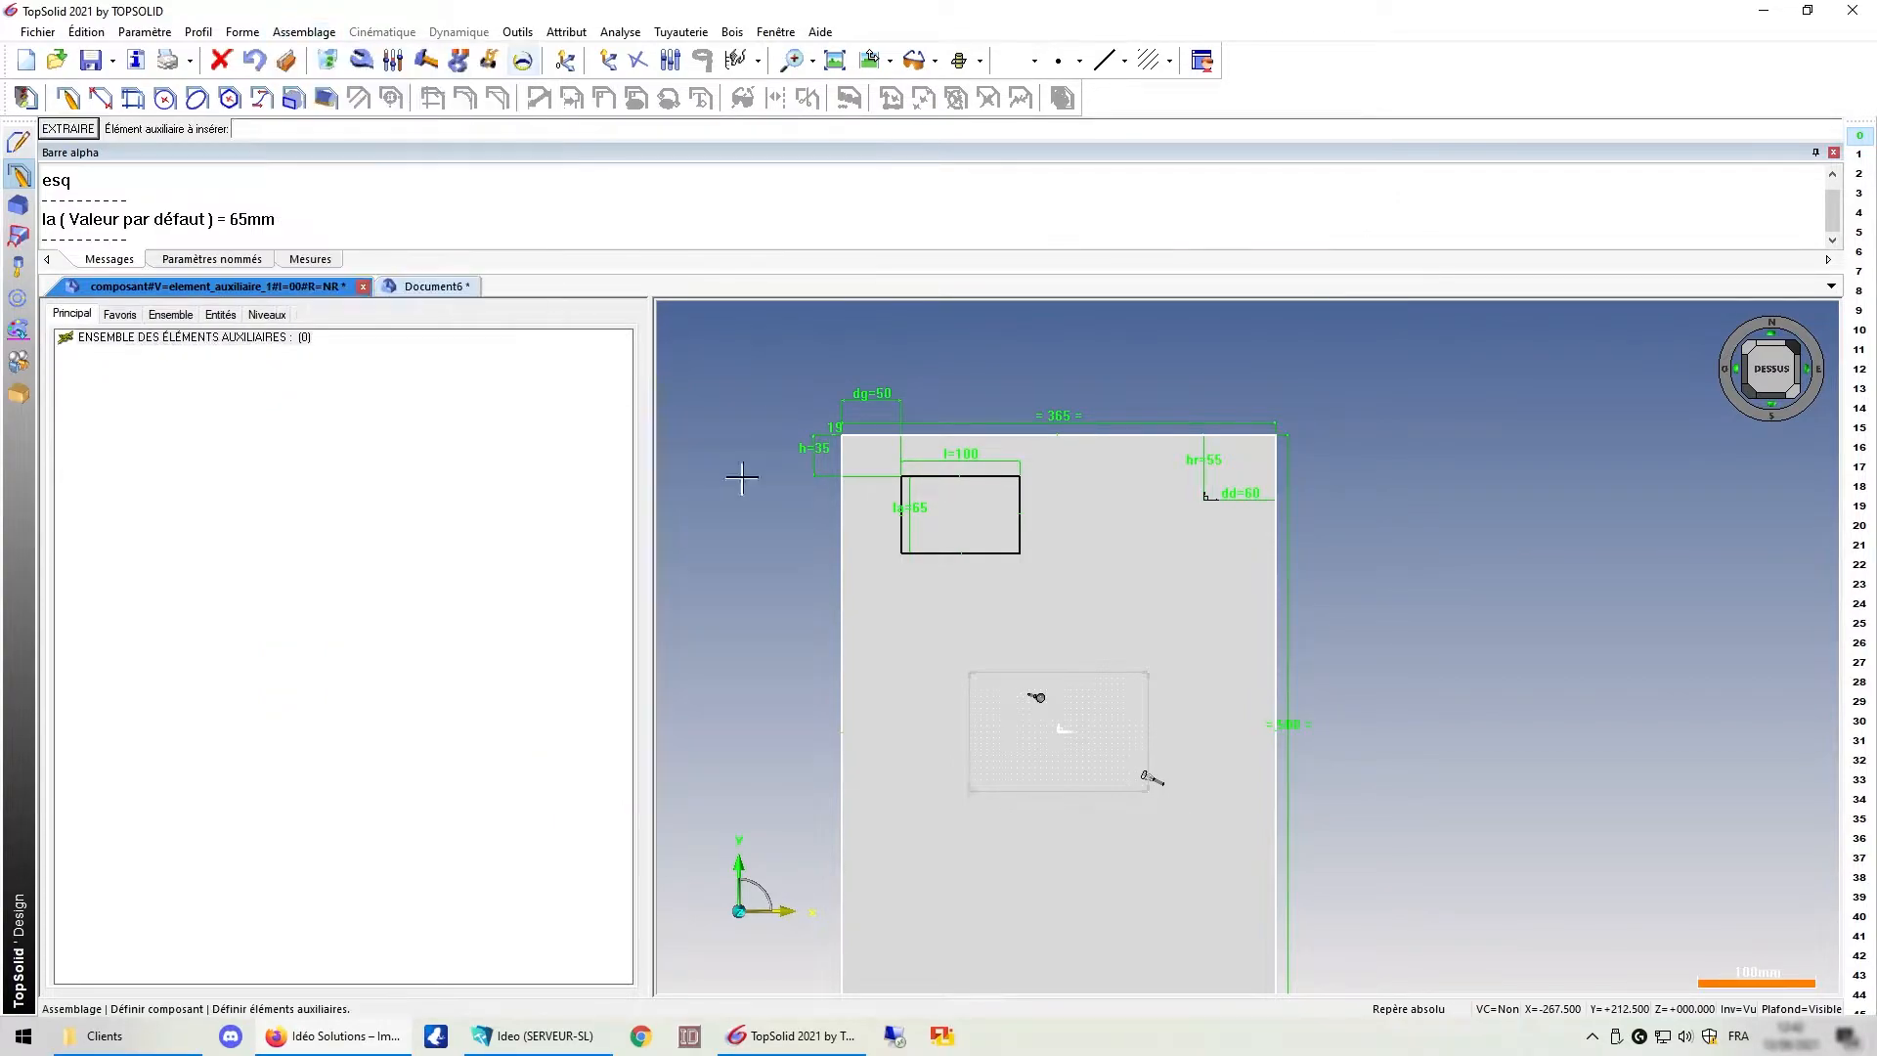
{"action": "scroll", "coordinate": [1212, 496], "scroll_direction": "up", "scroll_amount": 2}
{"action": "scroll", "coordinate": [1212, 497], "scroll_direction": "up", "scroll_amount": 2}
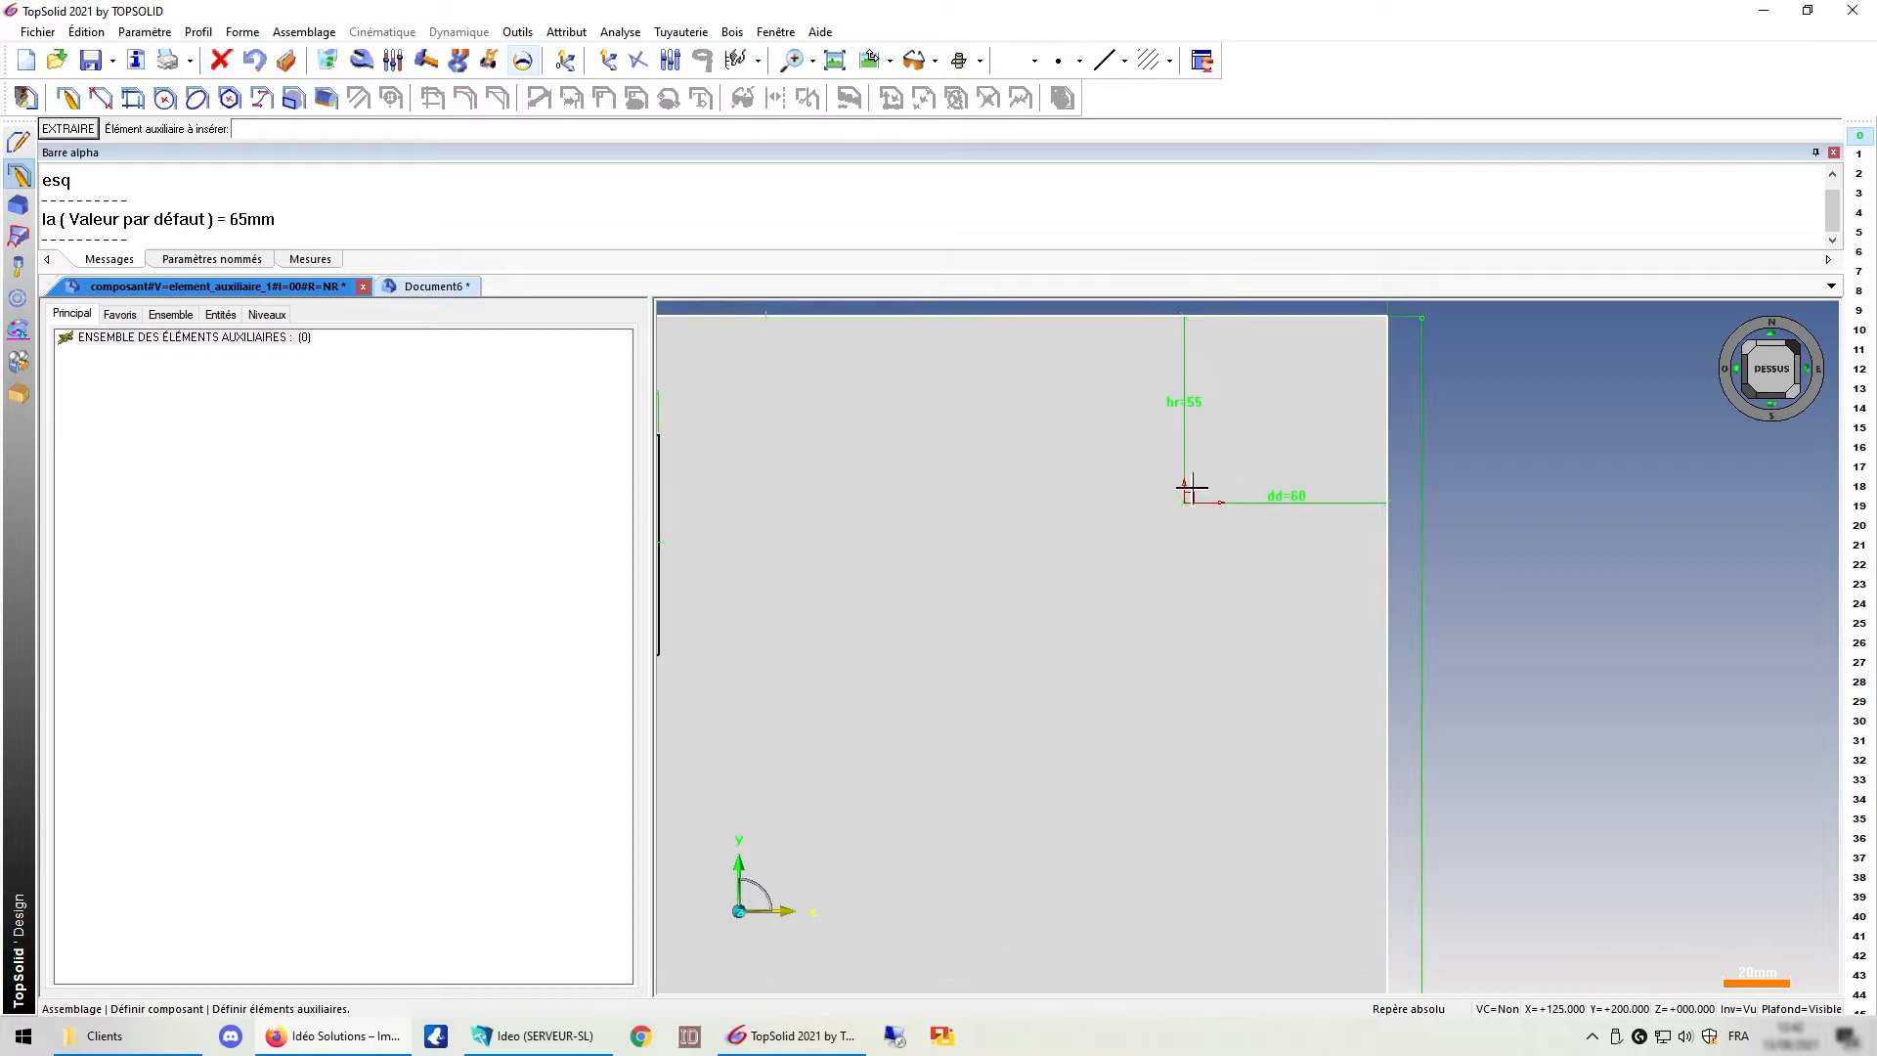
{"action": "left_click", "coordinate": [1191, 487]}
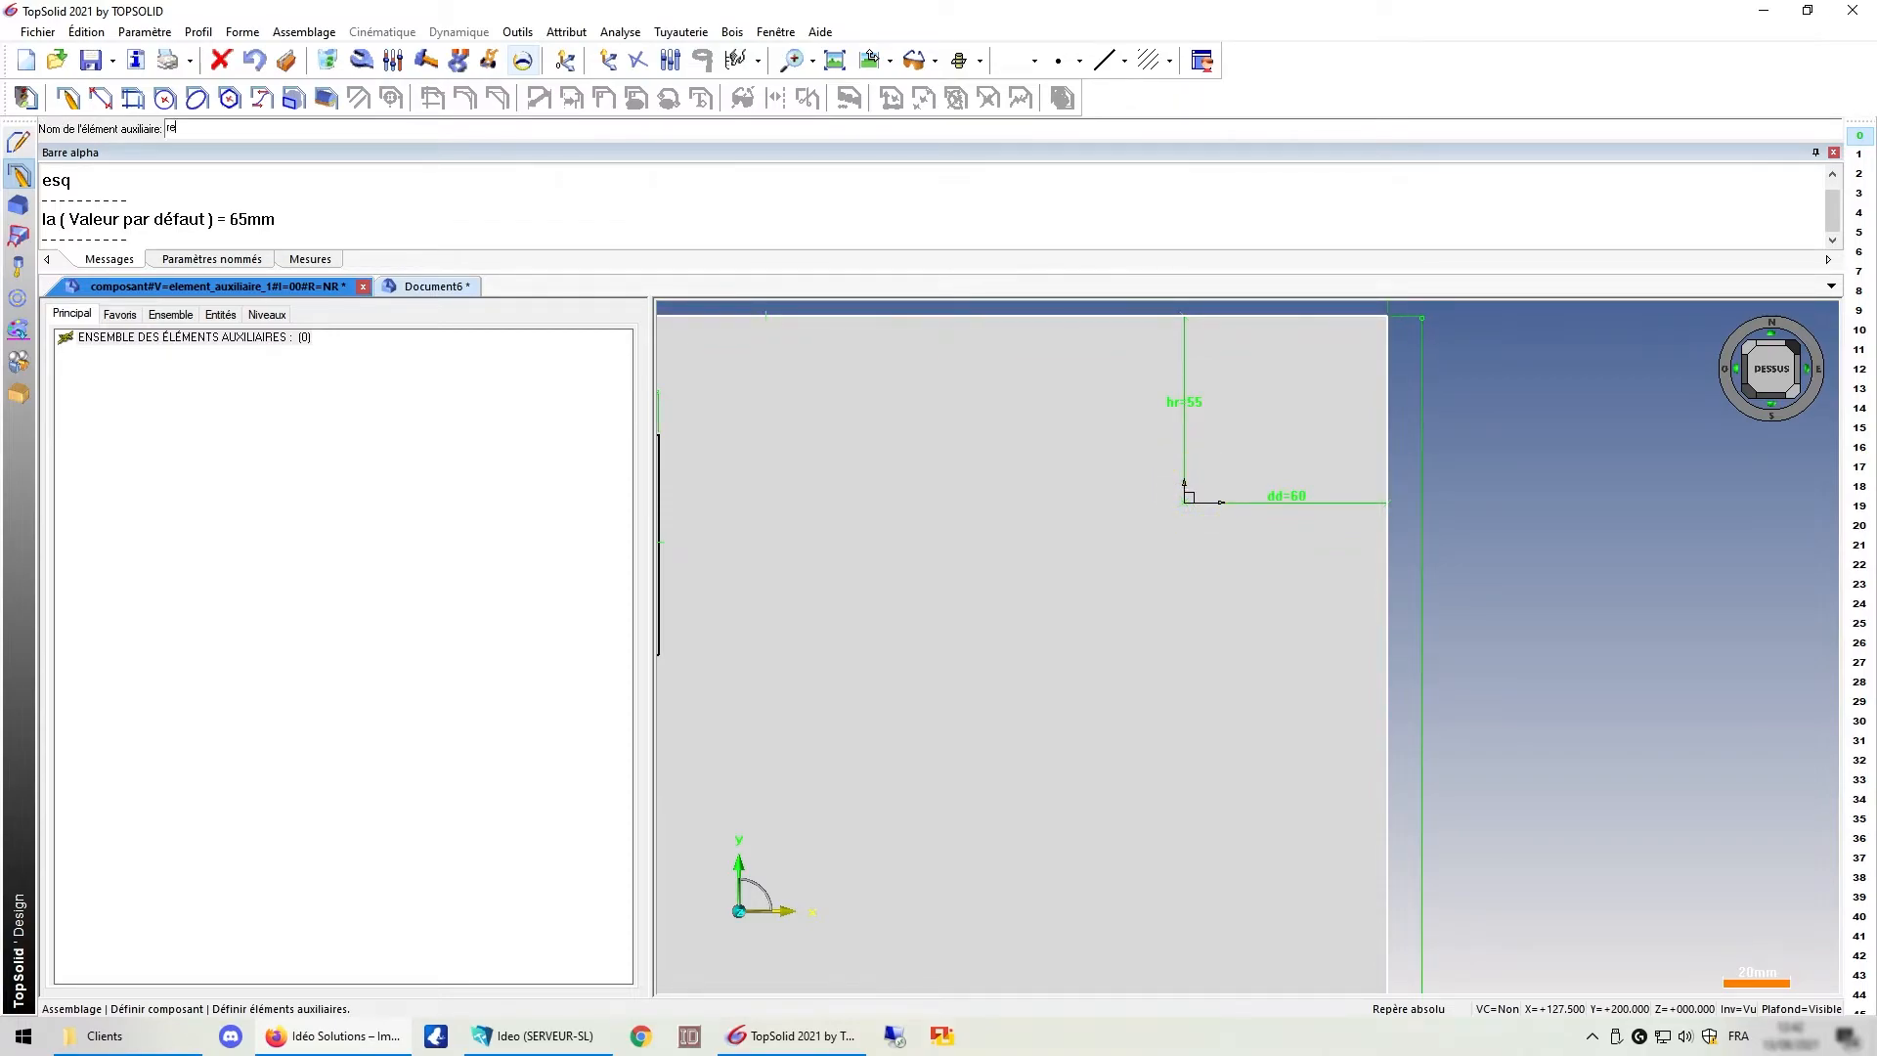
{"action": "type", "text": "repere_droit"}
{"action": "key", "text": "Return"}
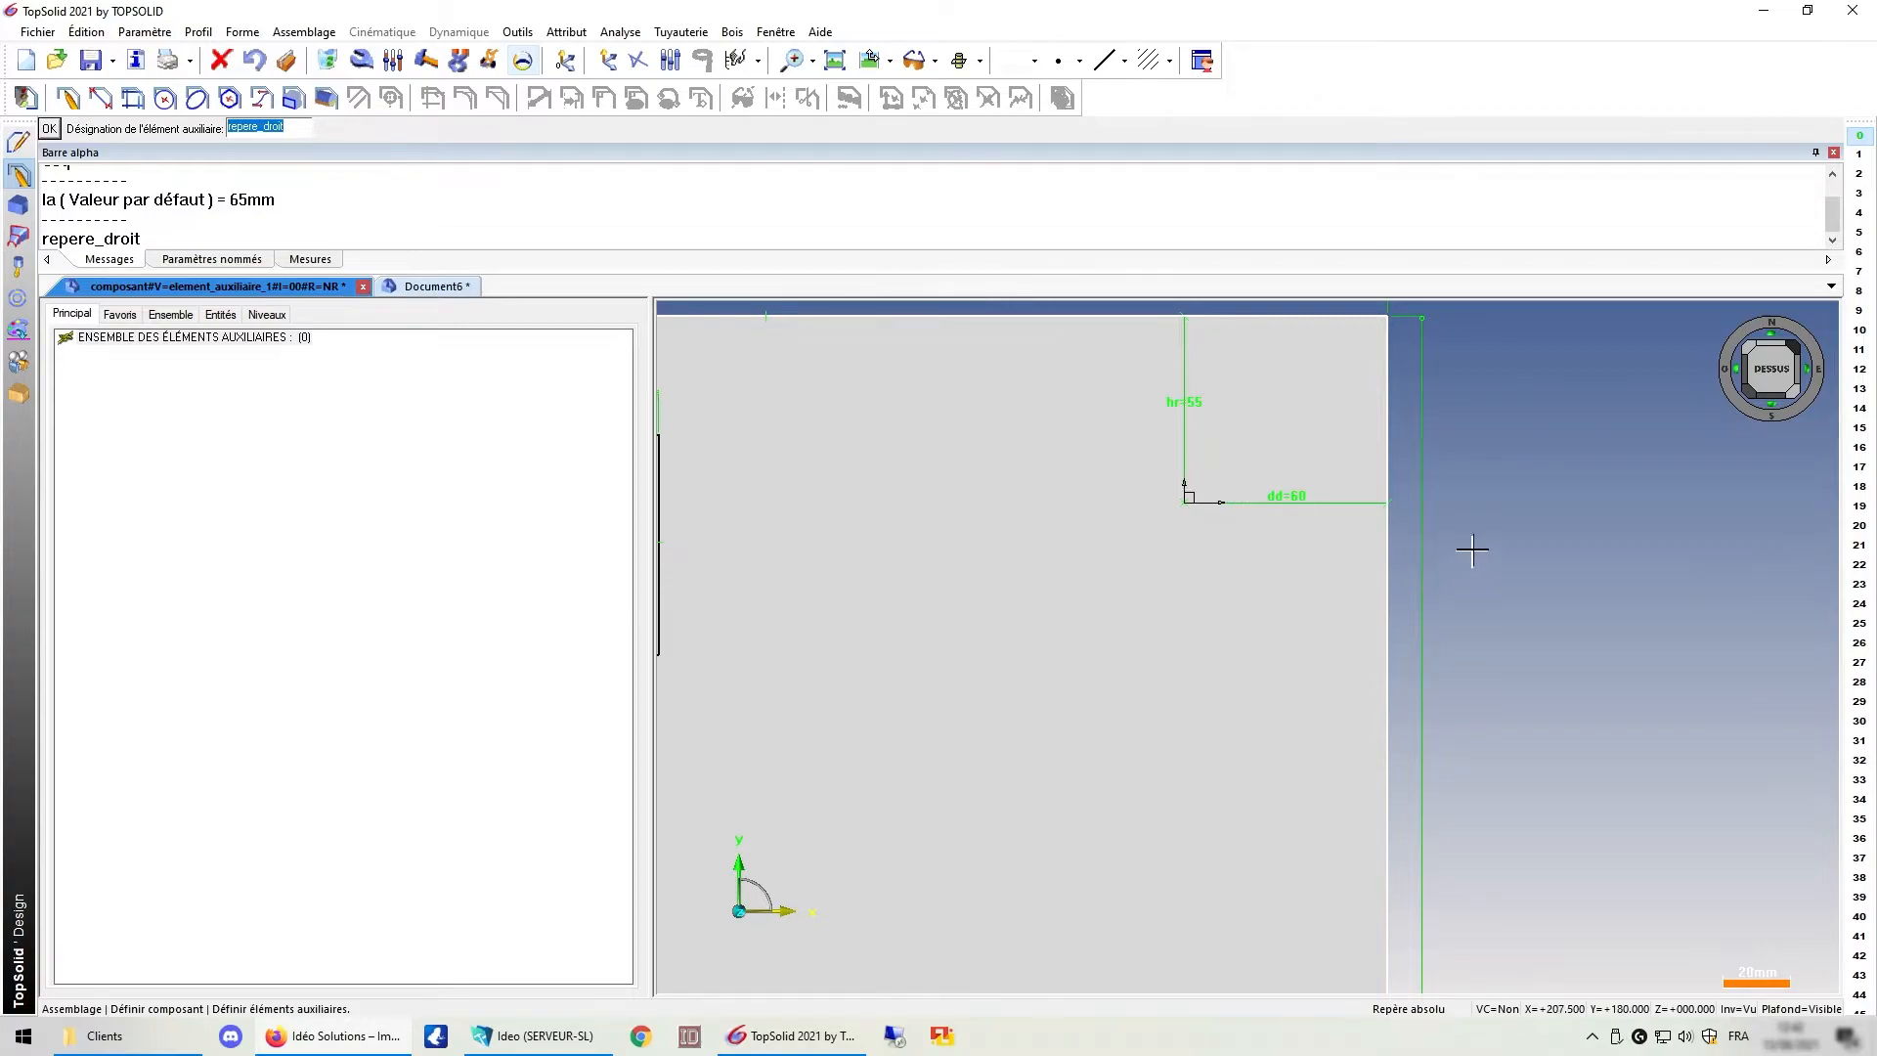
{"action": "key", "text": "Return"}
- Define the rectangular sketch near the plate's upper-left corner as an auxiliary element with name and designation esquisse
{"action": "scroll", "coordinate": [1603, 516], "scroll_direction": "down", "scroll_amount": 3}
{"action": "scroll", "coordinate": [1228, 545], "scroll_direction": "up", "scroll_amount": 3}
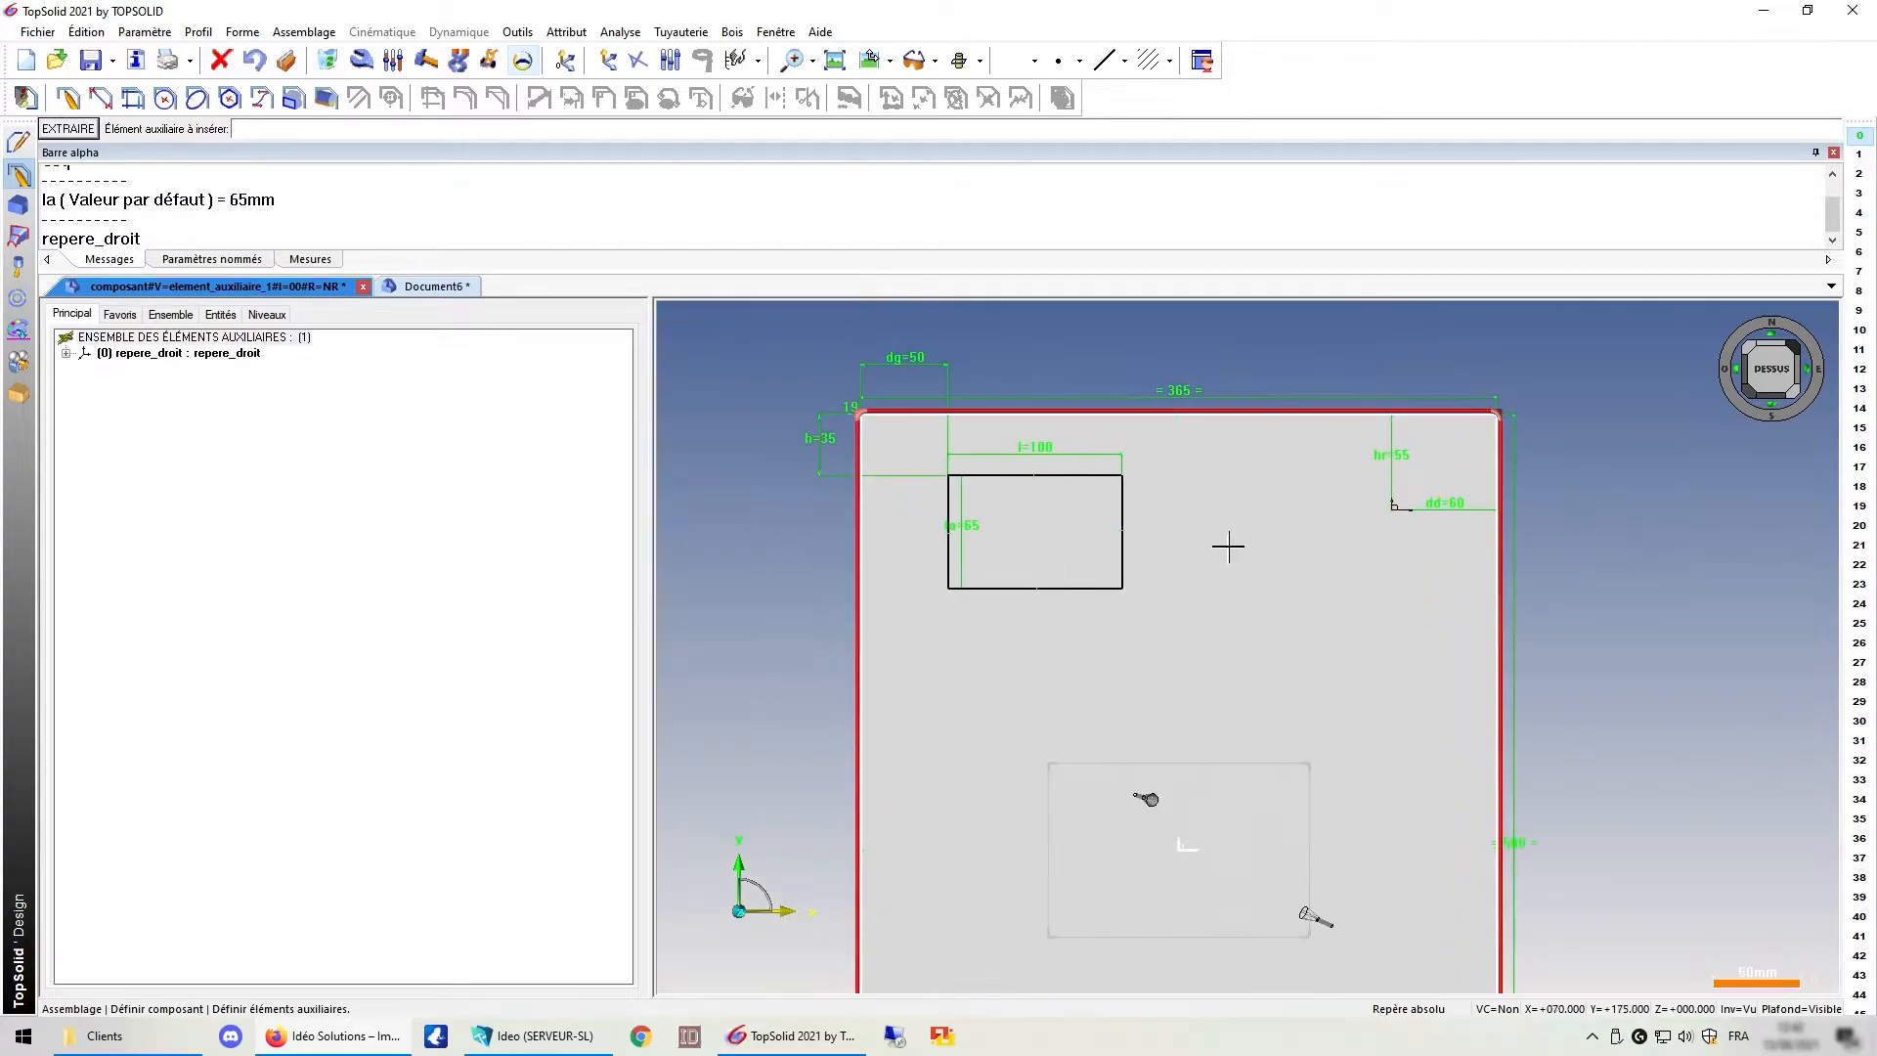
{"action": "left_click", "coordinate": [941, 474]}
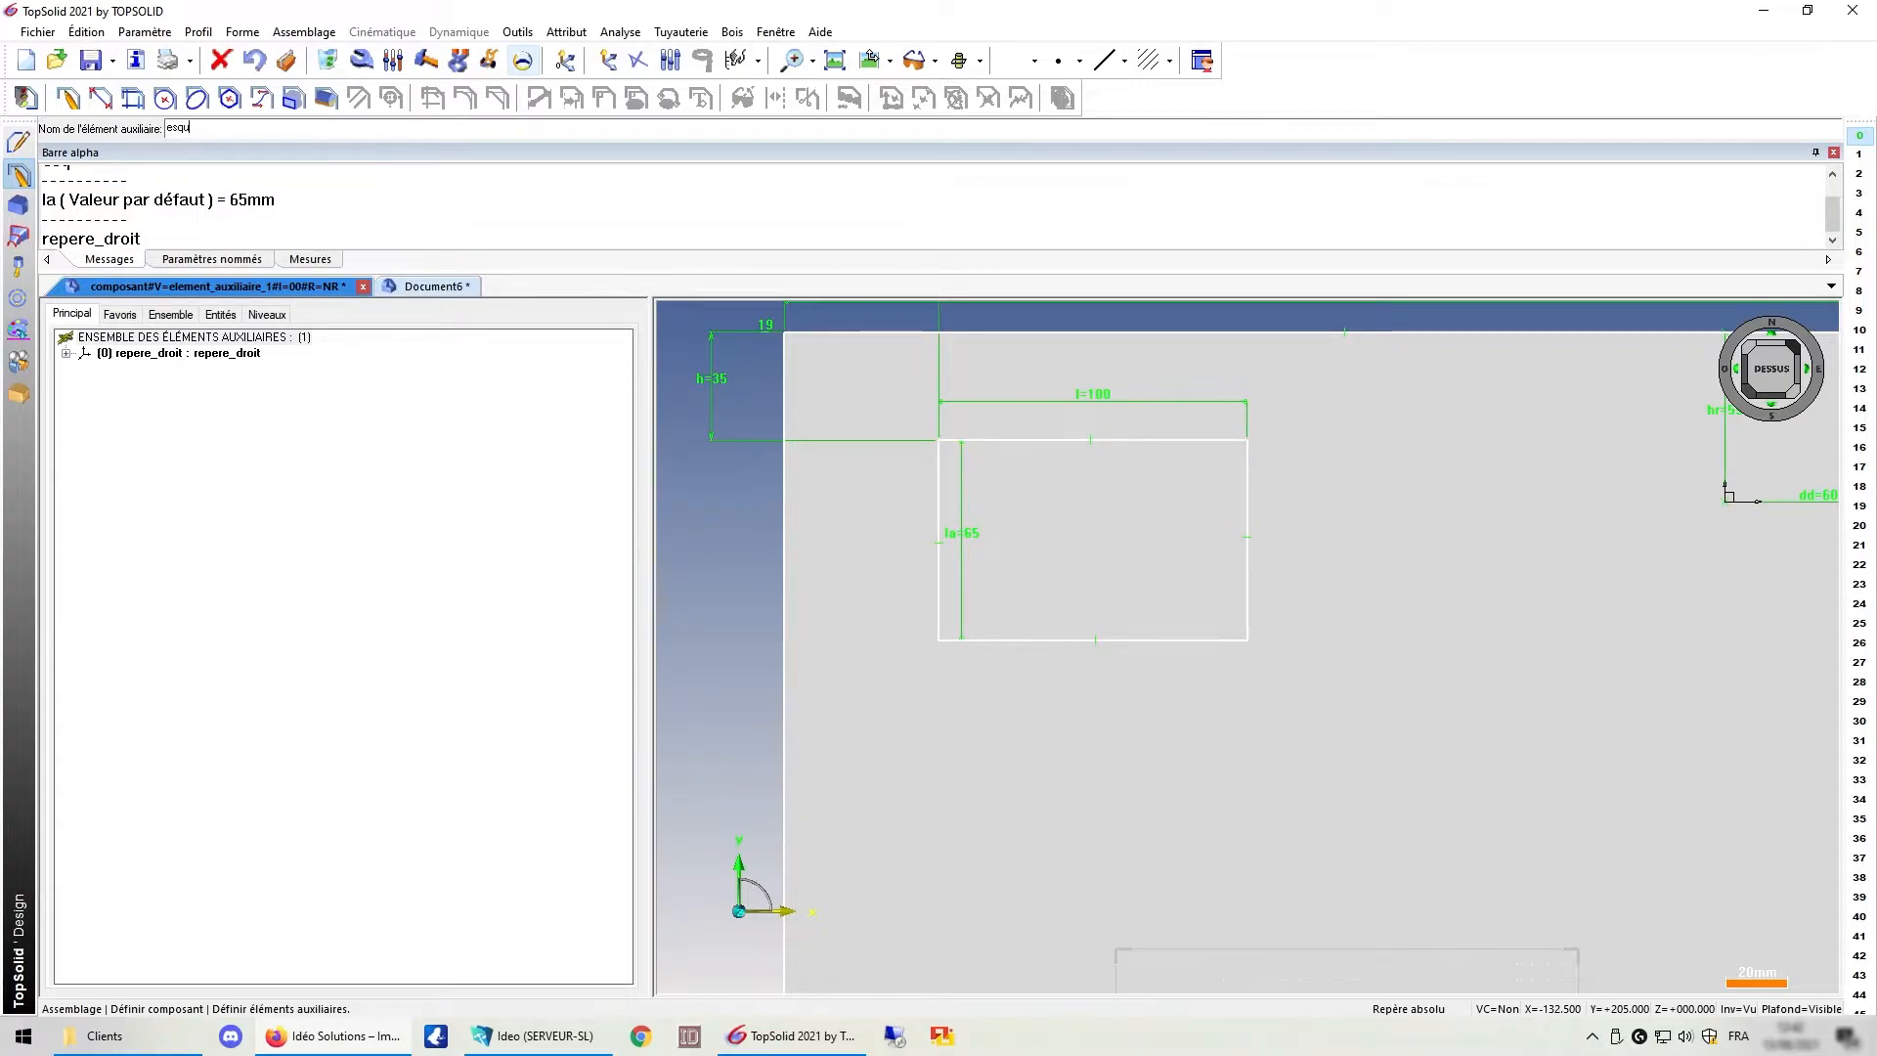
{"action": "type", "text": "esquisse"}
{"action": "key", "text": "Return"}
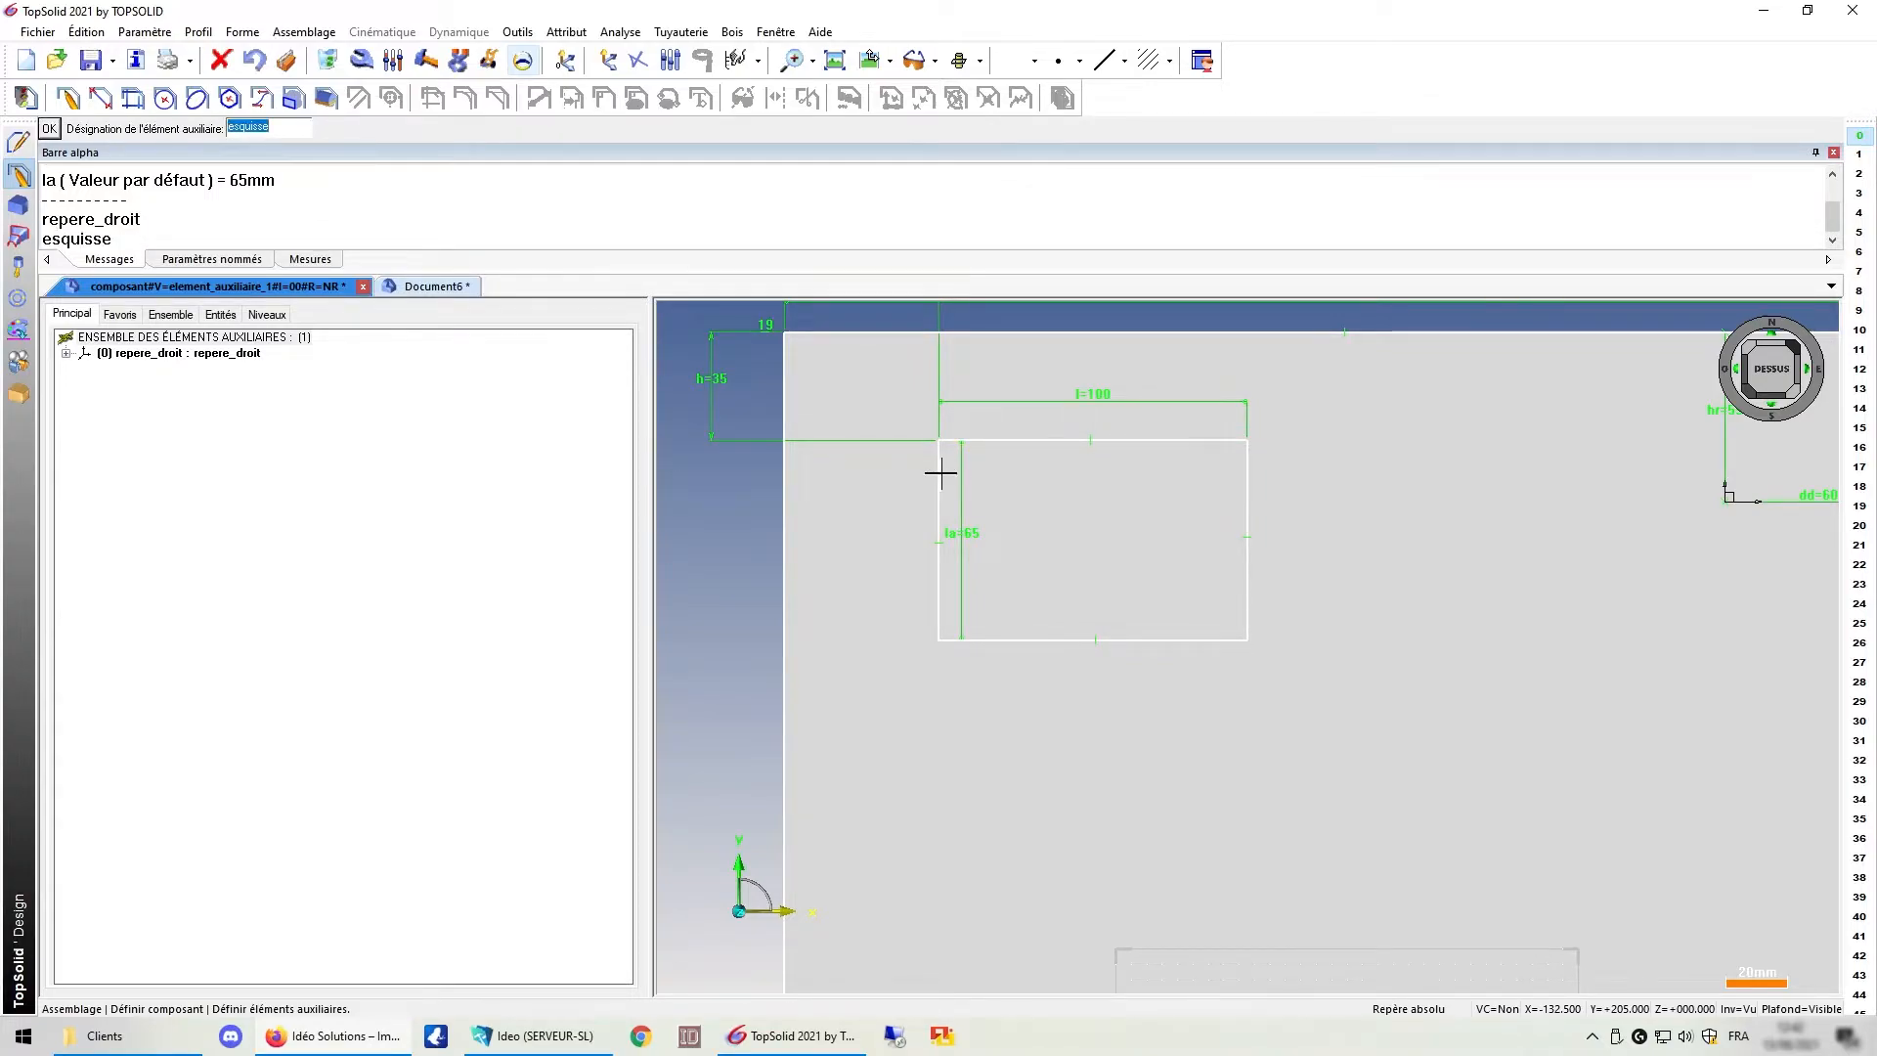
{"action": "key", "text": "Return"}
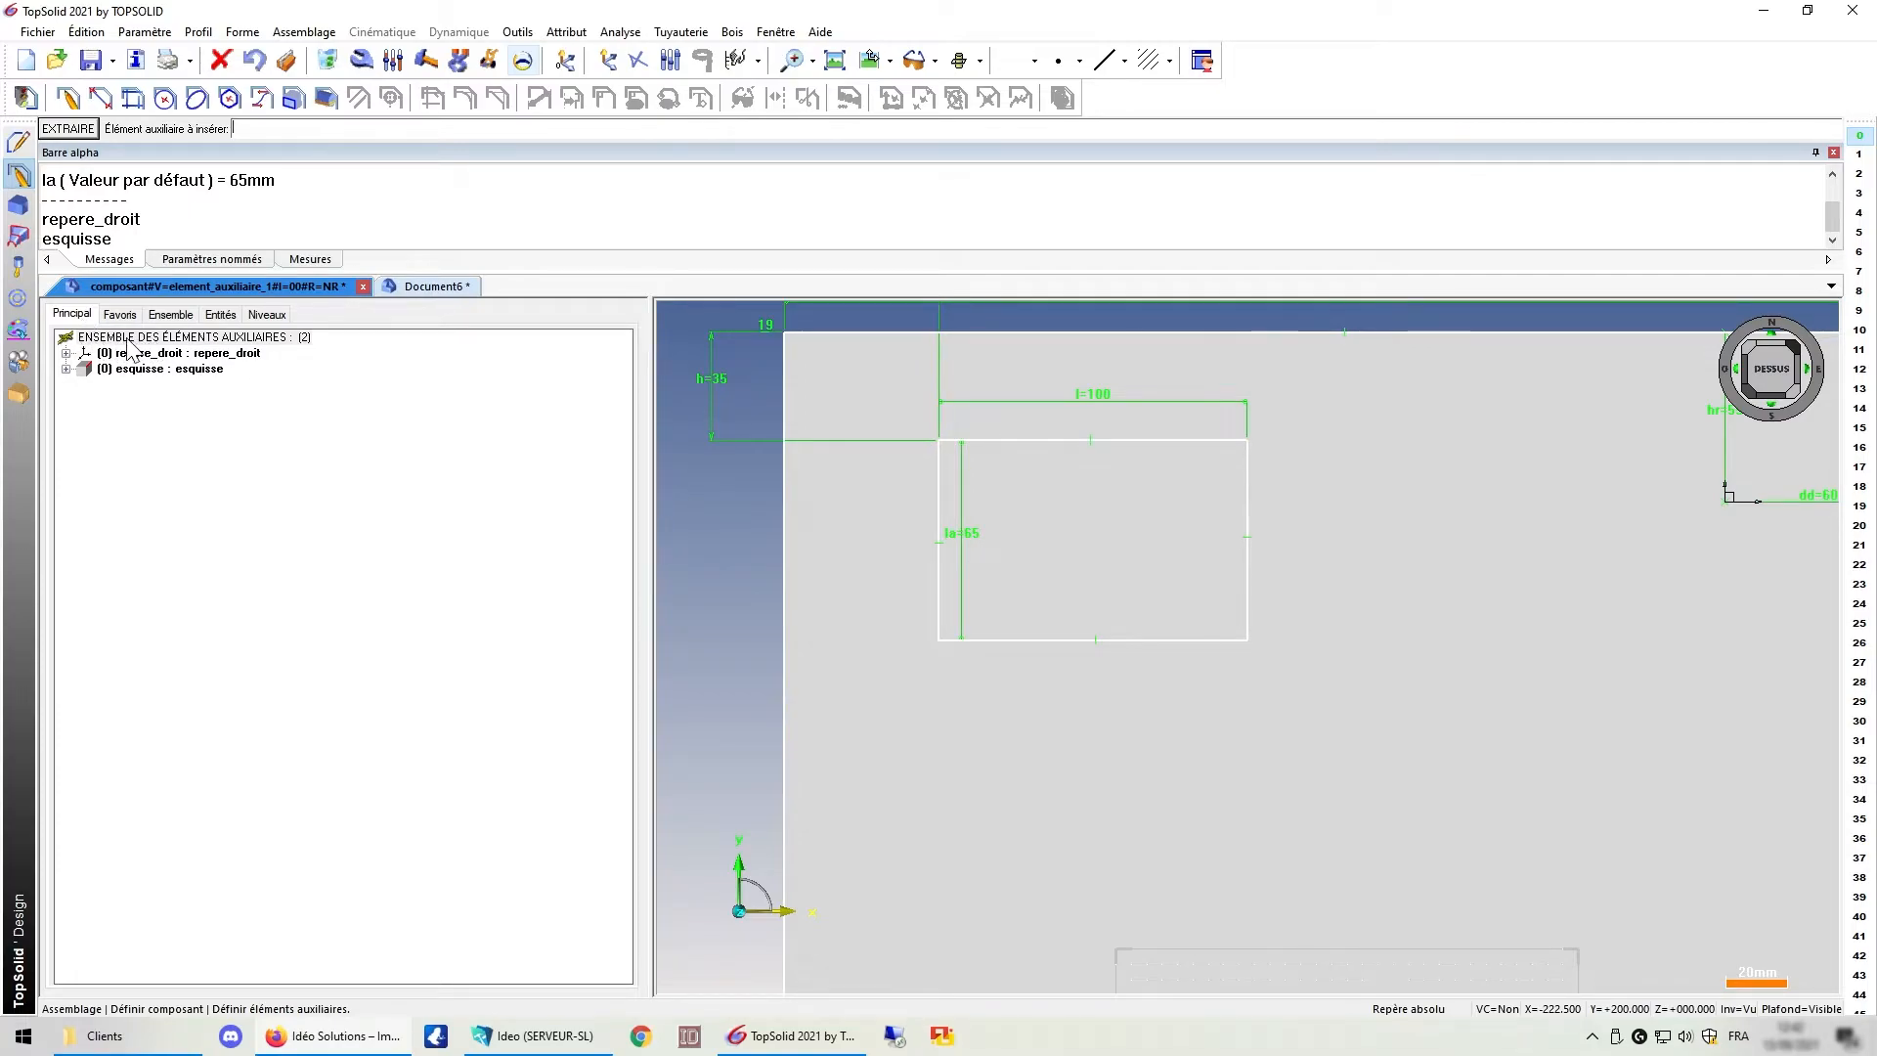
- Highlight the repere_droit auxiliary element in the model and save the component document
{"action": "left_click", "coordinate": [176, 354]}
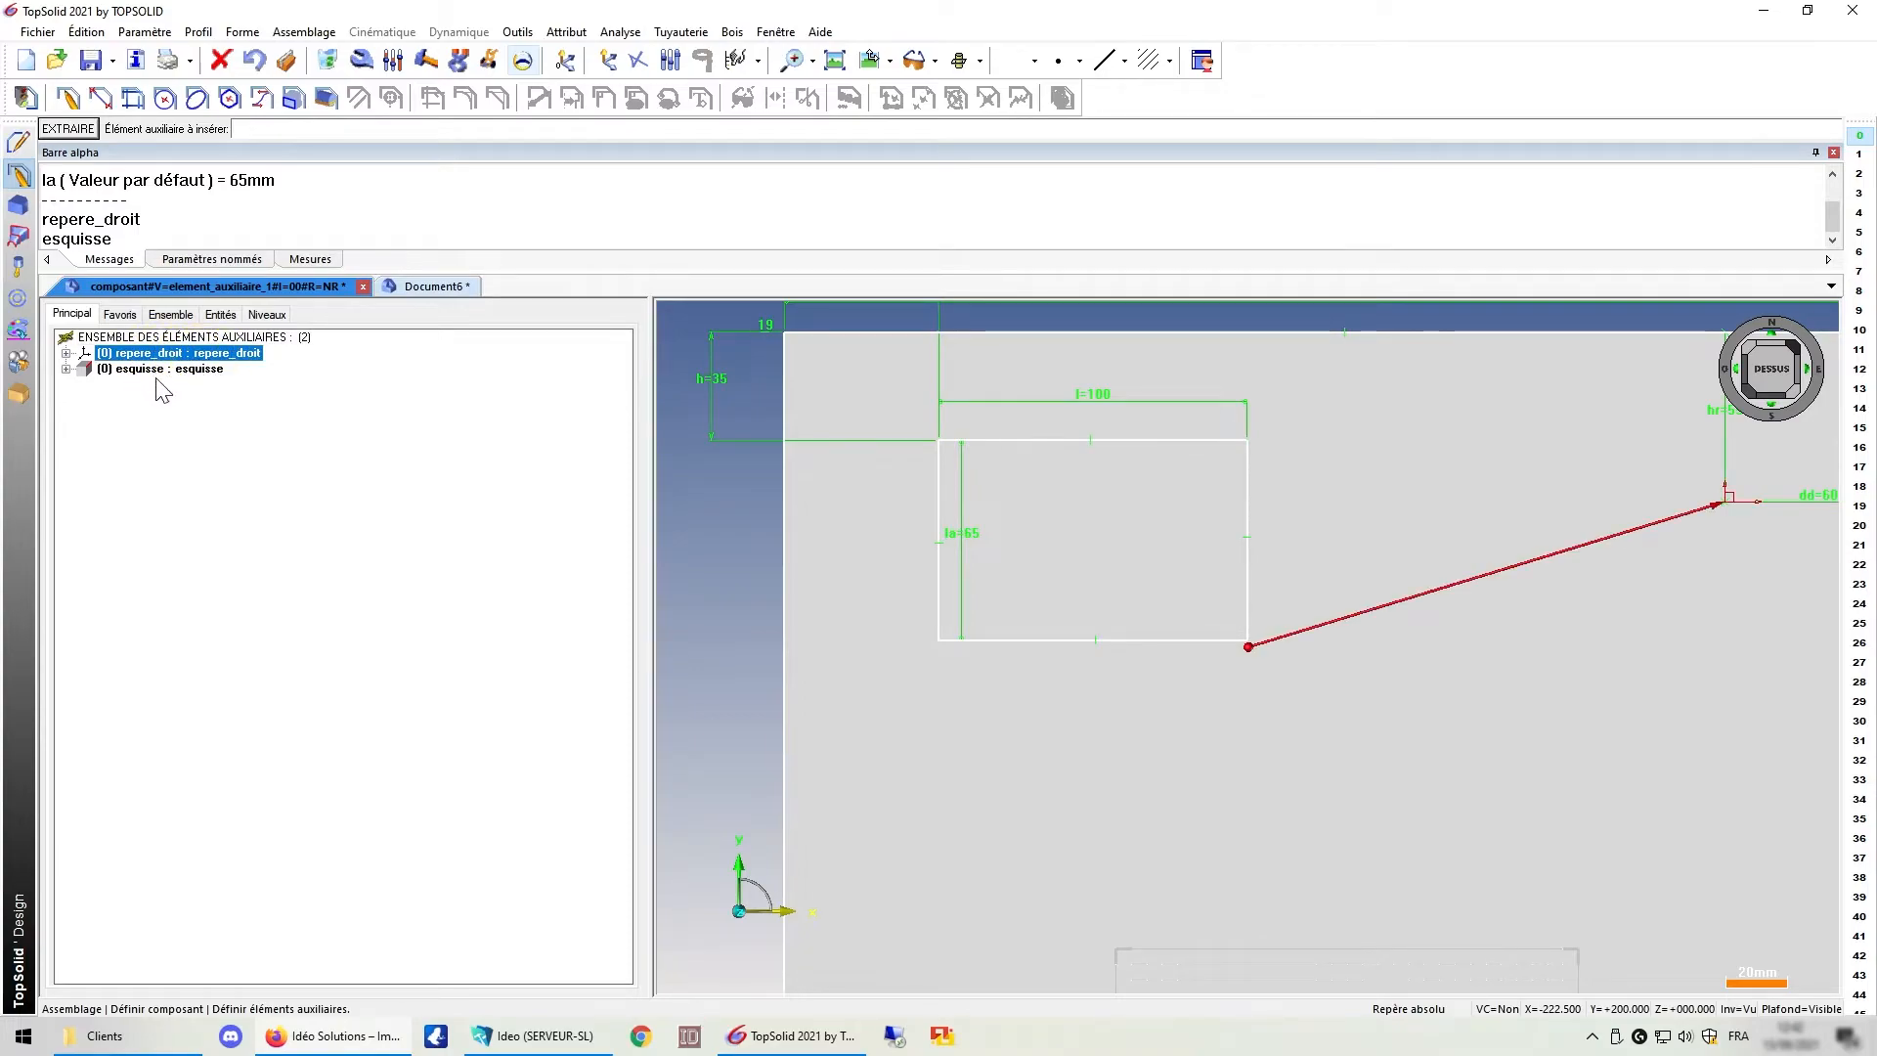
{"action": "left_click", "coordinate": [90, 61]}
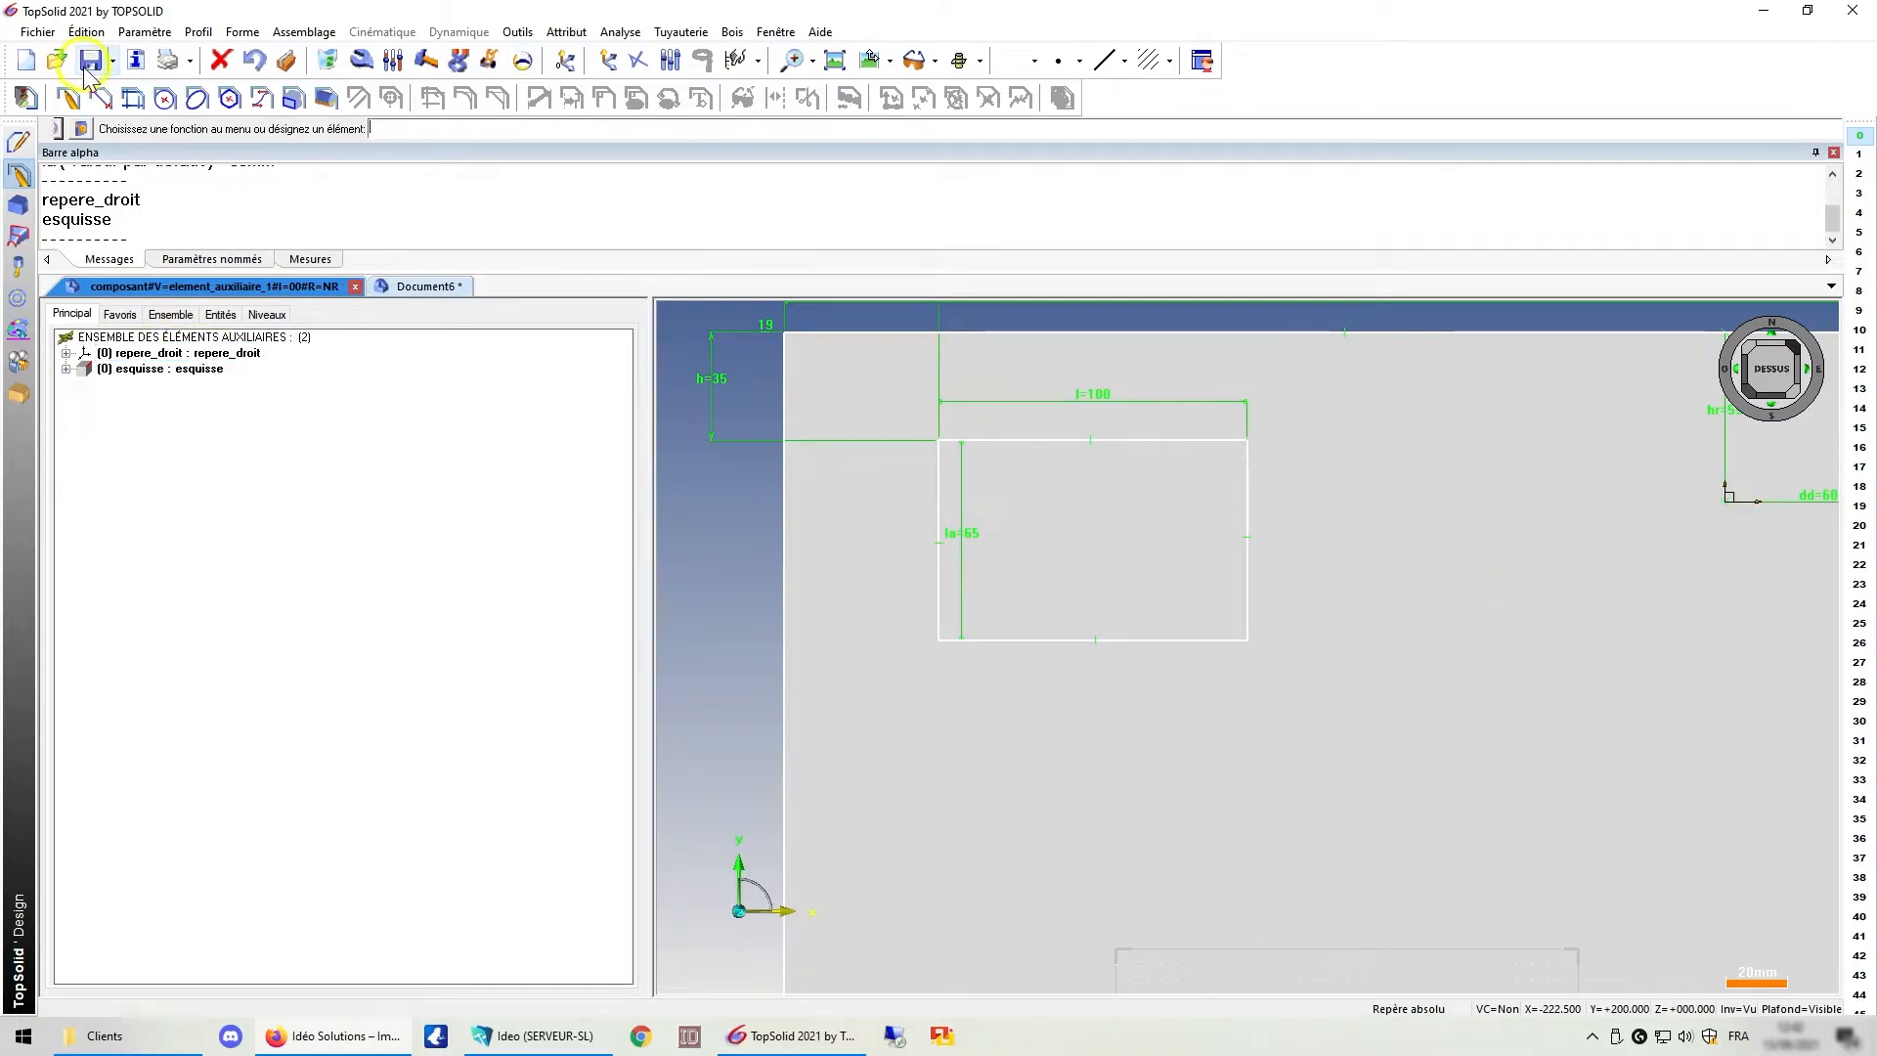
{"action": "left_click", "coordinate": [378, 376]}
- Start a standard component inclusion in Document6 and examine the auxiliary elements available for Element_auxiliaire_1
{"action": "left_click", "coordinate": [409, 285]}
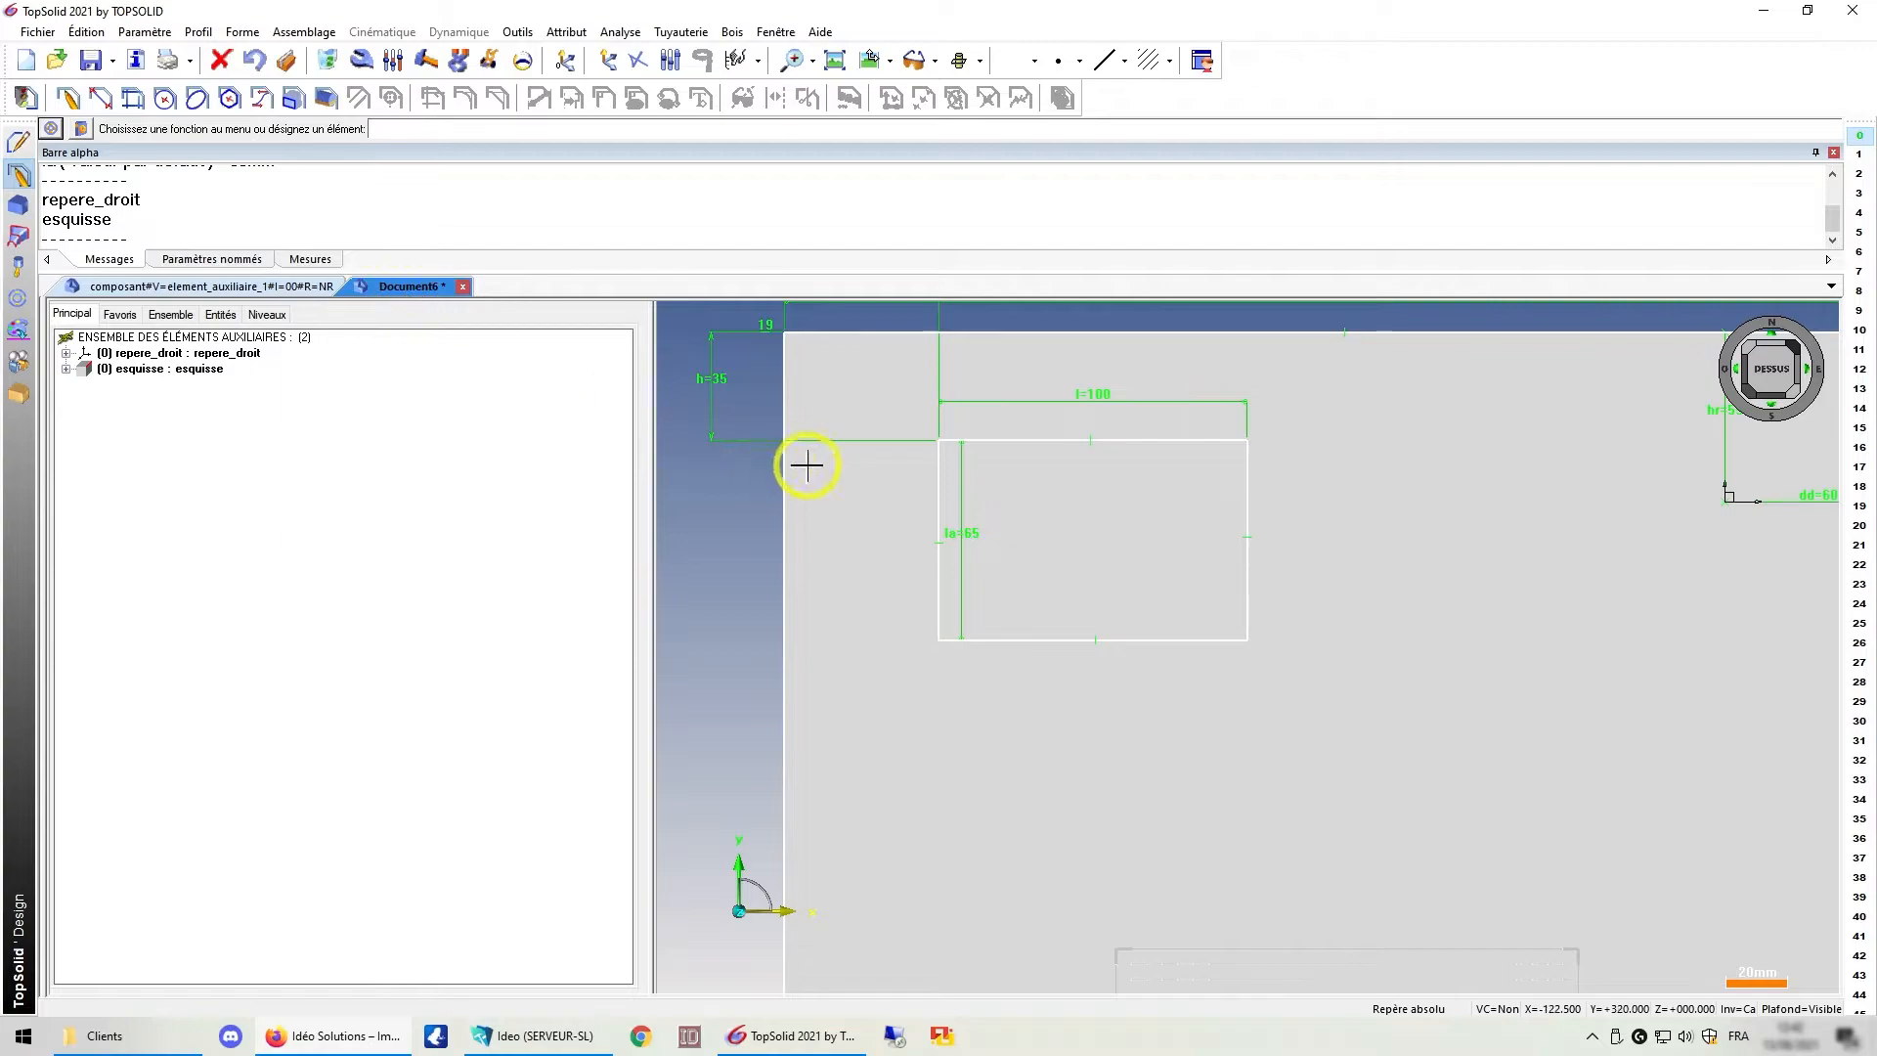
{"action": "key", "text": "F3"}
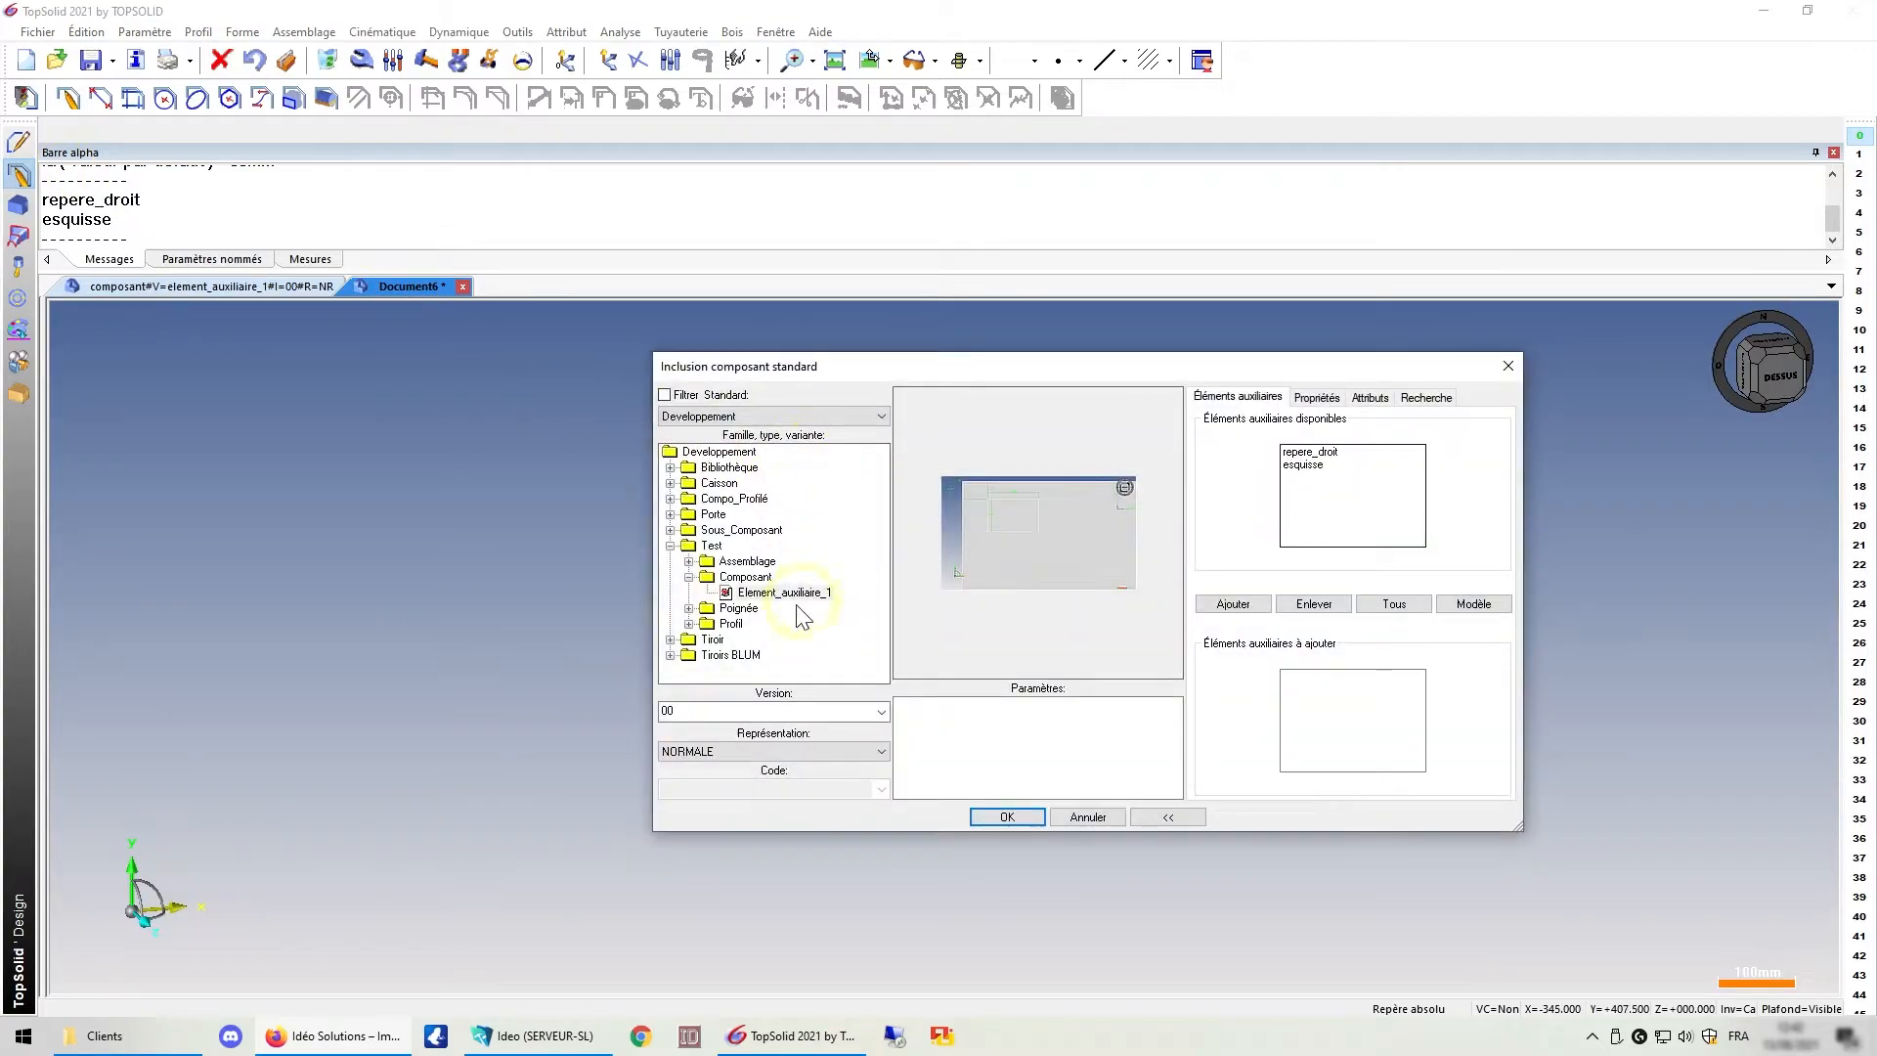
{"action": "left_click", "coordinate": [759, 593]}
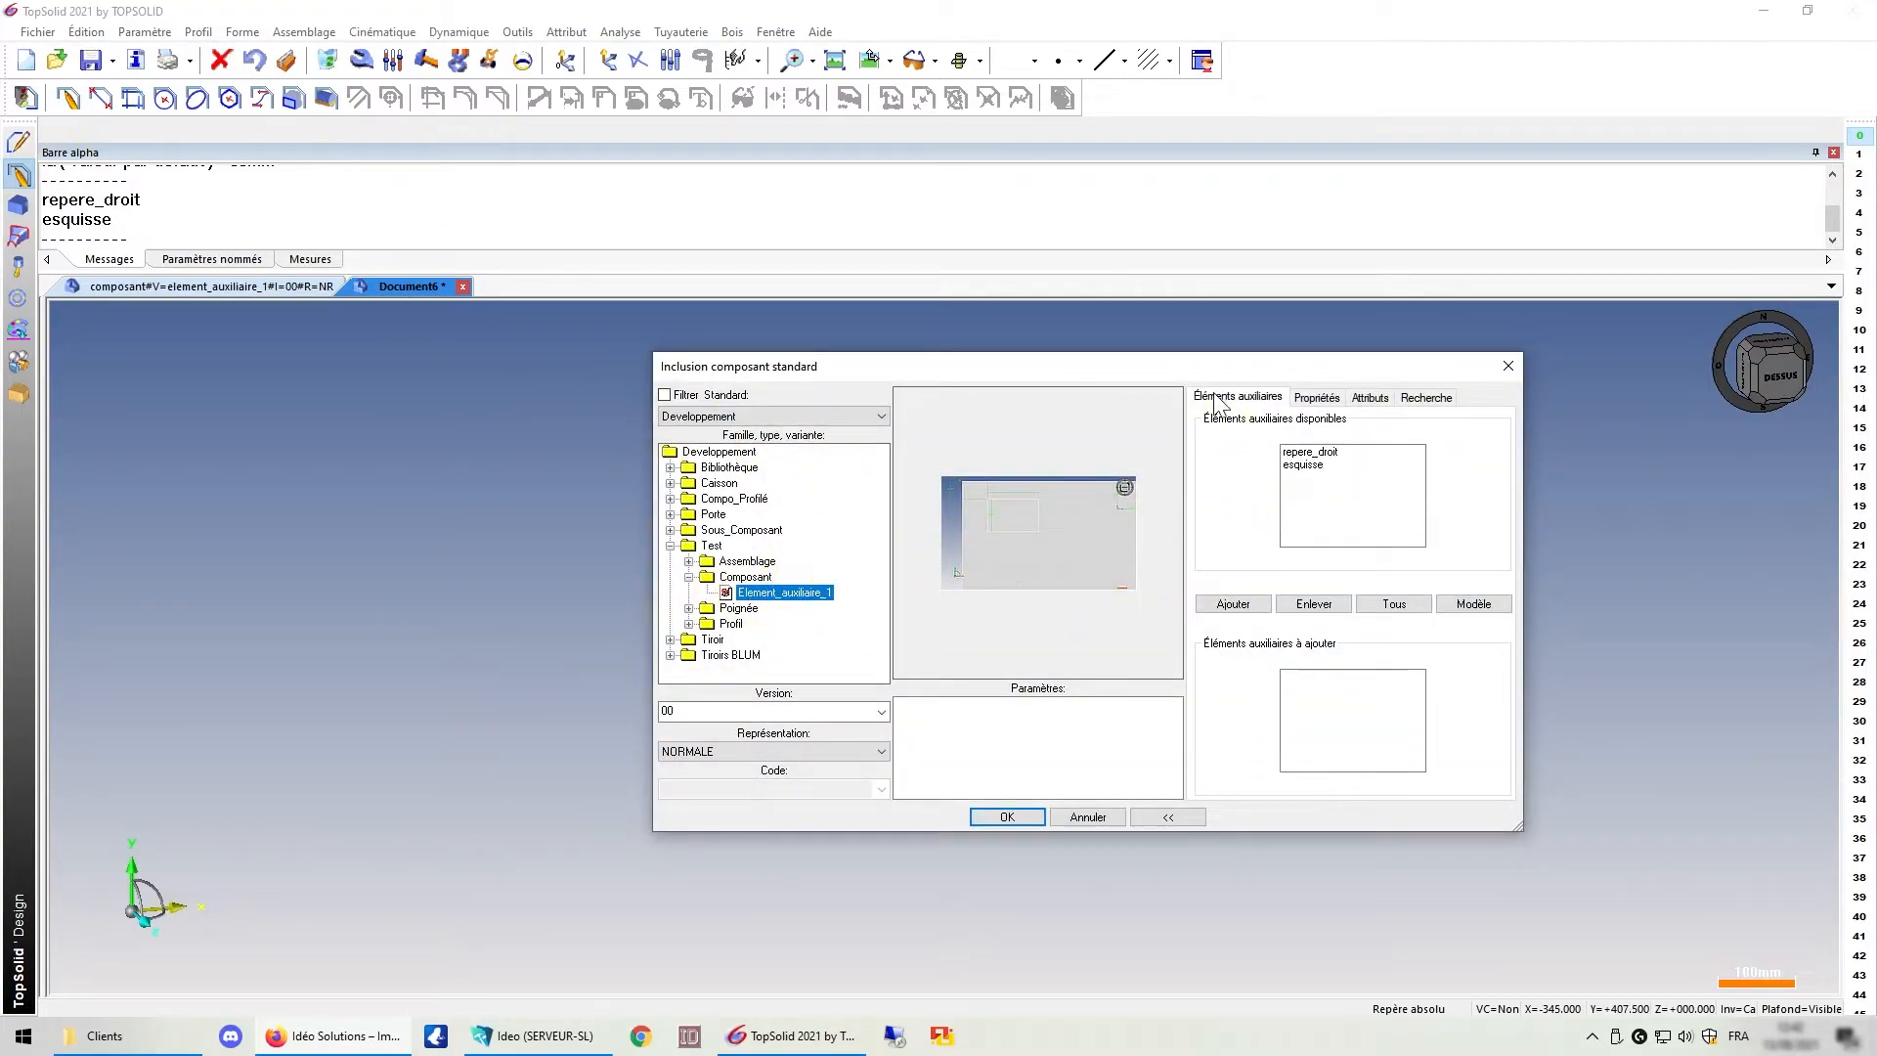
{"action": "left_click", "coordinate": [1164, 816]}
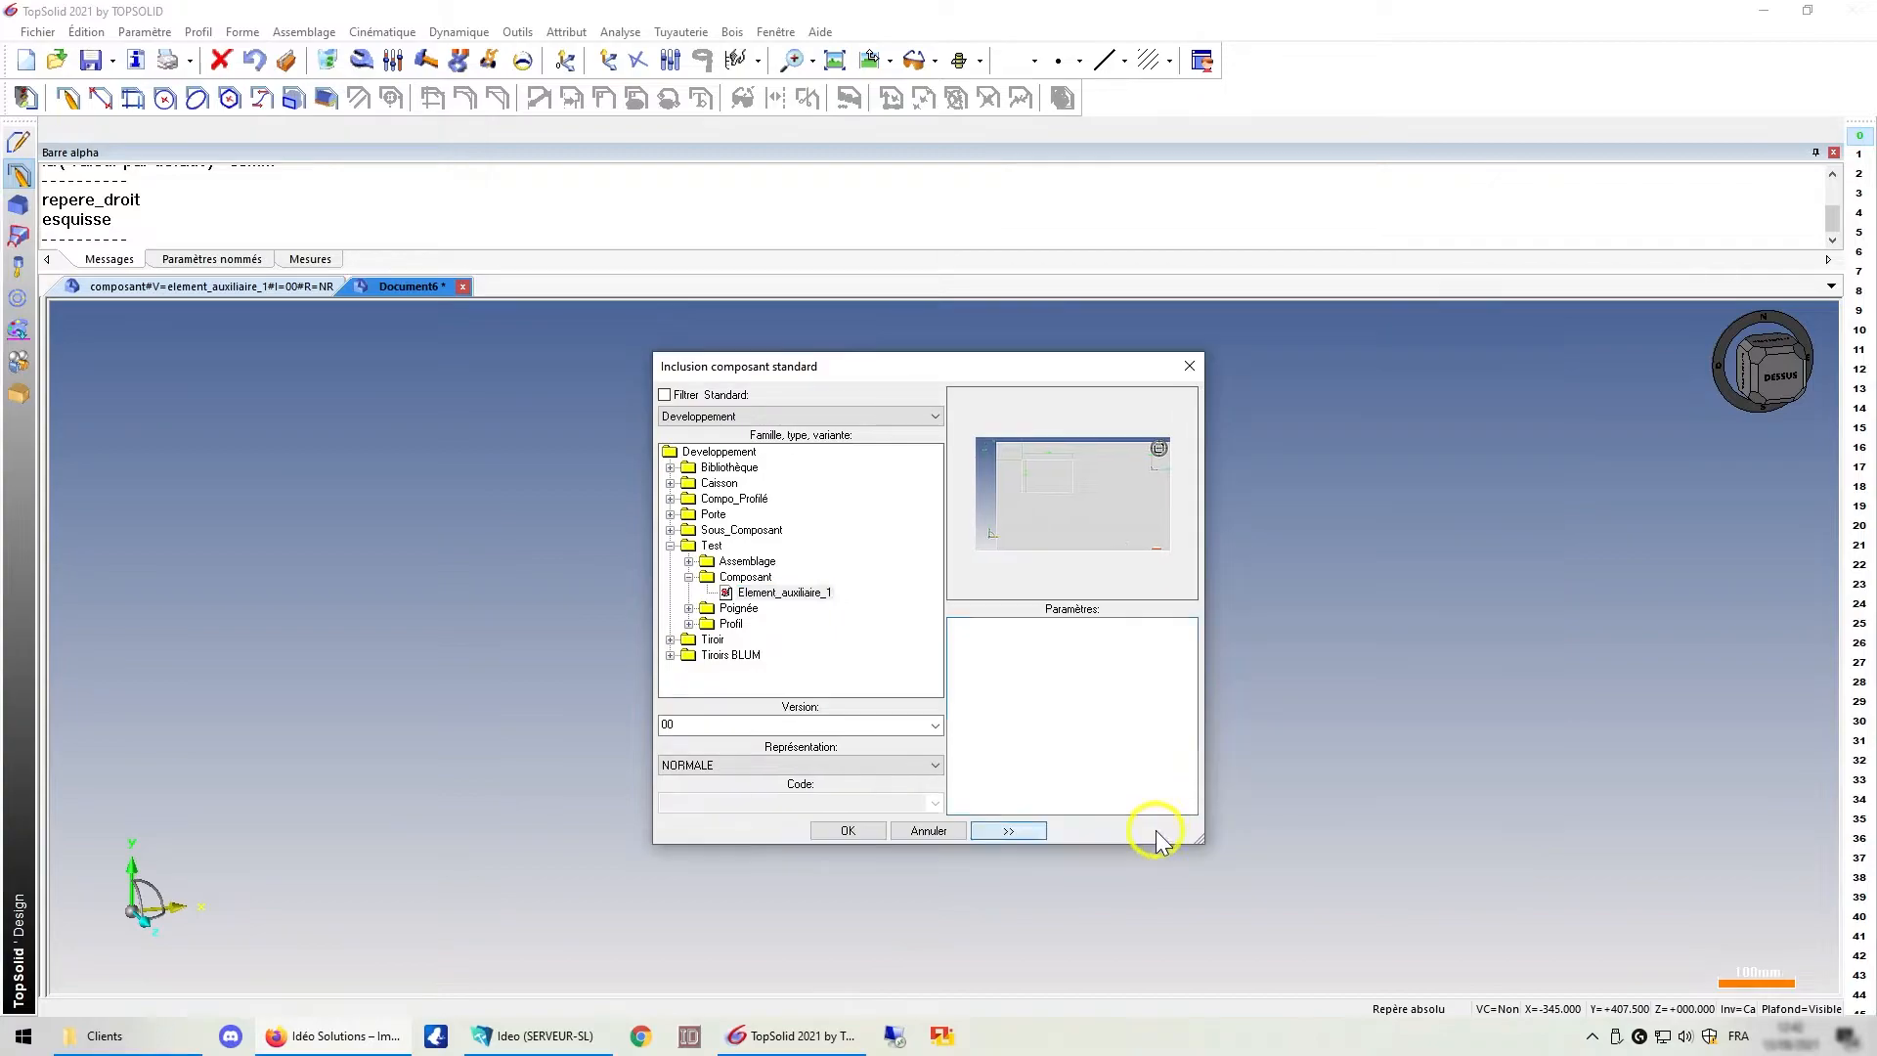
{"action": "left_click", "coordinate": [1012, 831]}
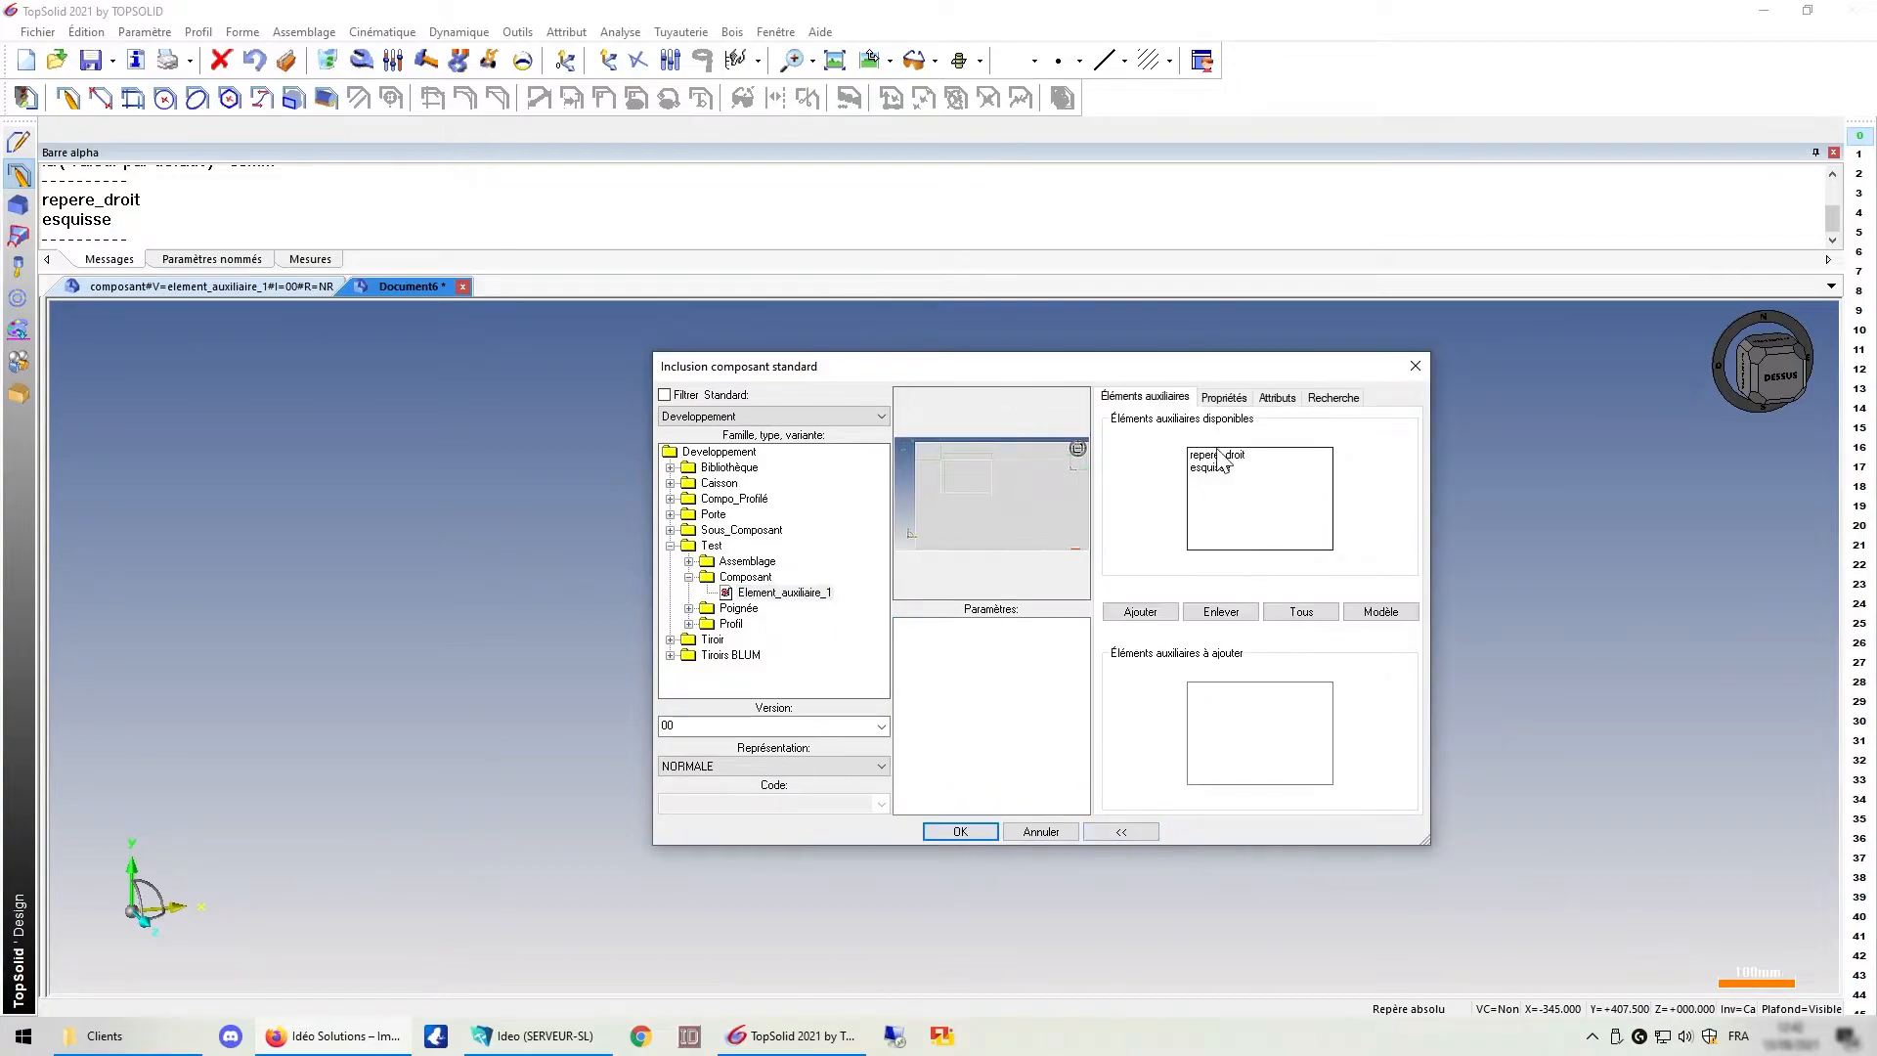
{"action": "left_click", "coordinate": [1233, 455]}
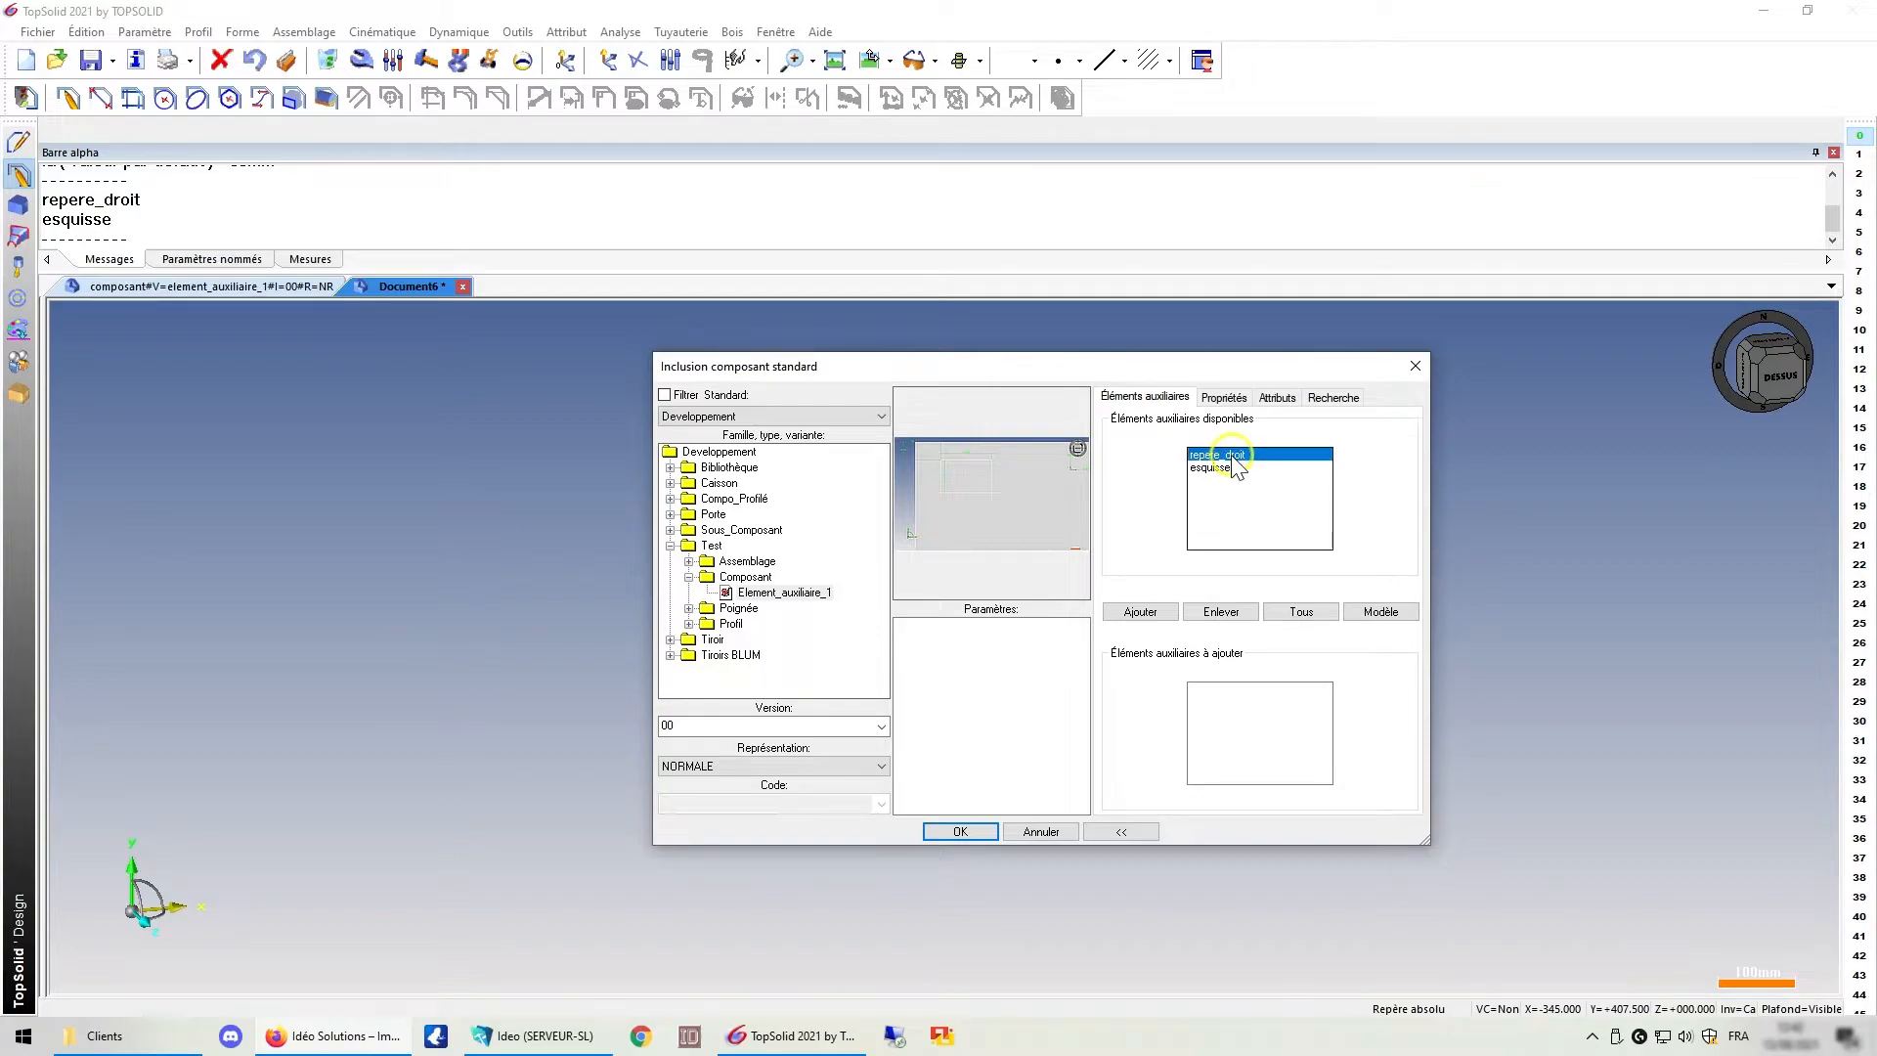
{"action": "left_click", "coordinate": [1209, 469]}
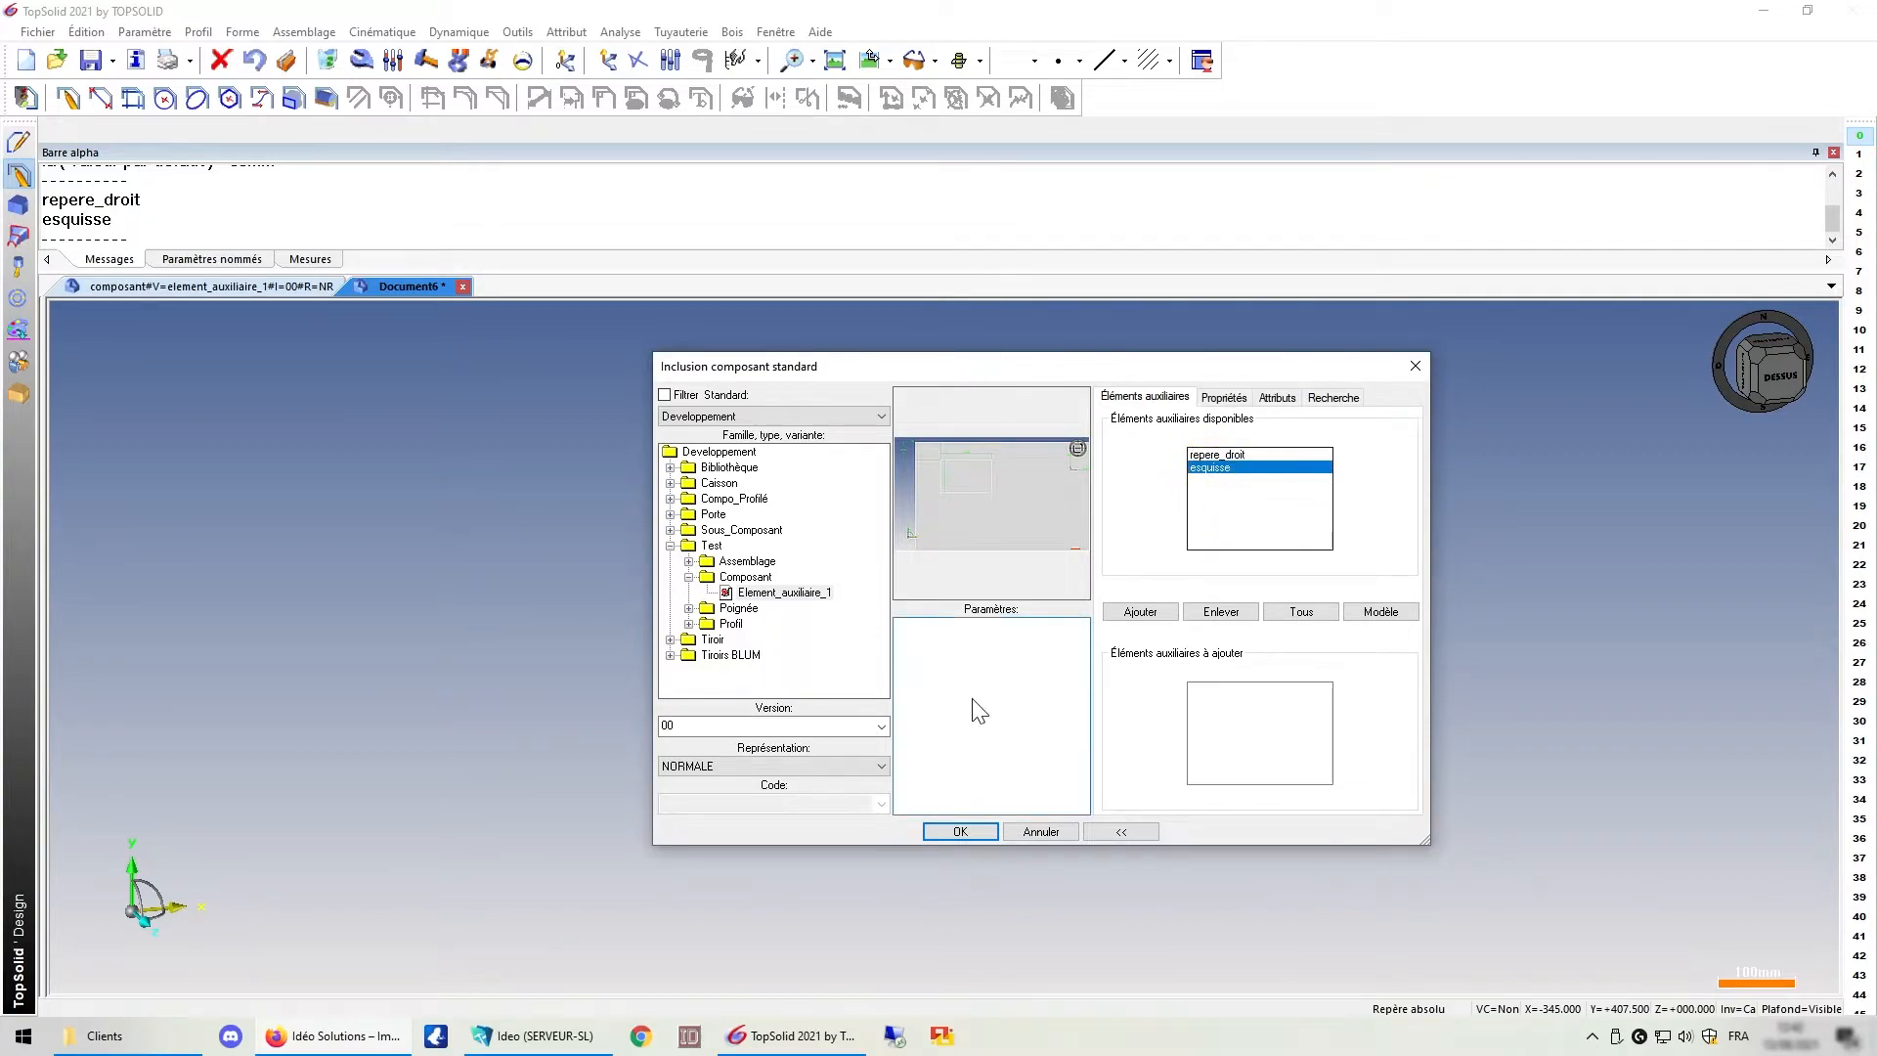
{"action": "left_click", "coordinate": [1111, 837]}
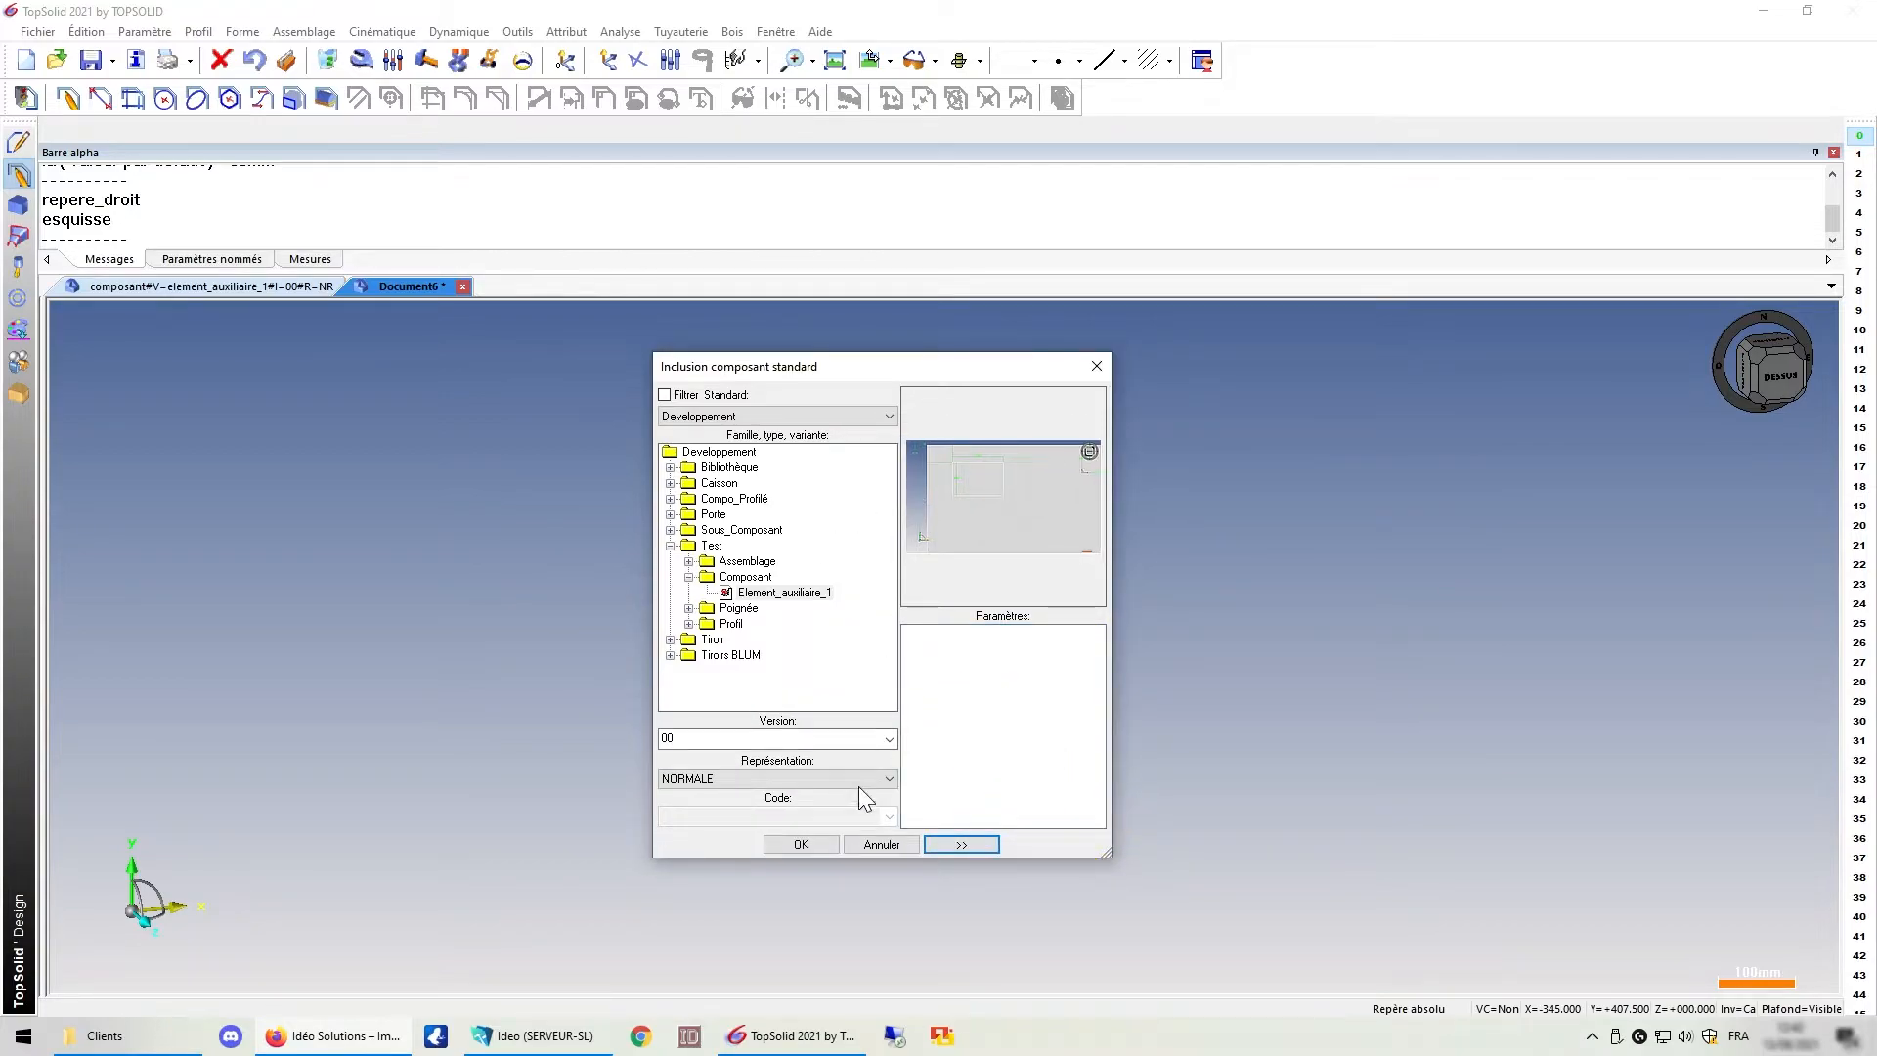
- Insert Element_auxiliaire_1, version 00, in NORMALE representation beside the origin, without selecting auxiliary elements to add
{"action": "left_click", "coordinate": [782, 592]}
{"action": "left_click", "coordinate": [804, 843]}
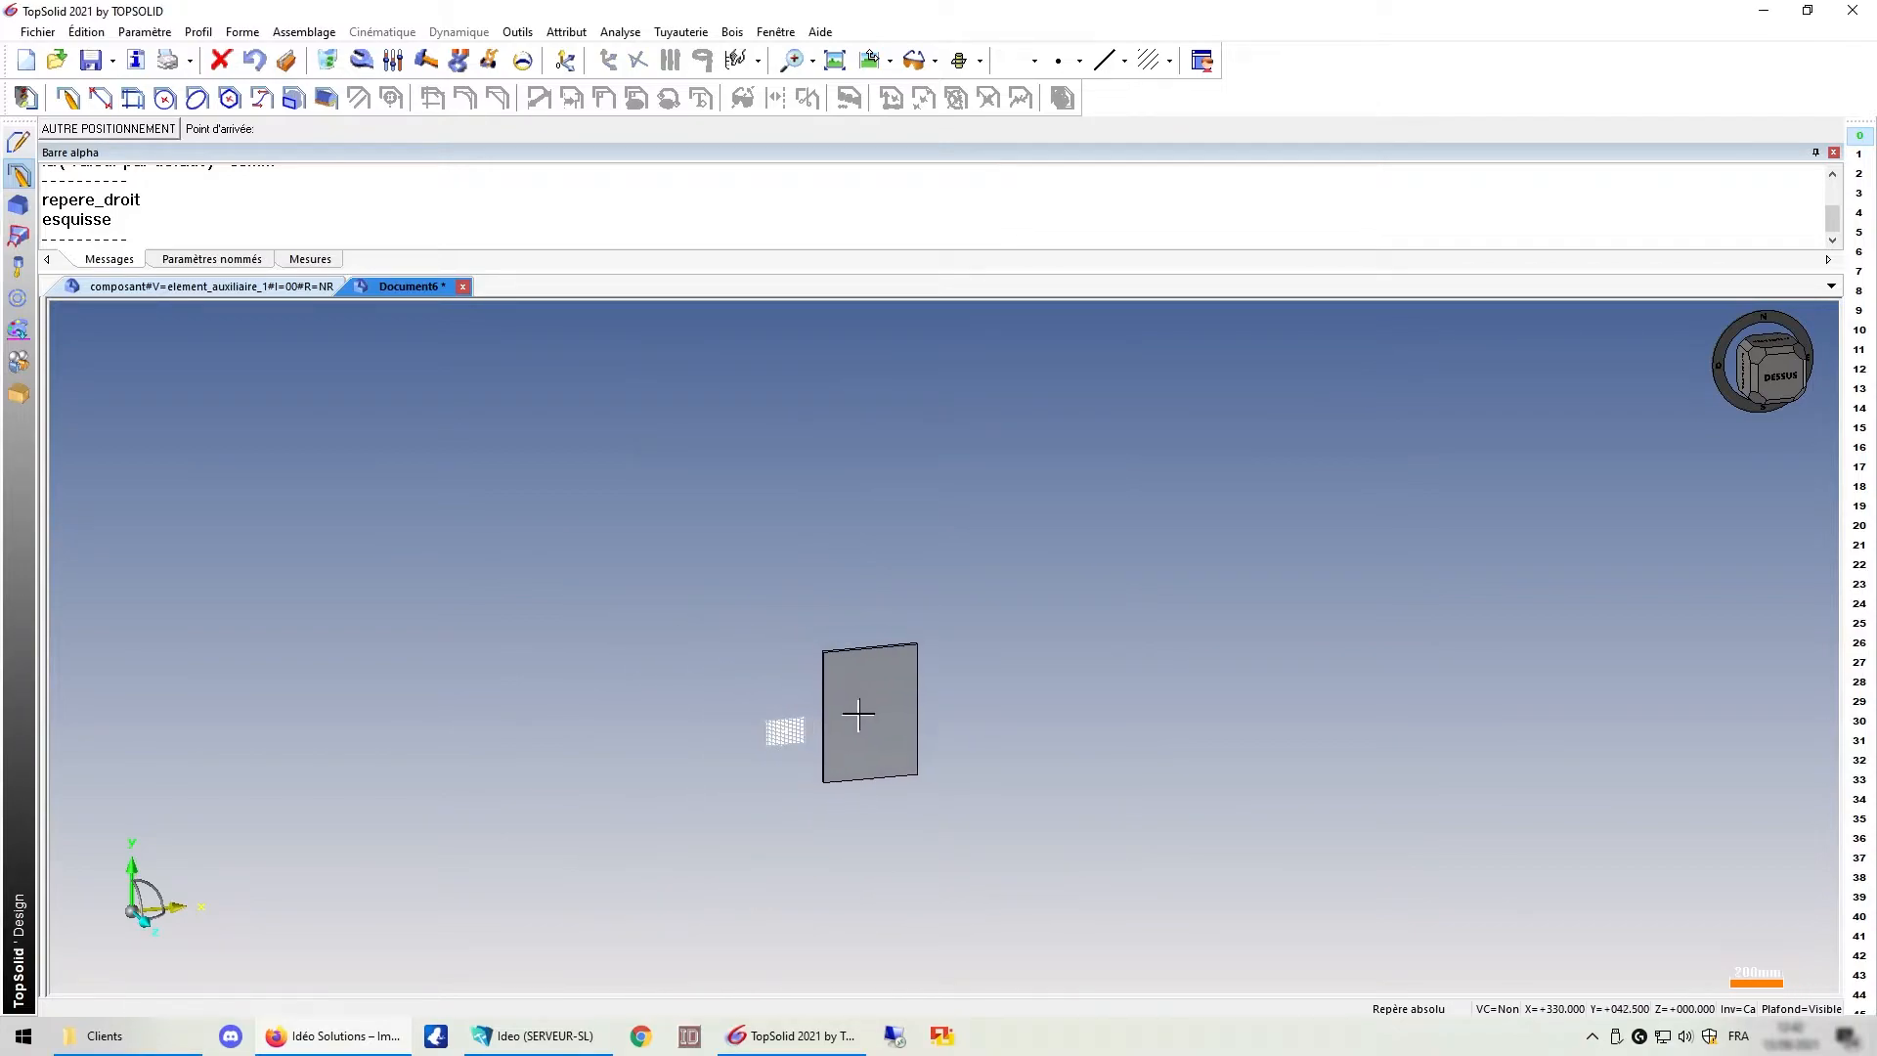
{"action": "left_click", "coordinate": [856, 717]}
{"action": "scroll", "coordinate": [871, 720], "scroll_direction": "up", "scroll_amount": 4}
{"action": "scroll", "coordinate": [871, 721], "scroll_direction": "up", "scroll_amount": 1}
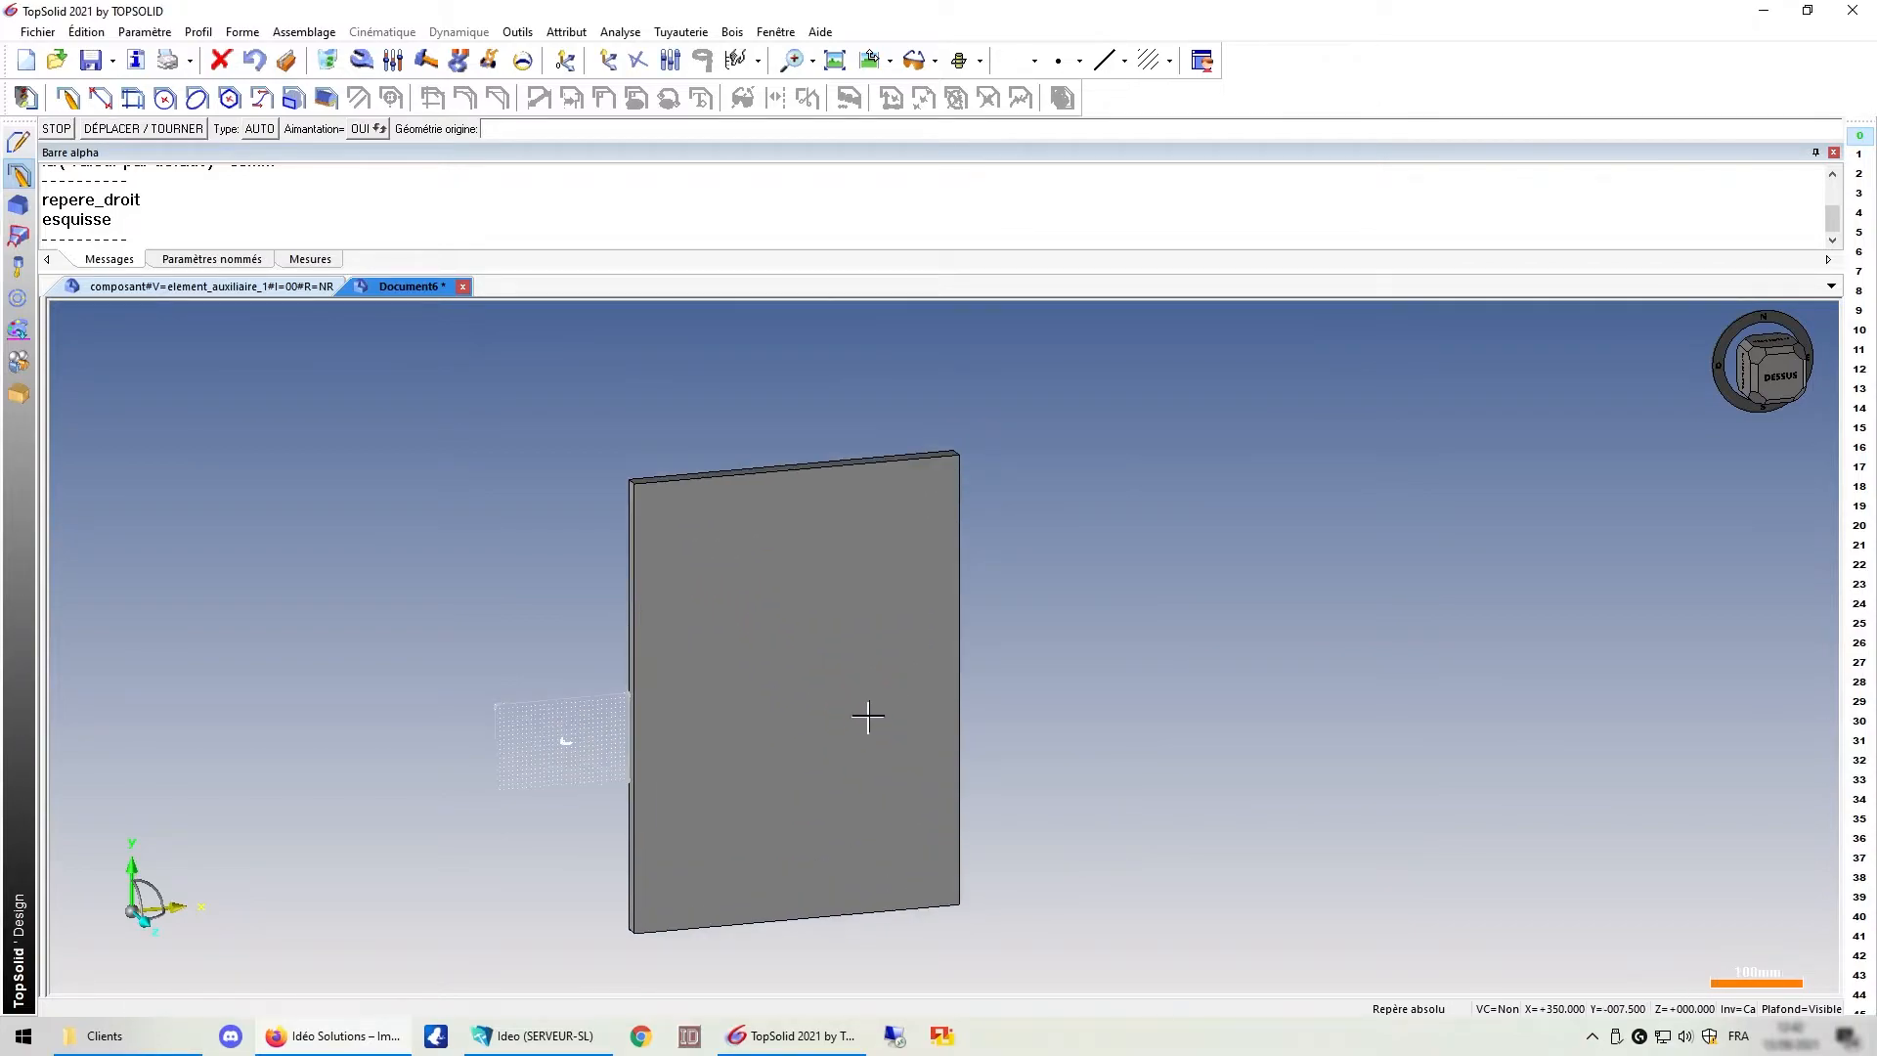
- Modify the included Element_auxiliaire_1 plate to add all its auxiliary elements, repere_droit and esquisse
{"action": "left_click", "coordinate": [354, 466]}
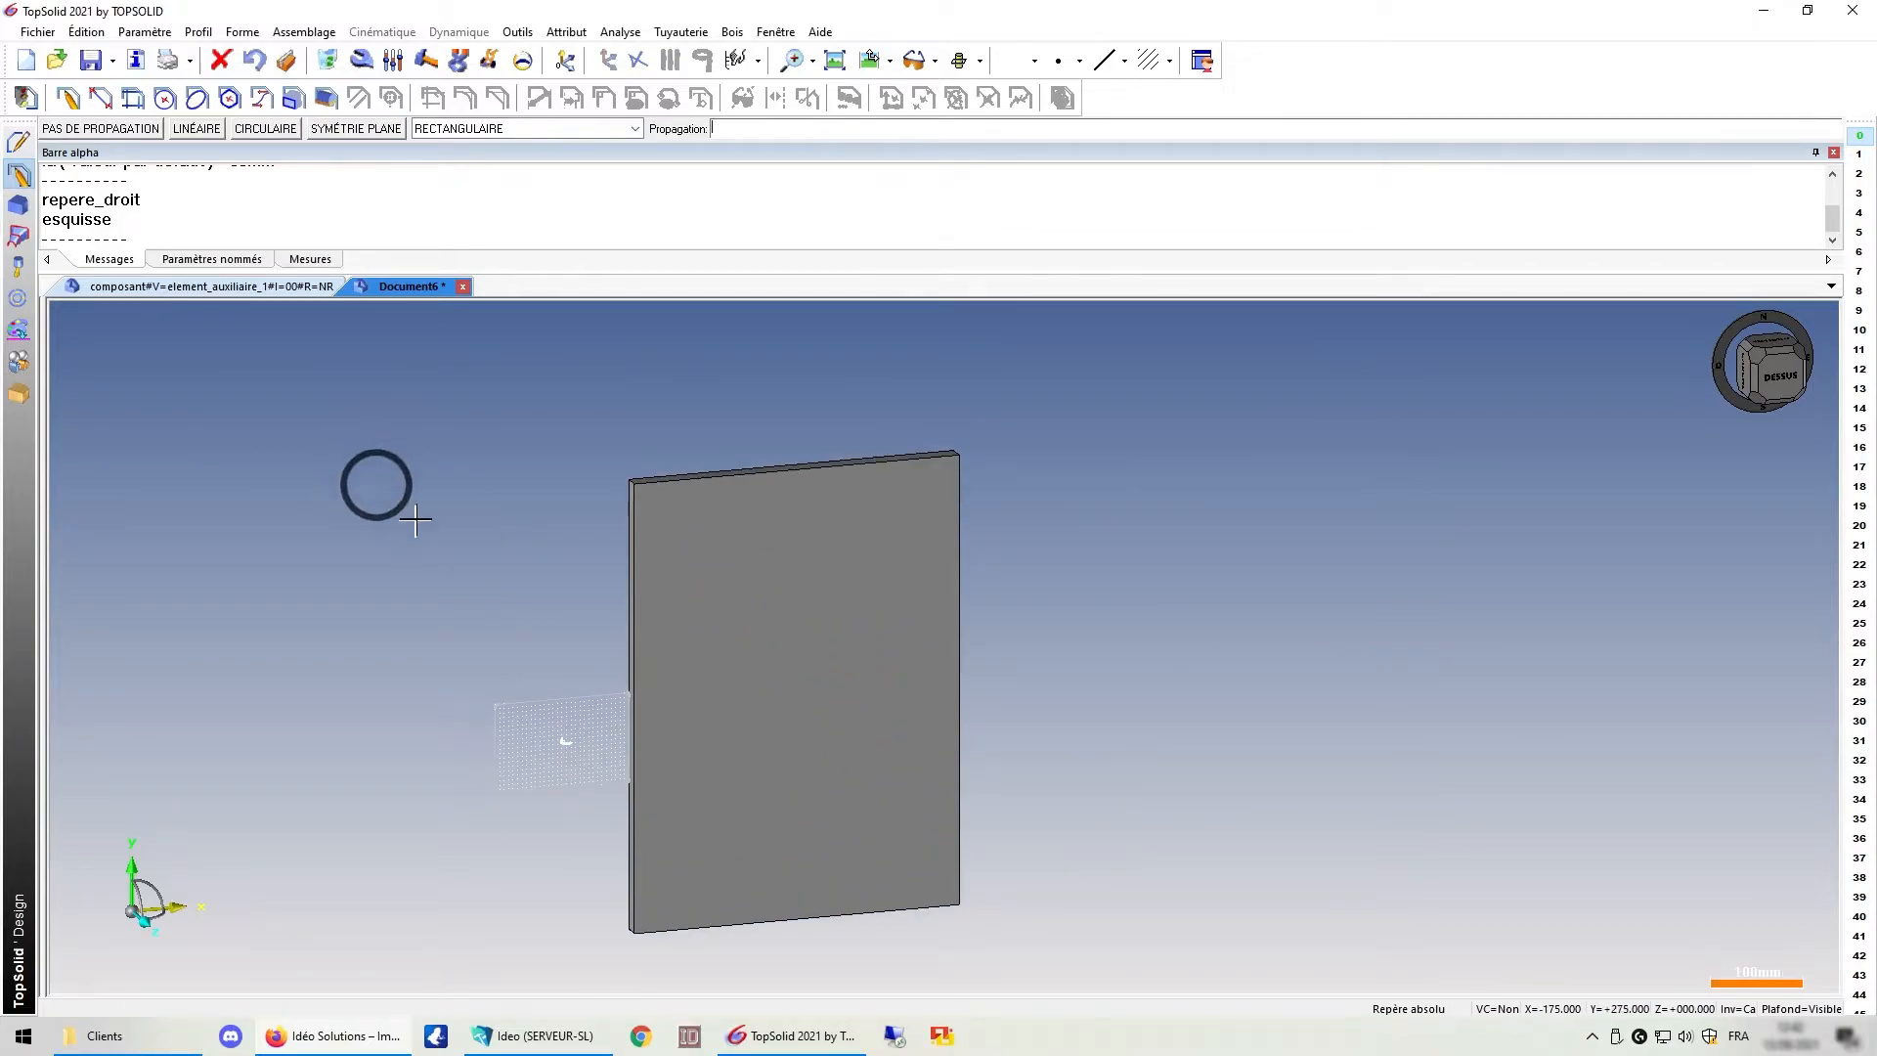
{"action": "left_click", "coordinate": [362, 59]}
{"action": "left_click", "coordinate": [797, 619]}
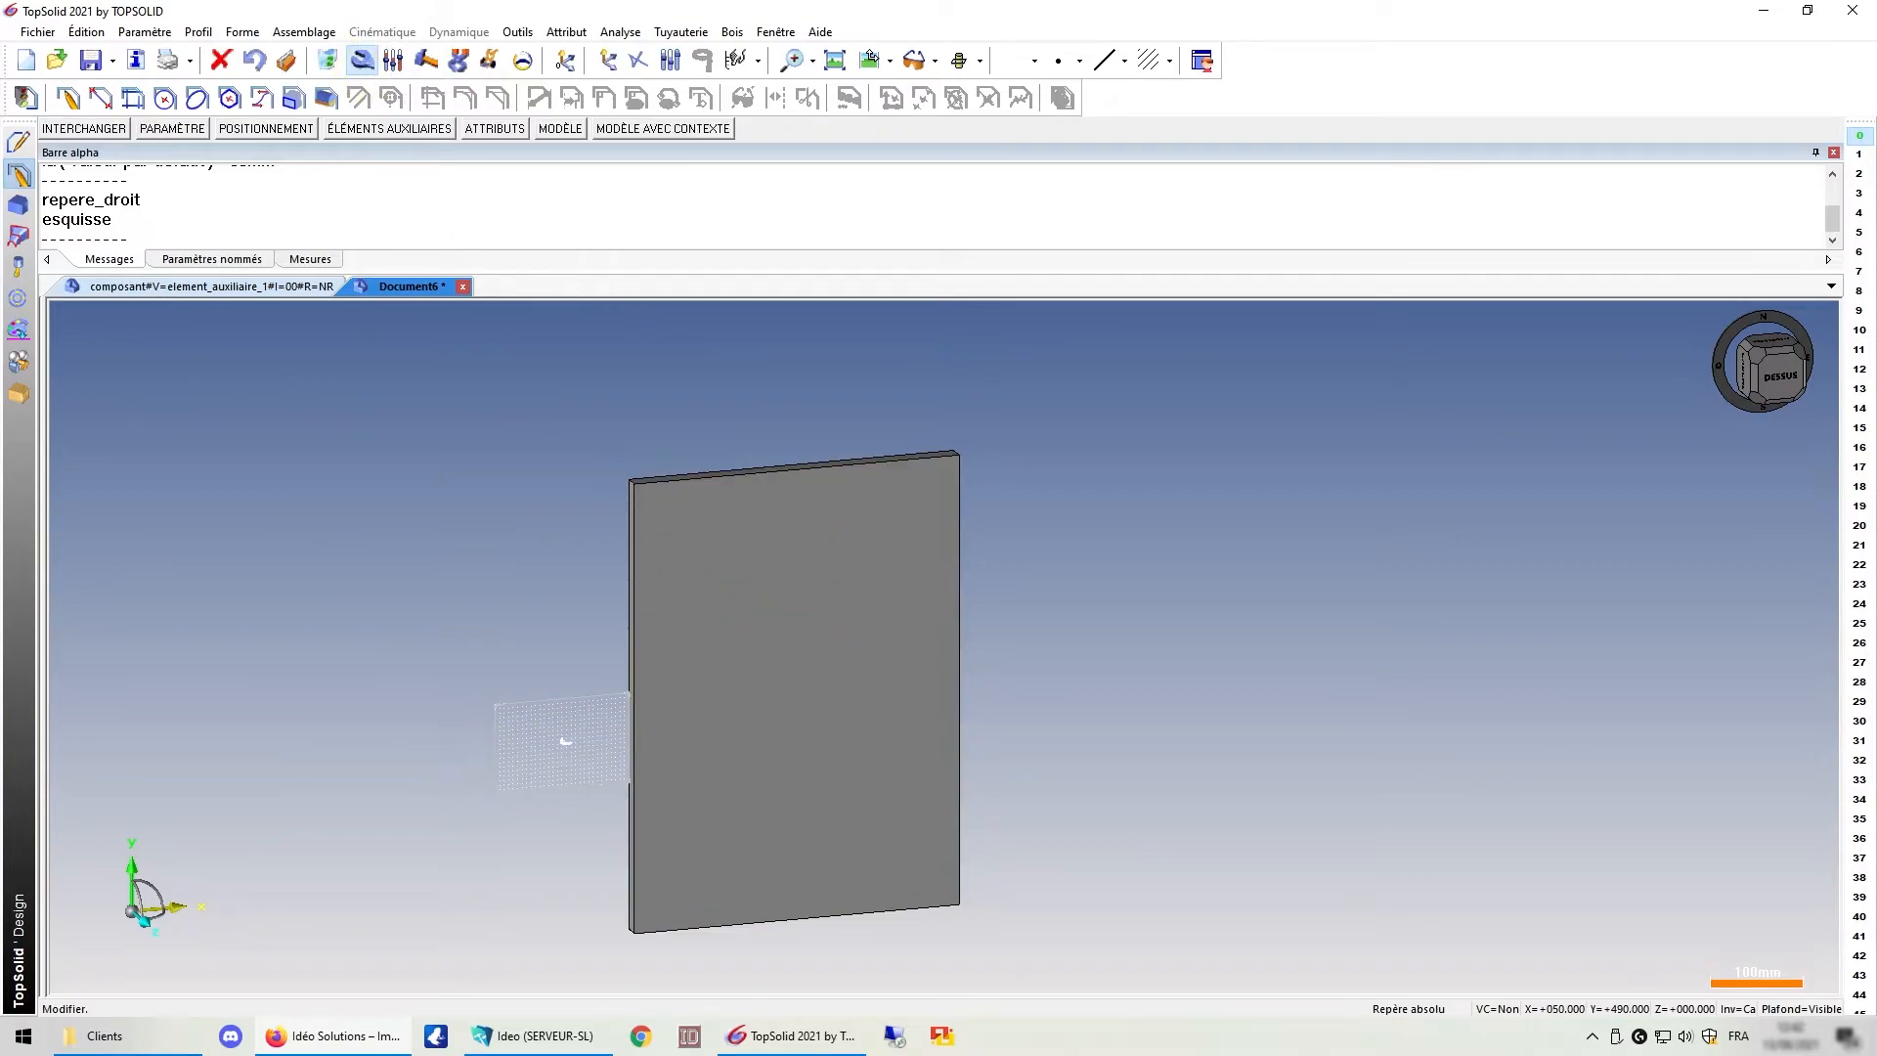
{"action": "left_click", "coordinate": [391, 129]}
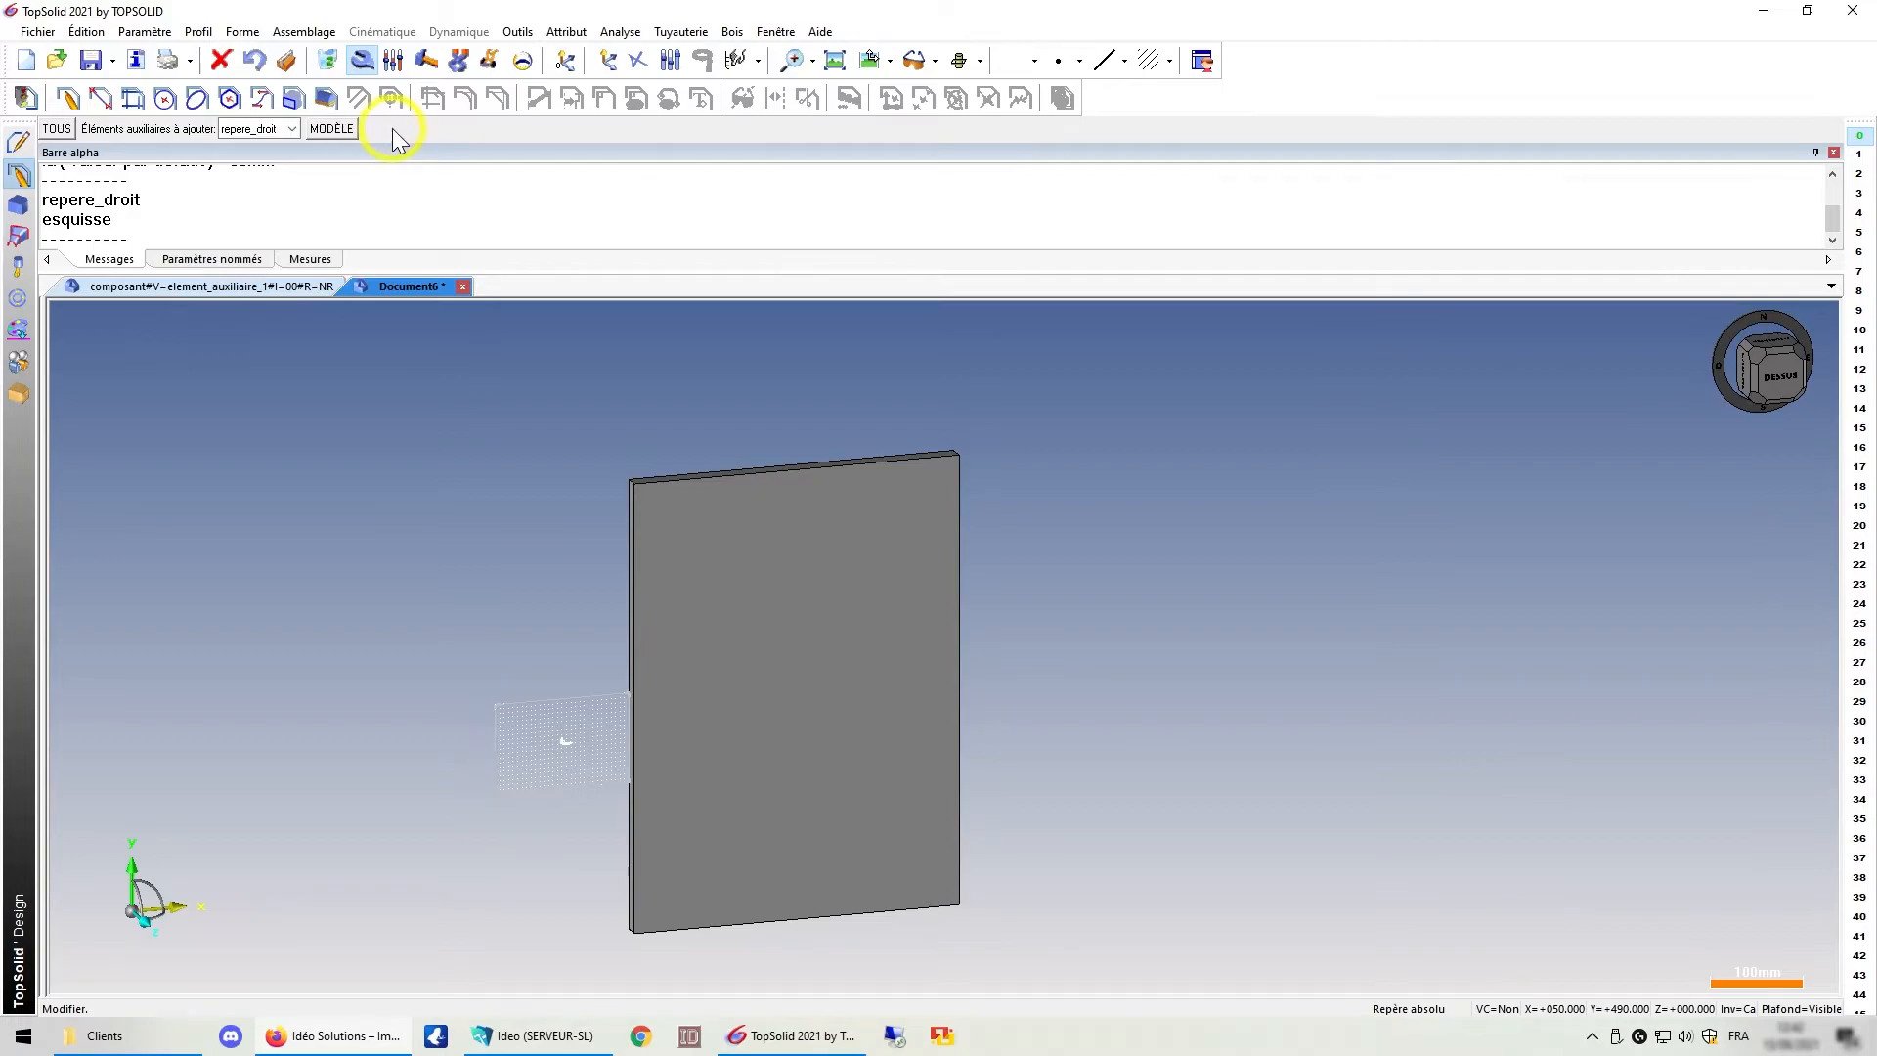
{"action": "left_click", "coordinate": [285, 137]}
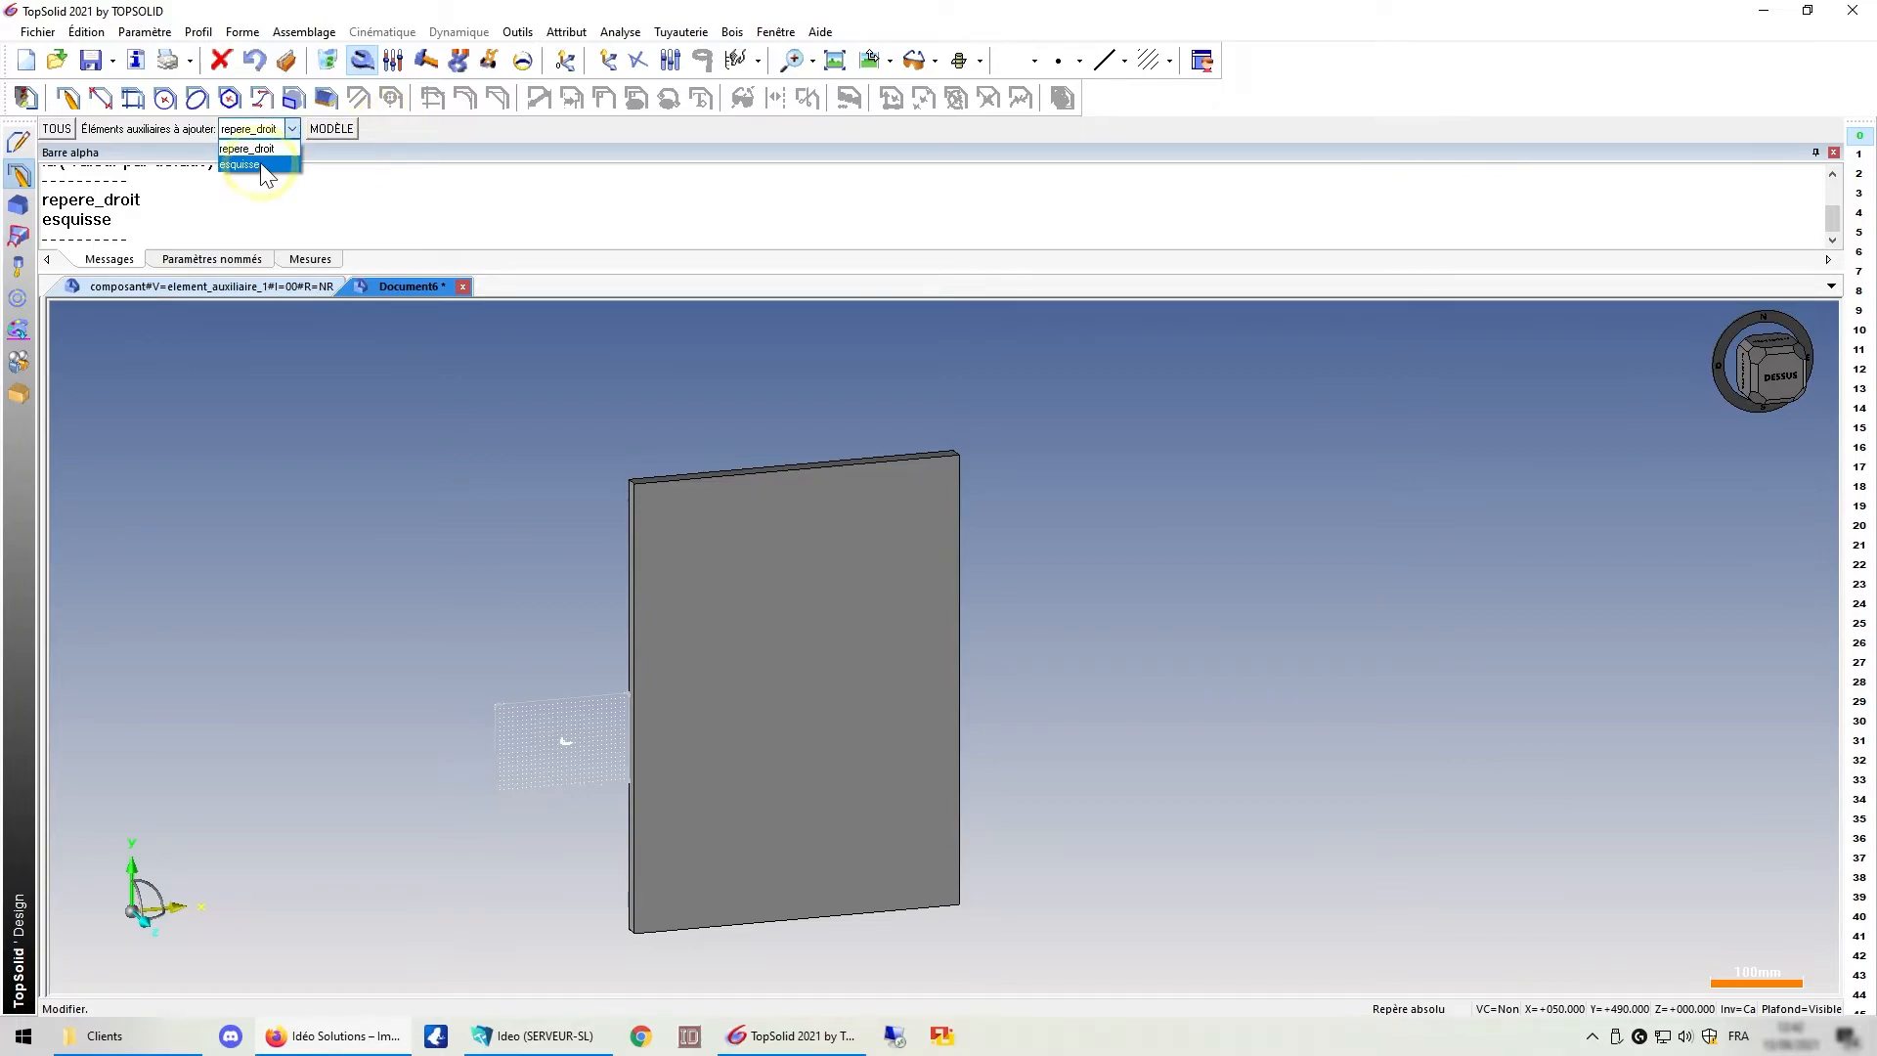
{"action": "left_click", "coordinate": [57, 129]}
{"action": "left_click", "coordinate": [57, 129]}
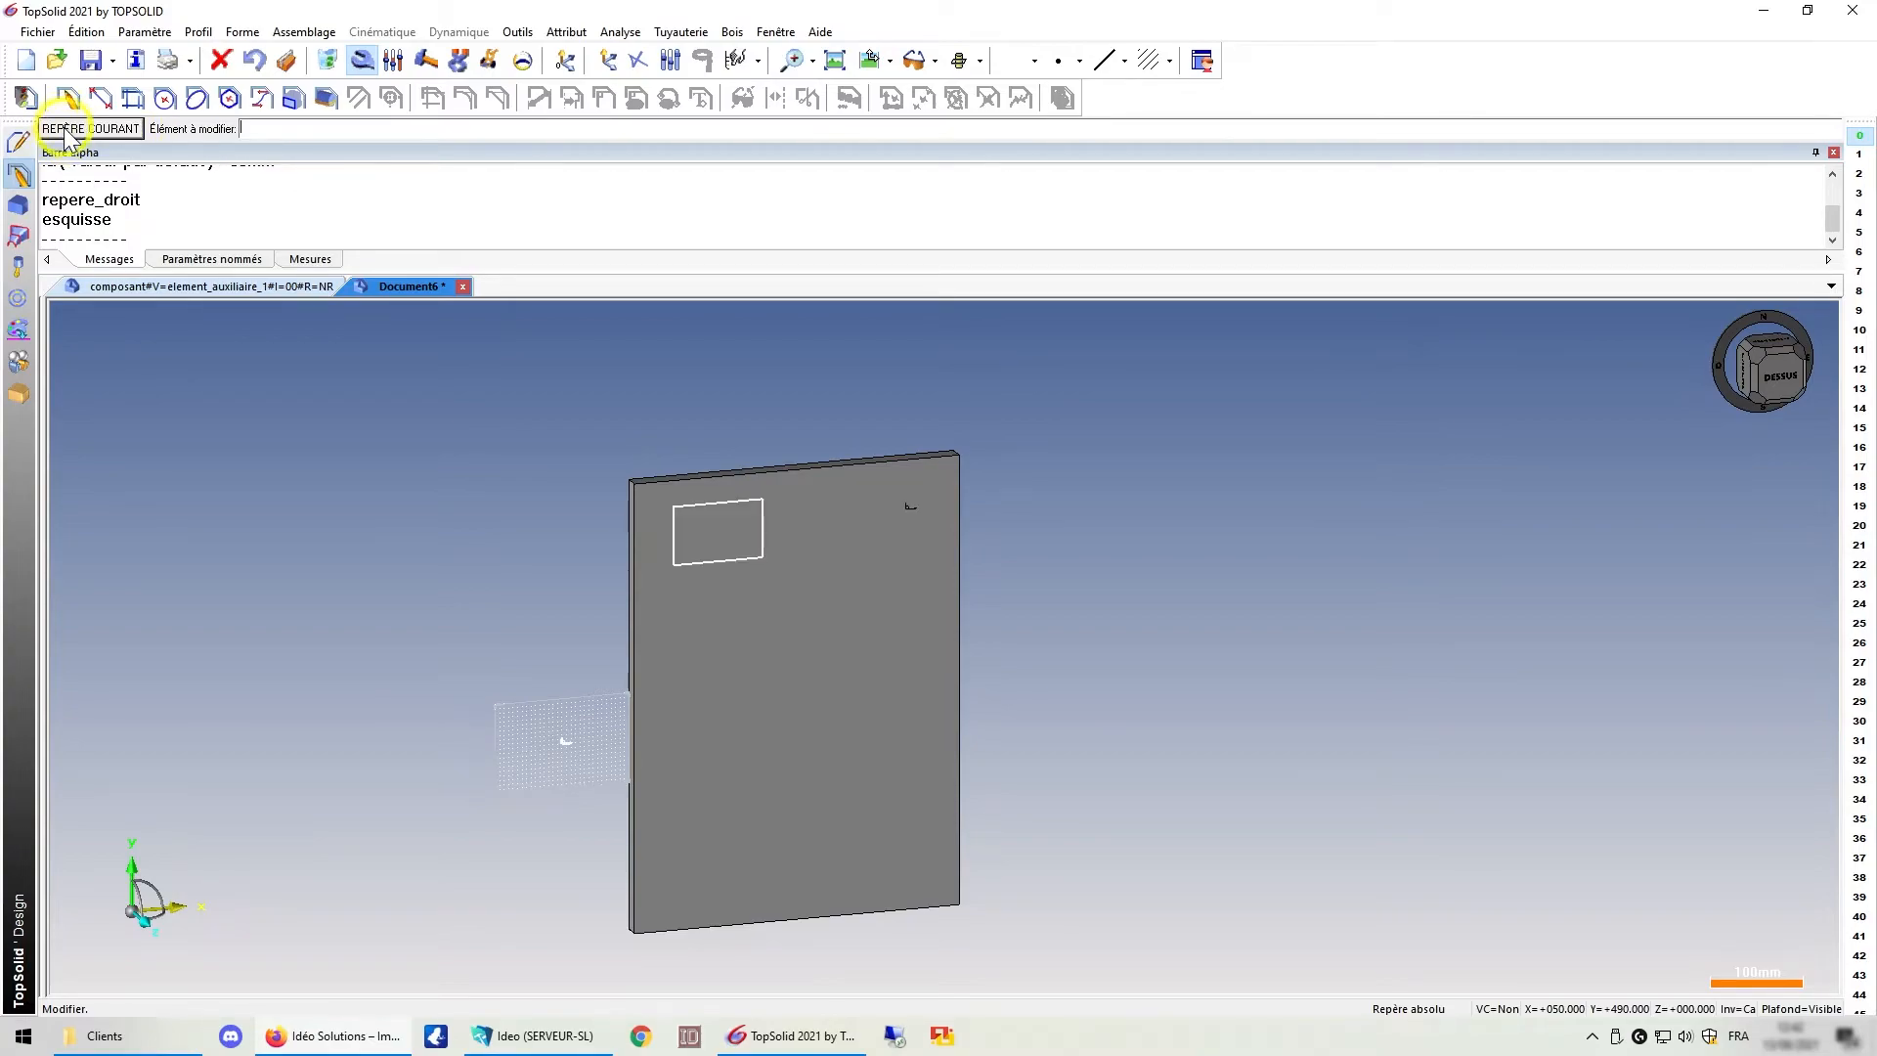
- Examine the sketch and frame dimensions in the component document and list the parameters that drive them
{"action": "scroll", "coordinate": [1075, 499], "scroll_direction": "up", "scroll_amount": 3}
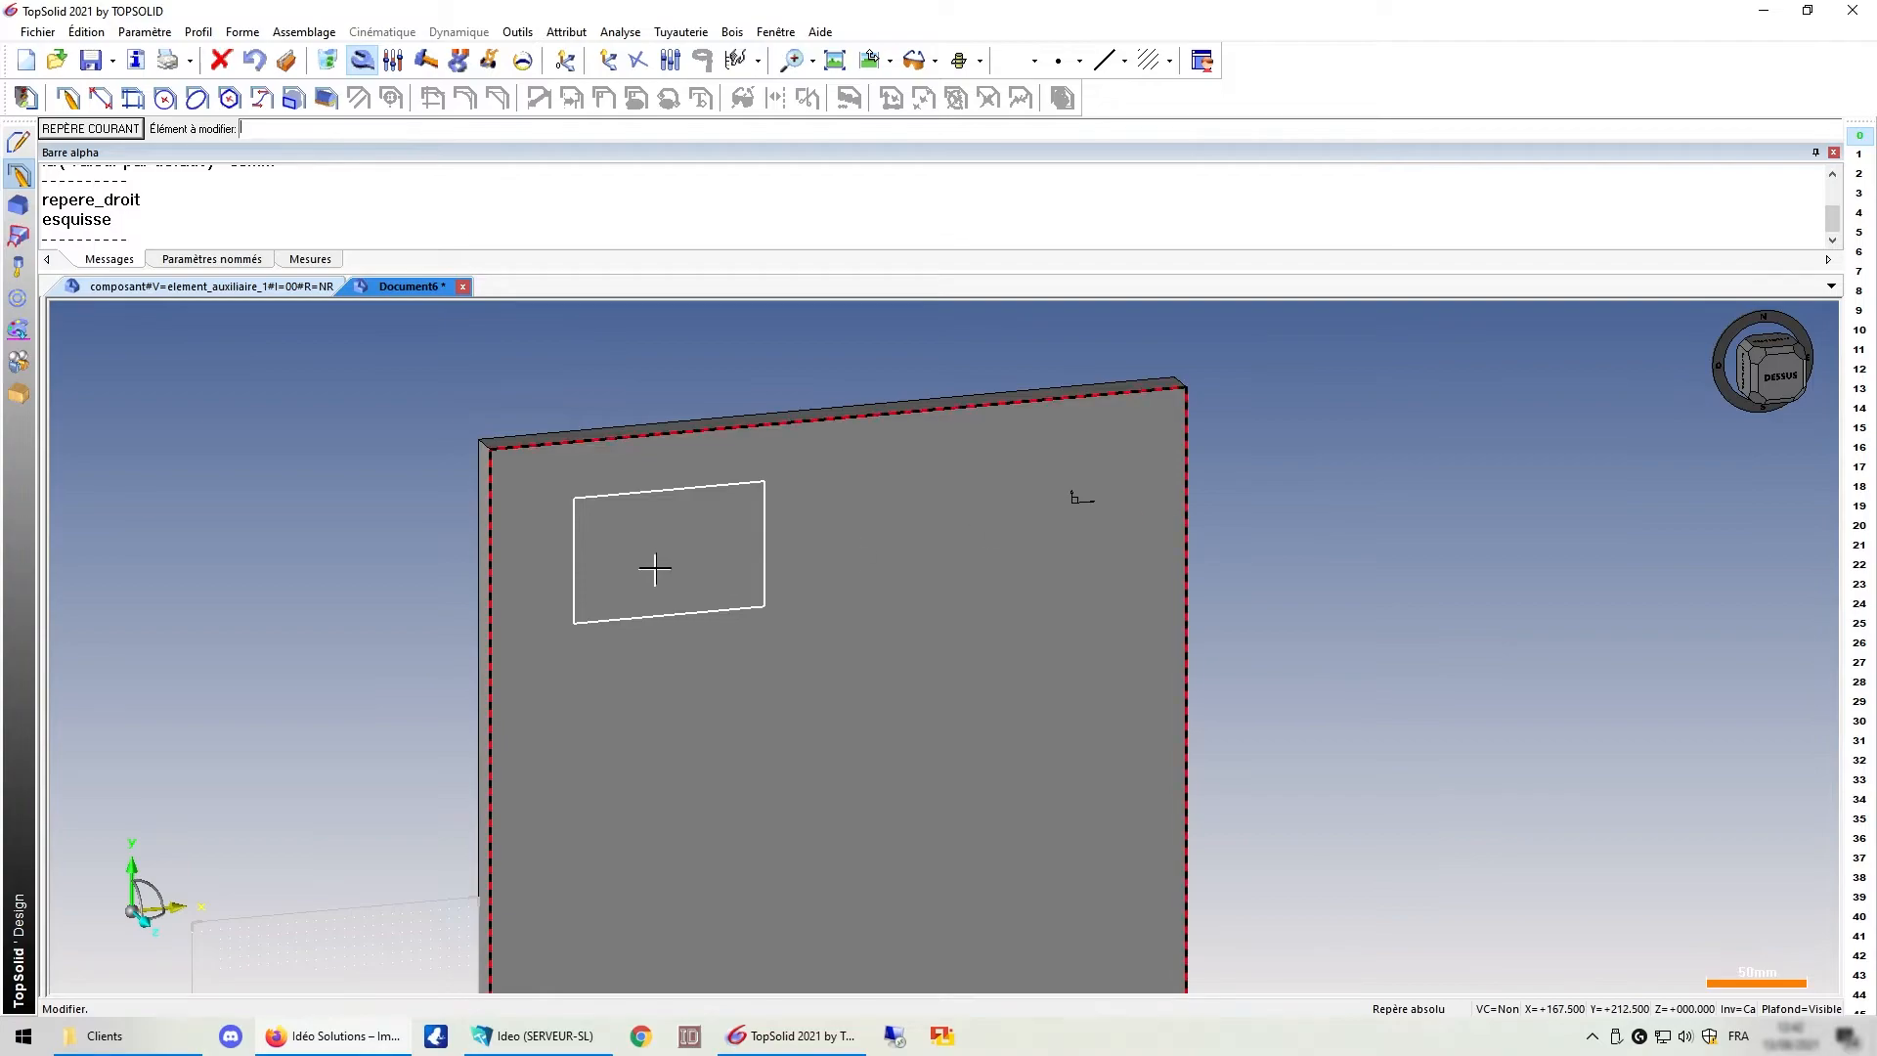
{"action": "left_click", "coordinate": [278, 287]}
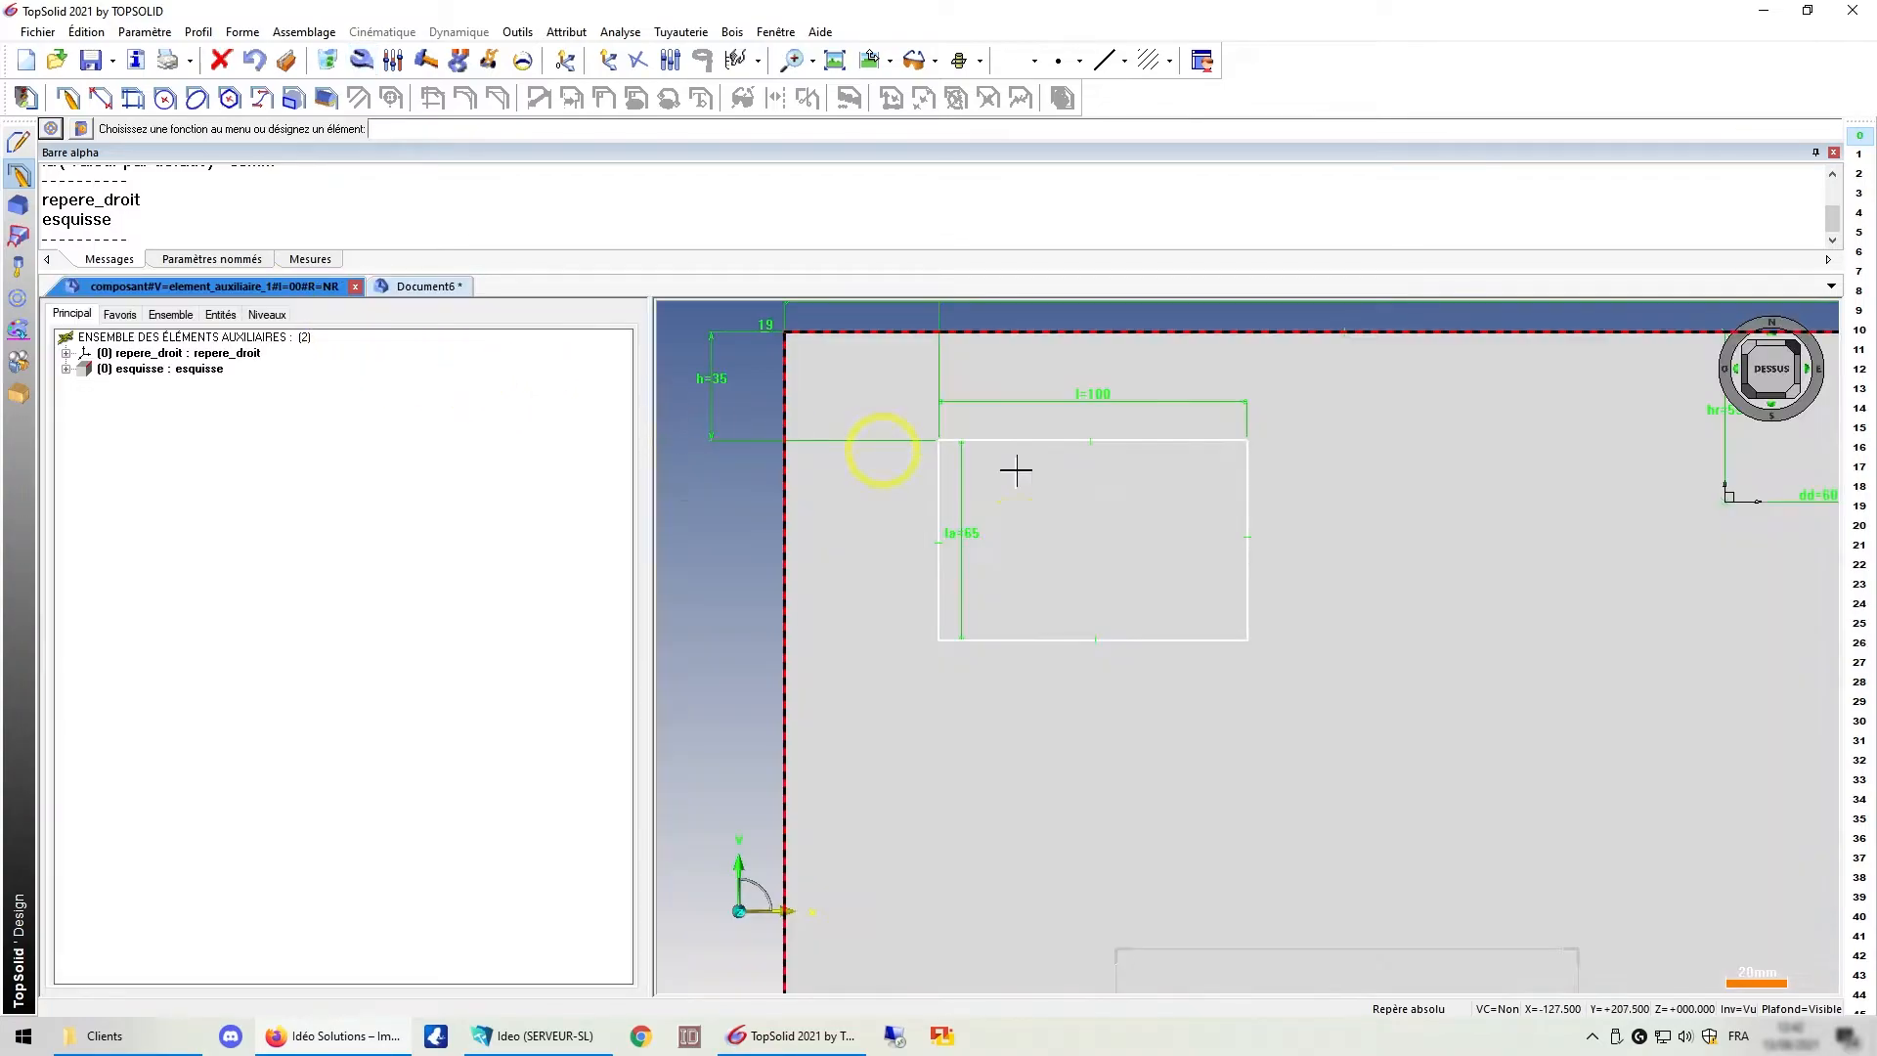
{"action": "scroll", "coordinate": [1014, 470], "scroll_direction": "up", "scroll_amount": 1}
{"action": "scroll", "coordinate": [857, 597], "scroll_direction": "down", "scroll_amount": 2}
{"action": "scroll", "coordinate": [860, 602], "scroll_direction": "down", "scroll_amount": 1}
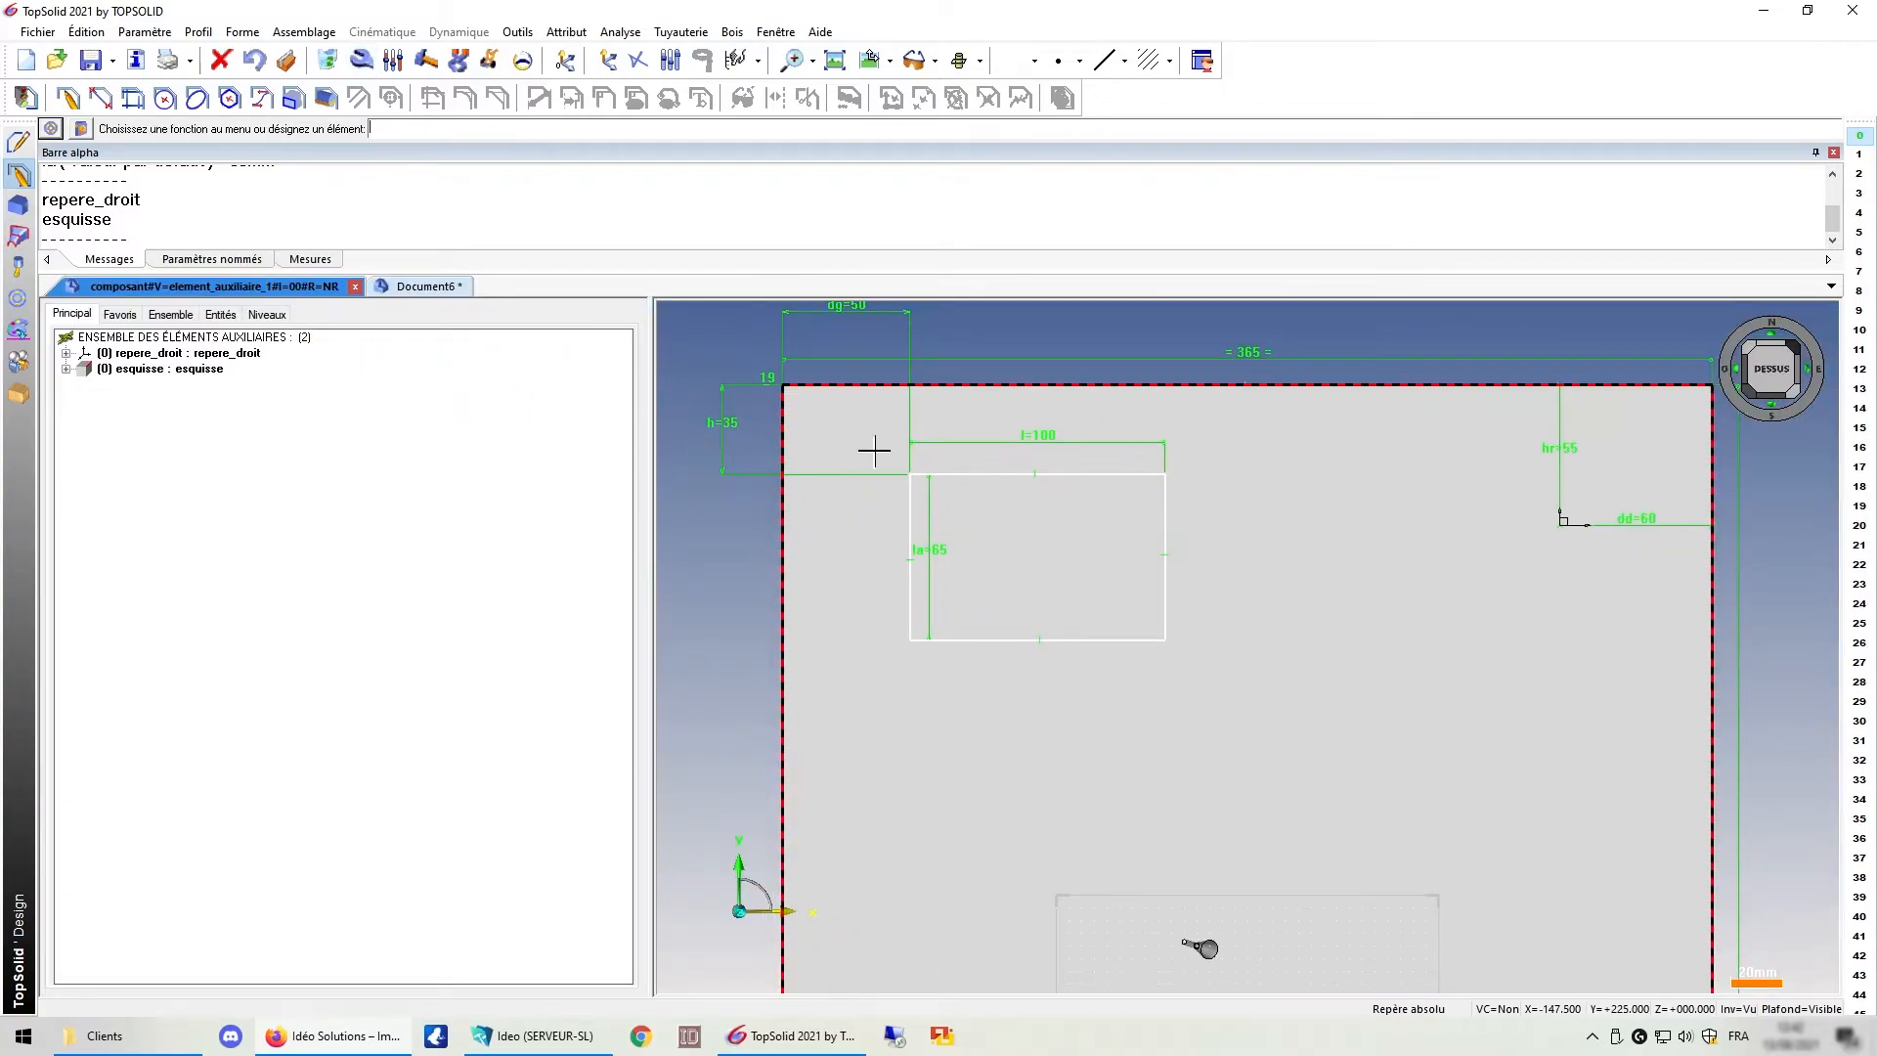
{"action": "left_click", "coordinate": [220, 315]}
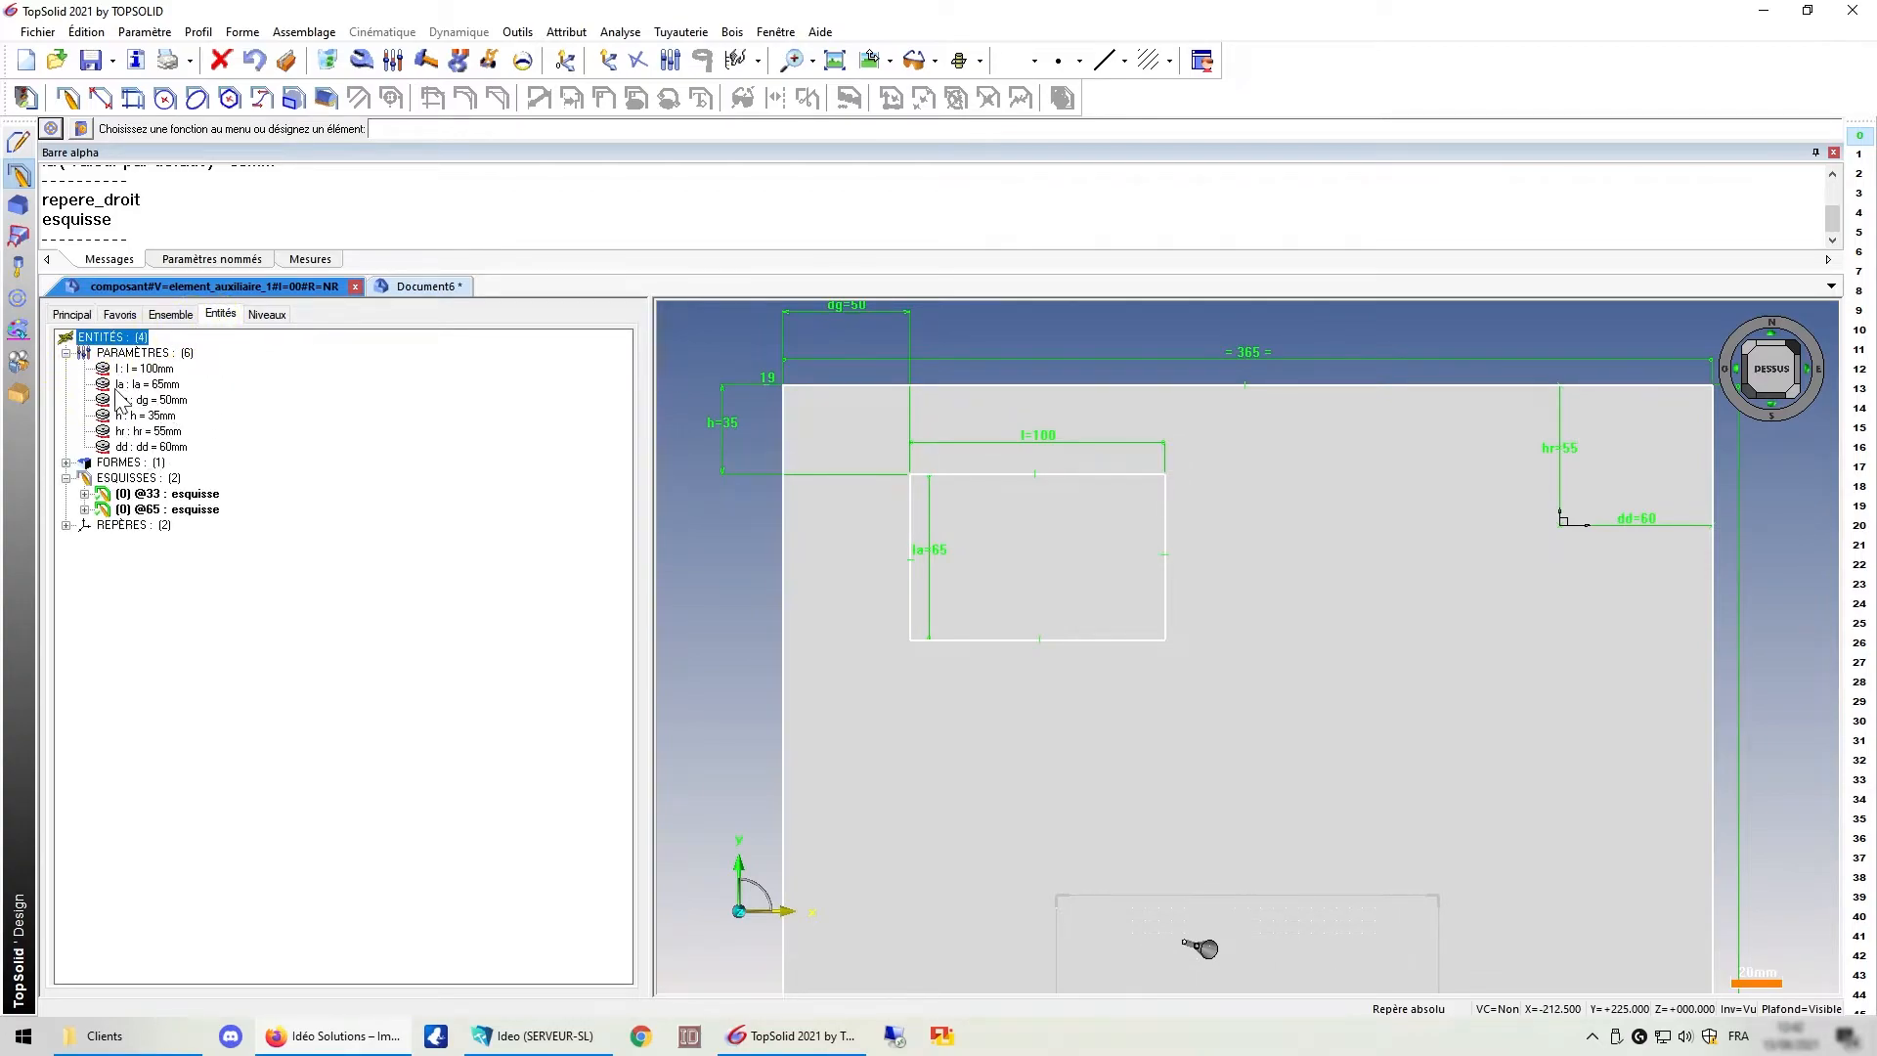
- In Document6, expand the included component's auxiliary elements and drivers, and set driver l to 200 mm
{"action": "left_click", "coordinate": [422, 286]}
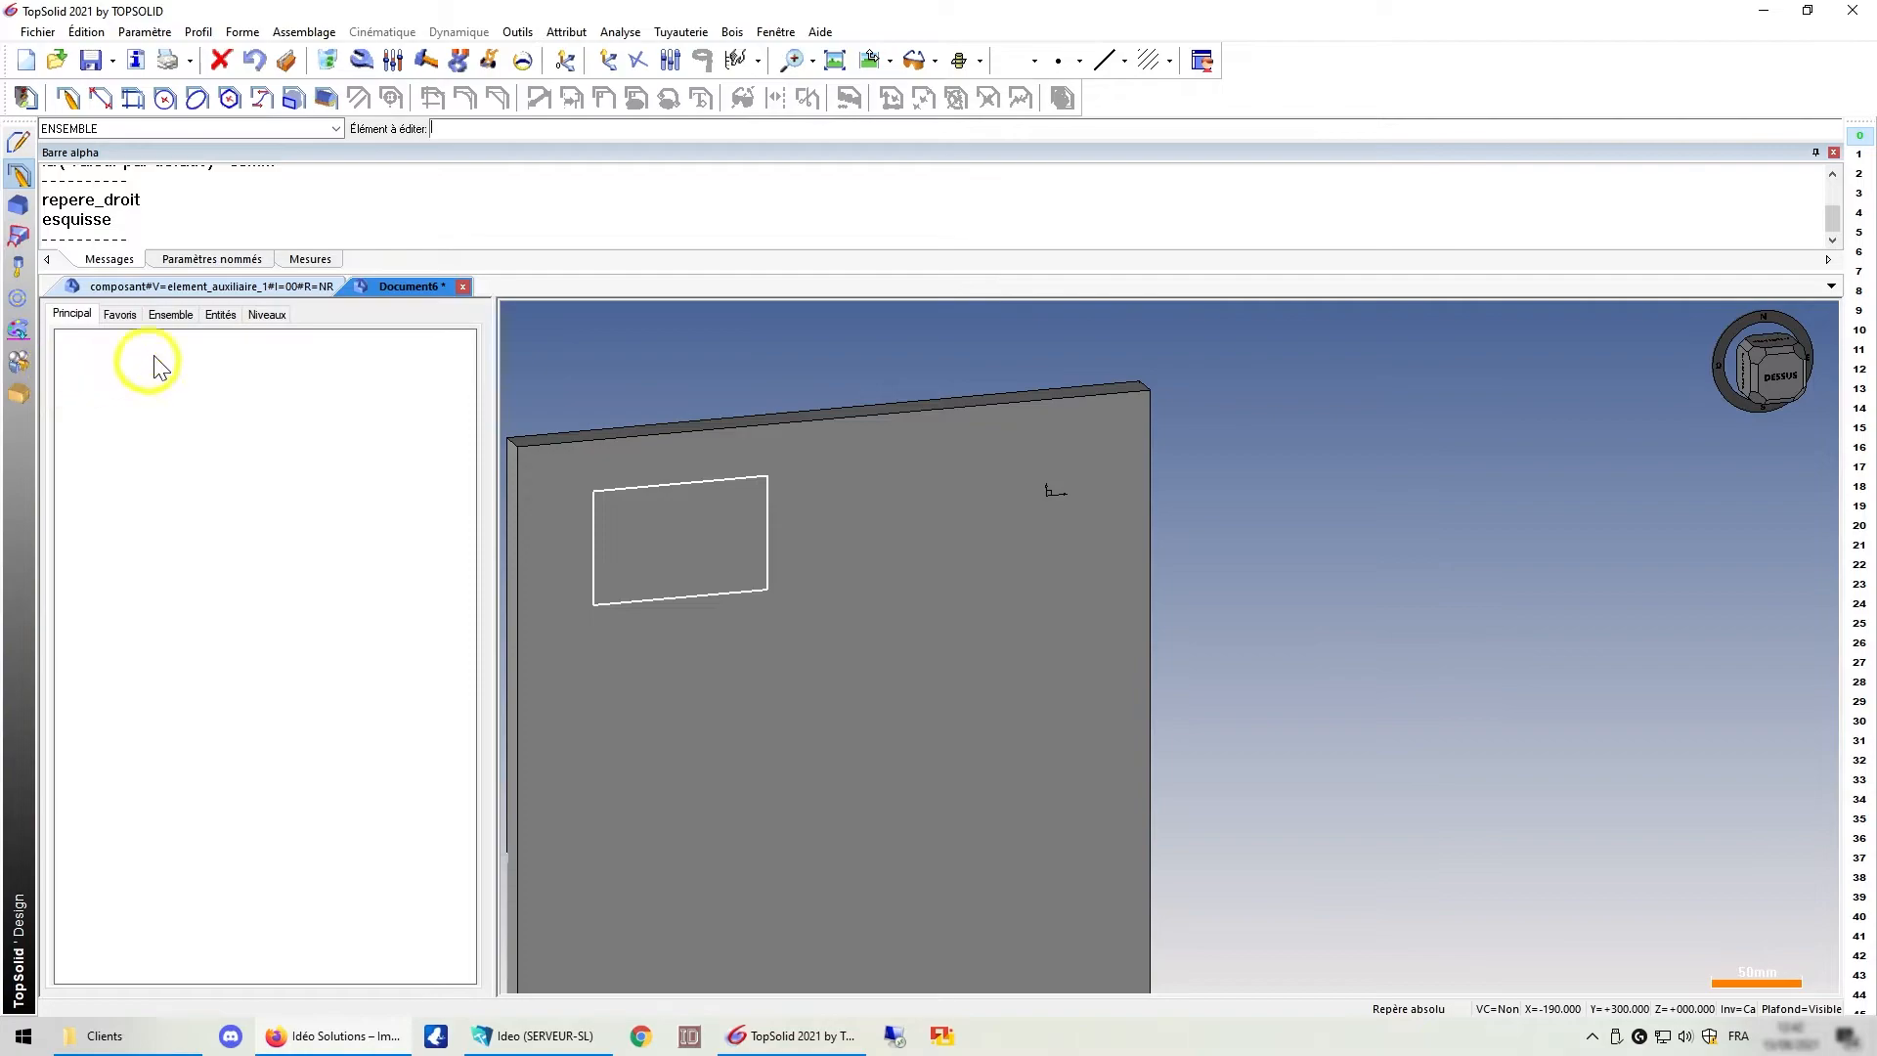
{"action": "left_click", "coordinate": [170, 315]}
{"action": "left_click", "coordinate": [65, 353]}
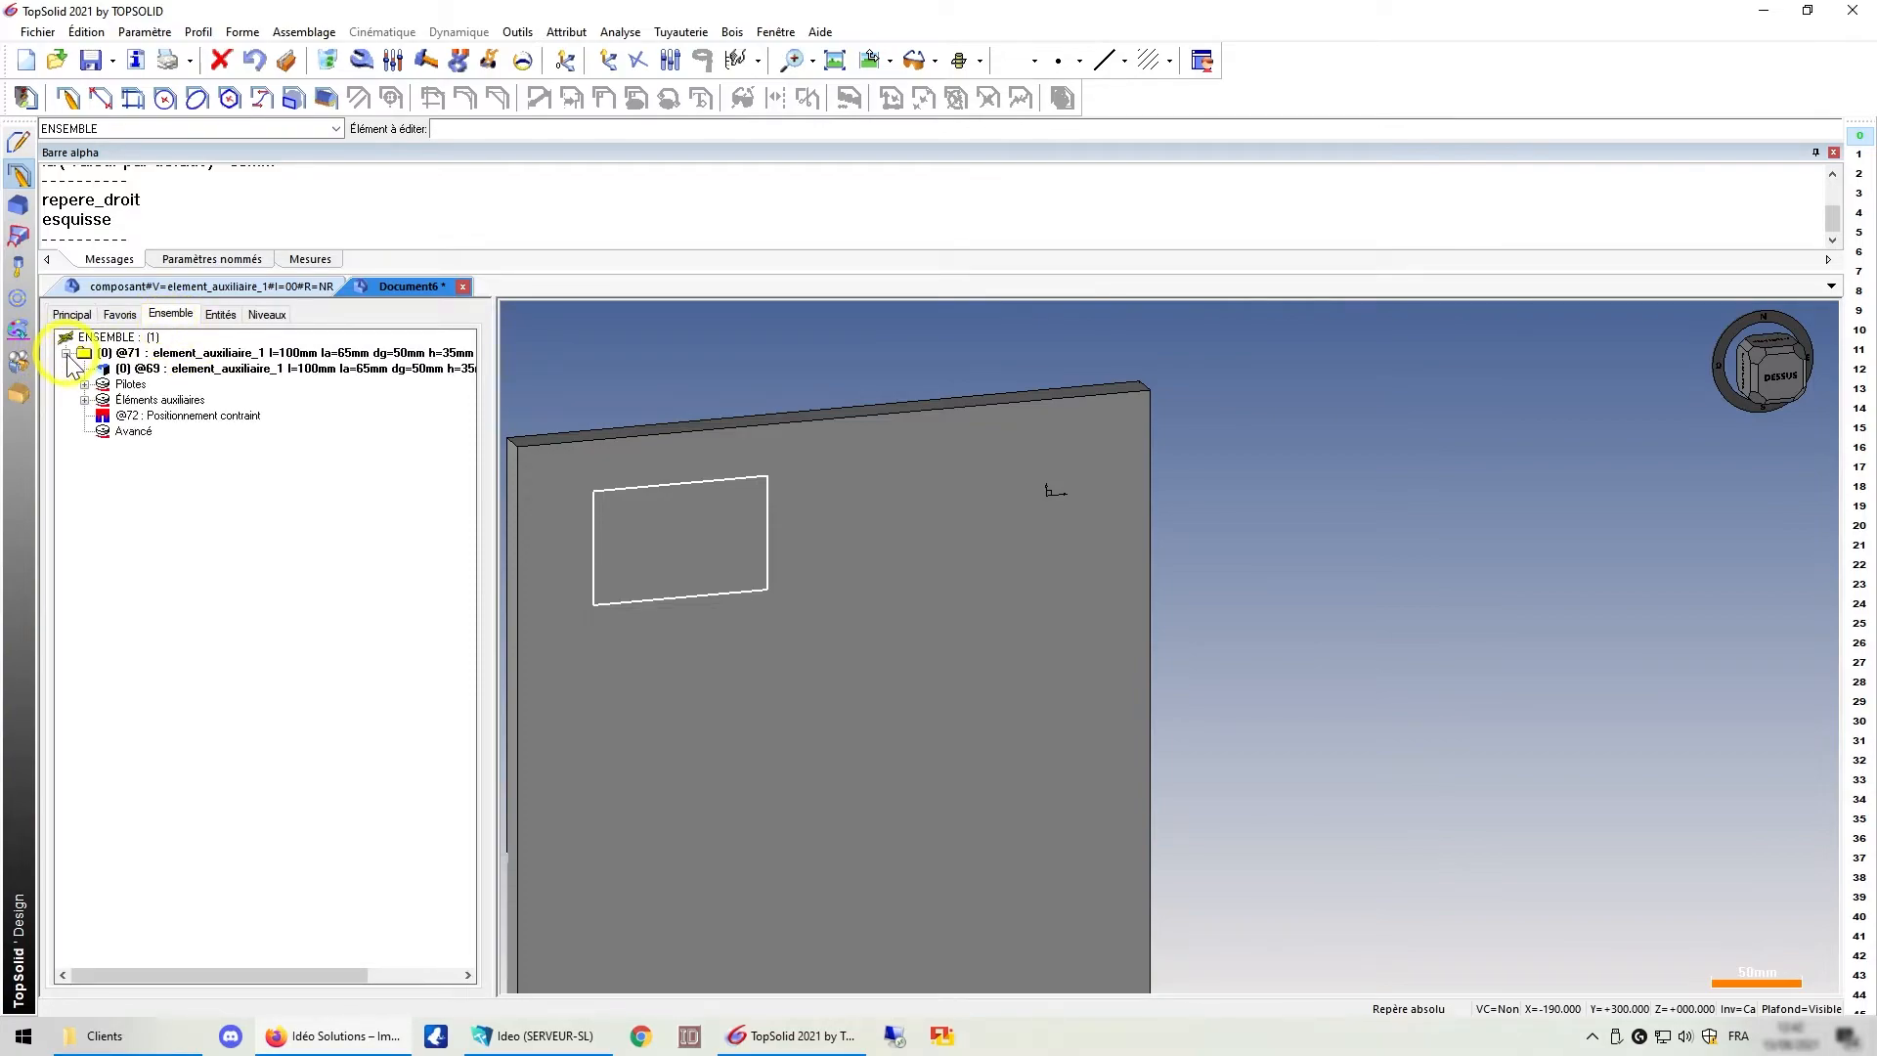
{"action": "left_click", "coordinate": [85, 400]}
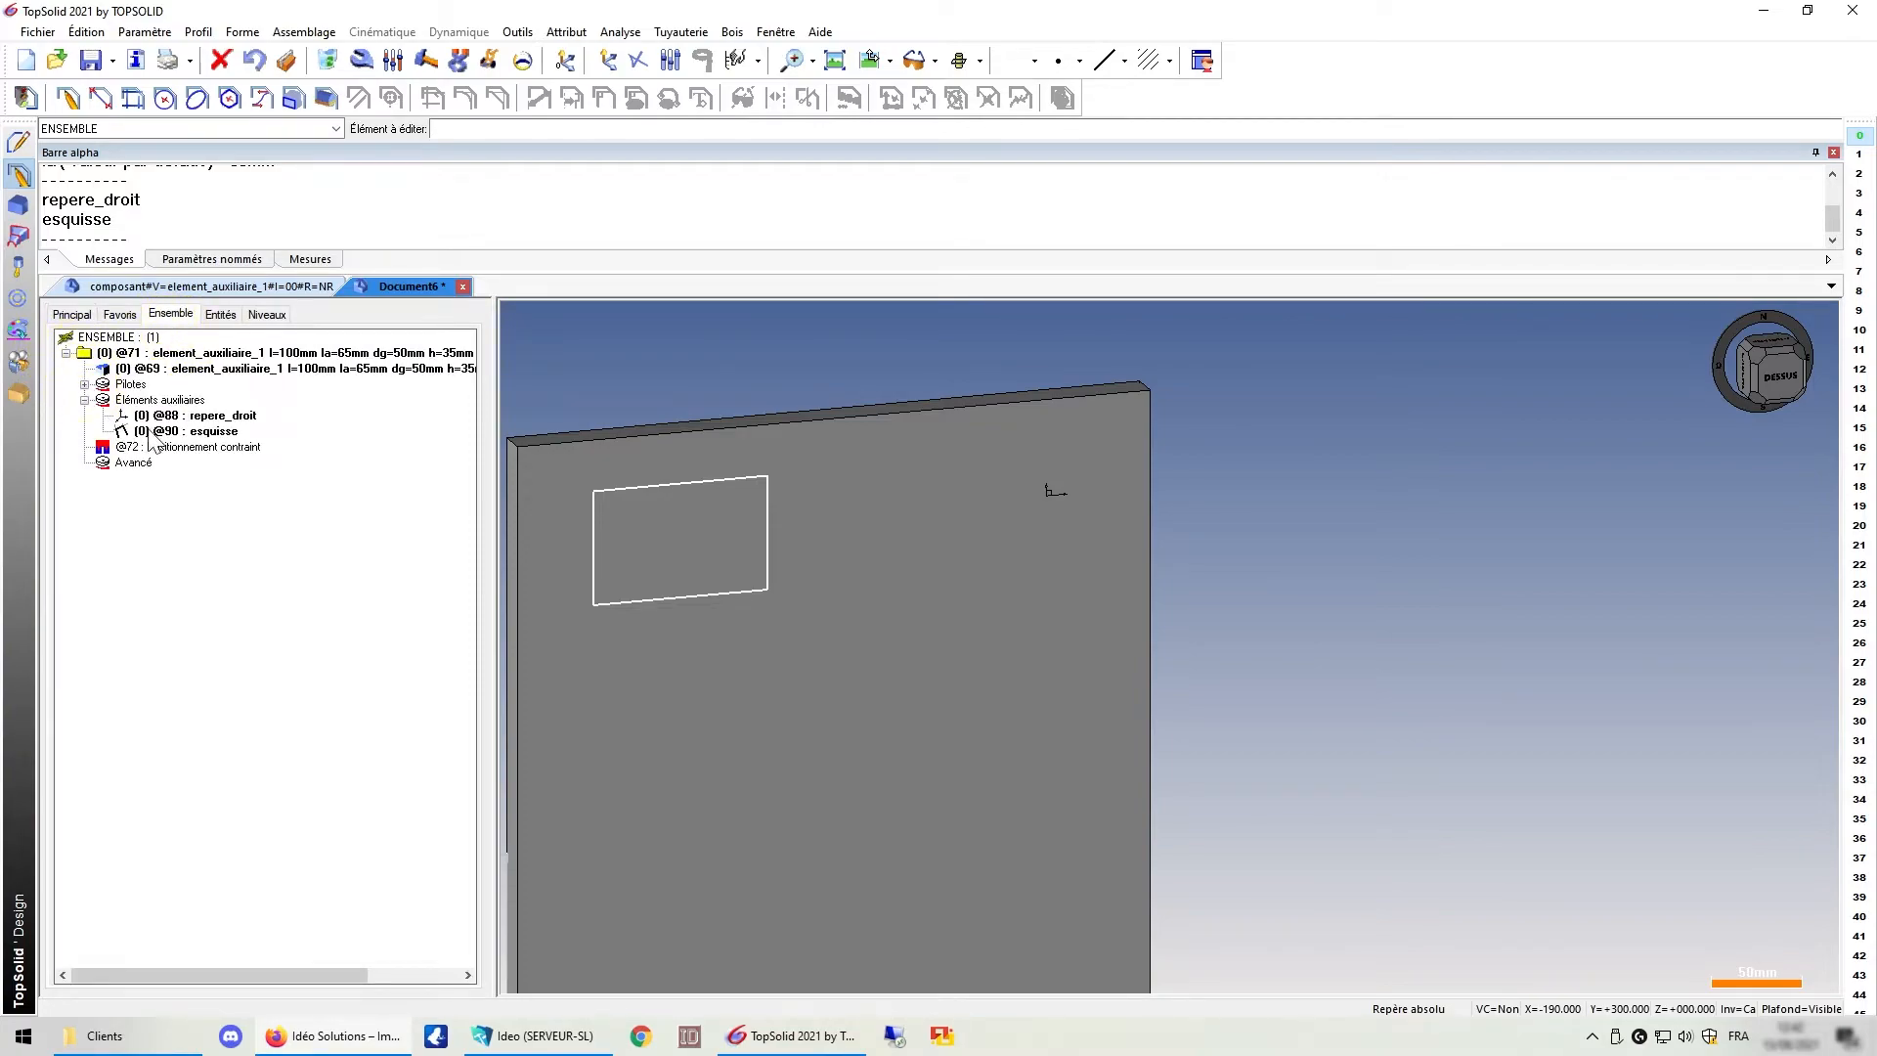
{"action": "left_click", "coordinate": [86, 385]}
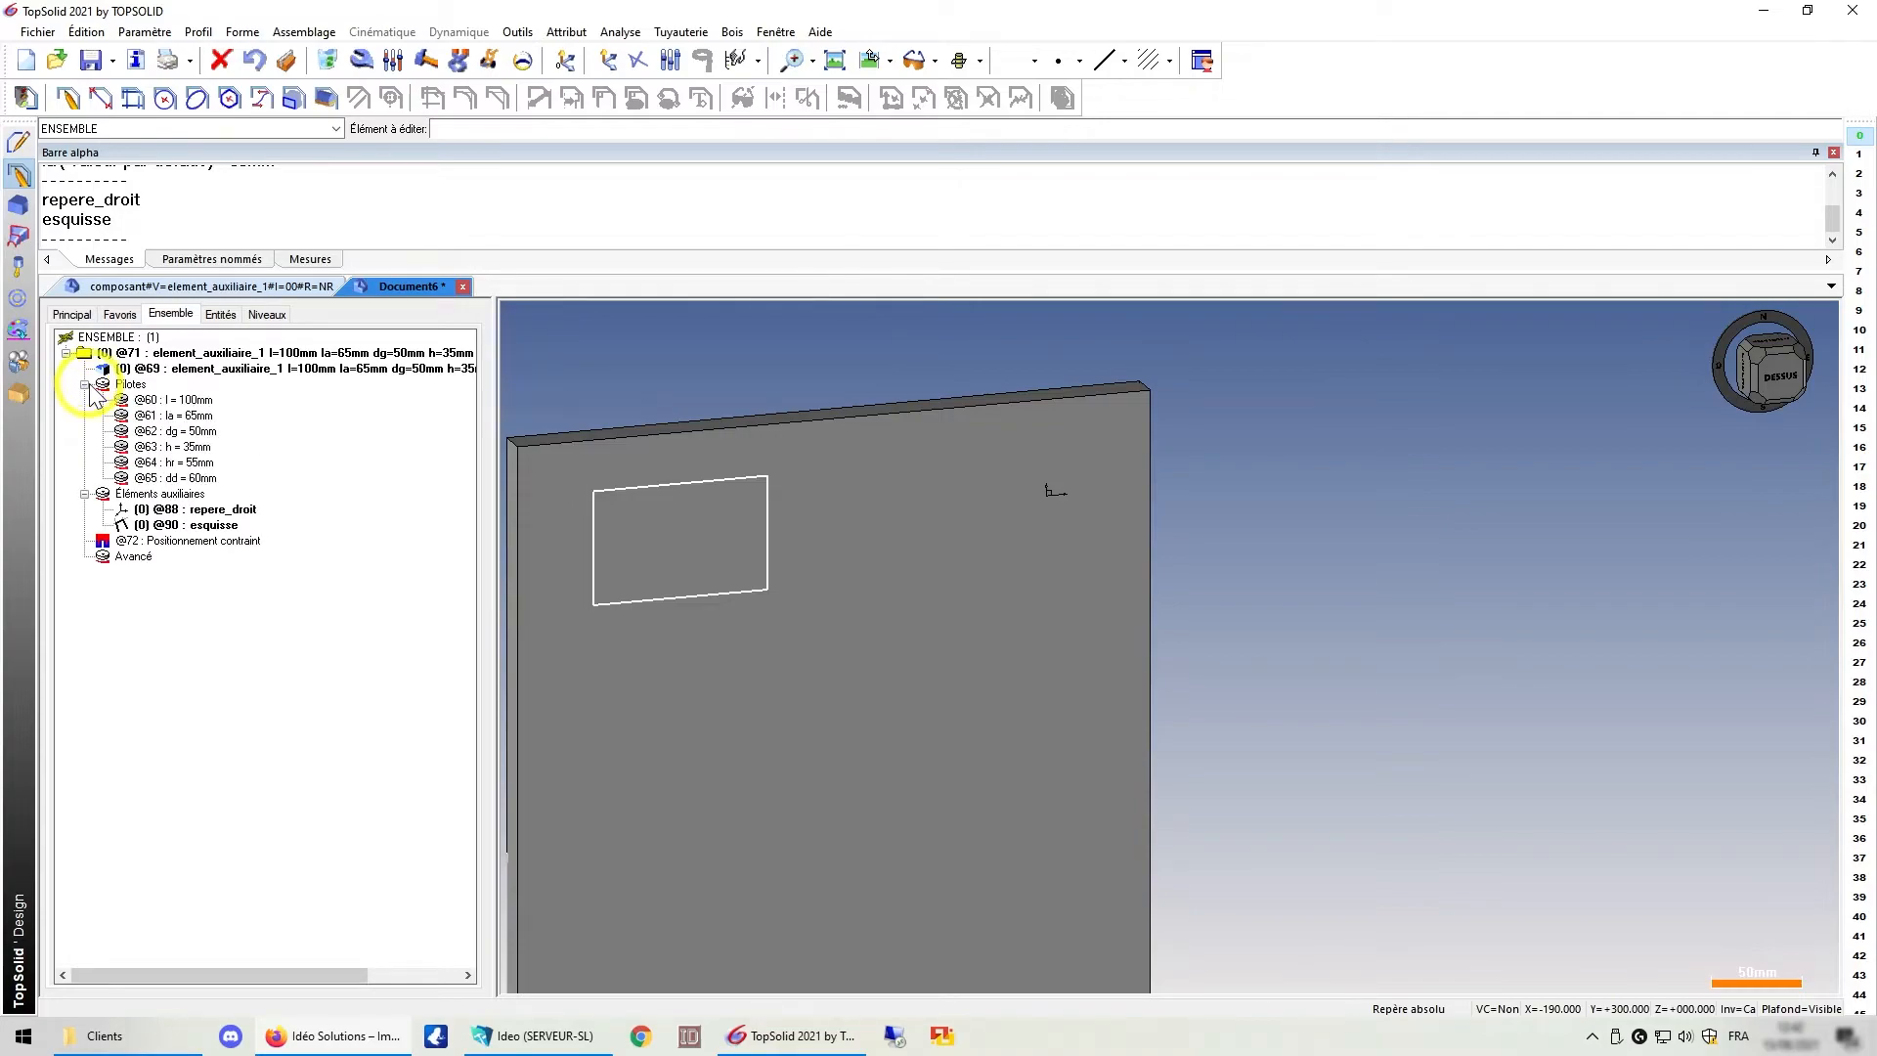
{"action": "double_click", "coordinate": [197, 401]}
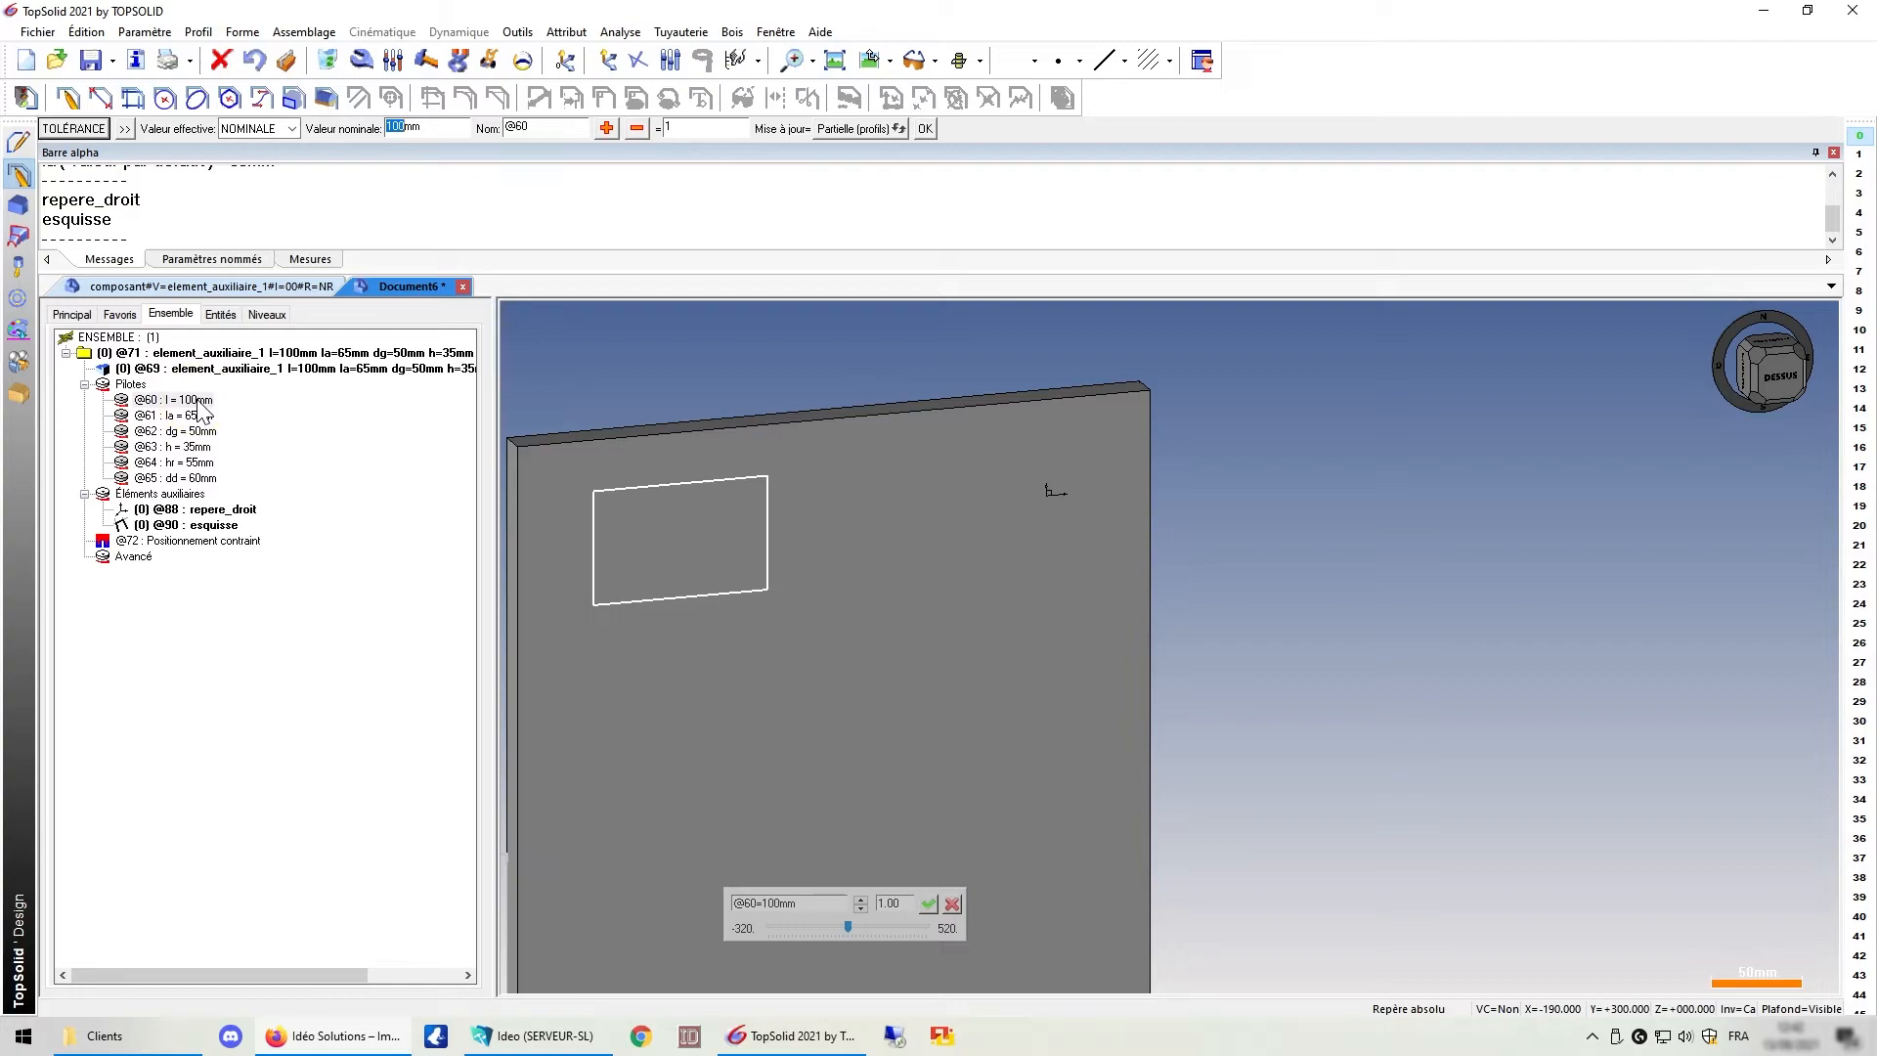
{"action": "type", "text": "200"}
{"action": "key", "text": "Return"}
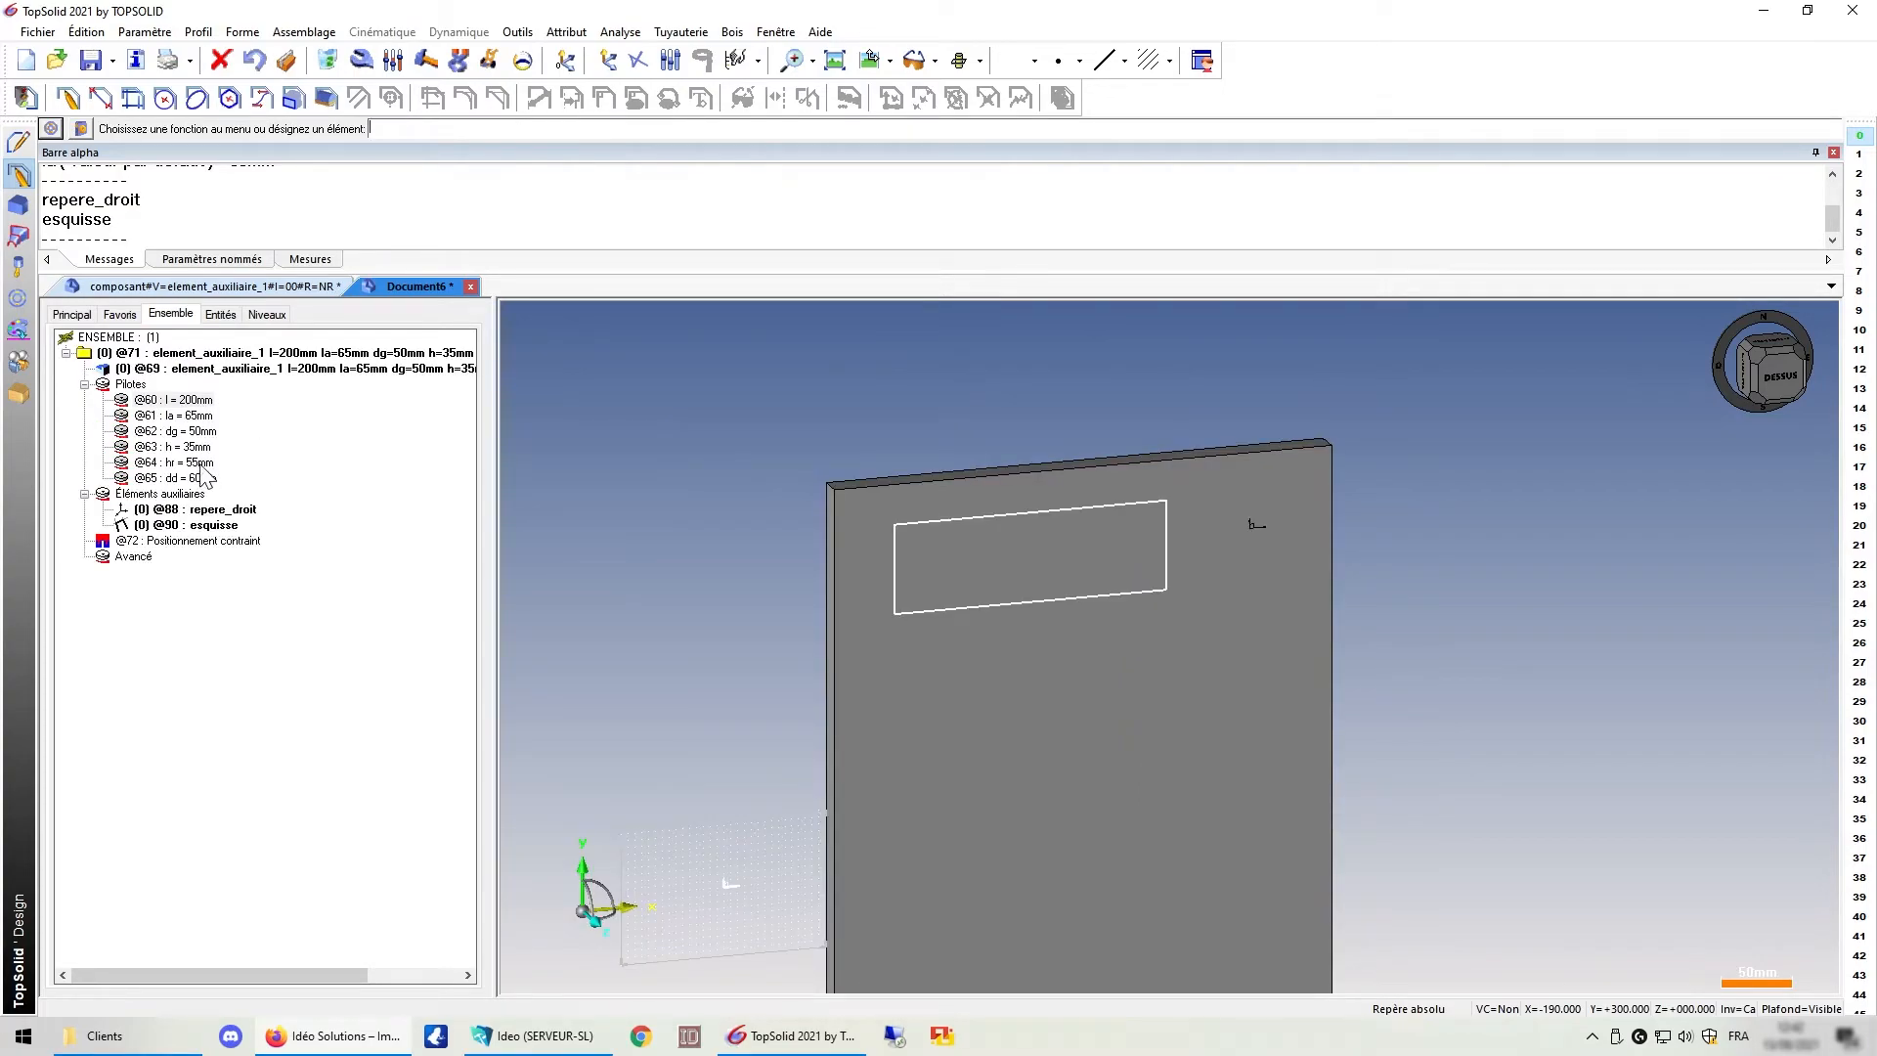
- Set the included component's driver hr to 80 mm and collapse its assembly tree branches
{"action": "double_click", "coordinate": [200, 465]}
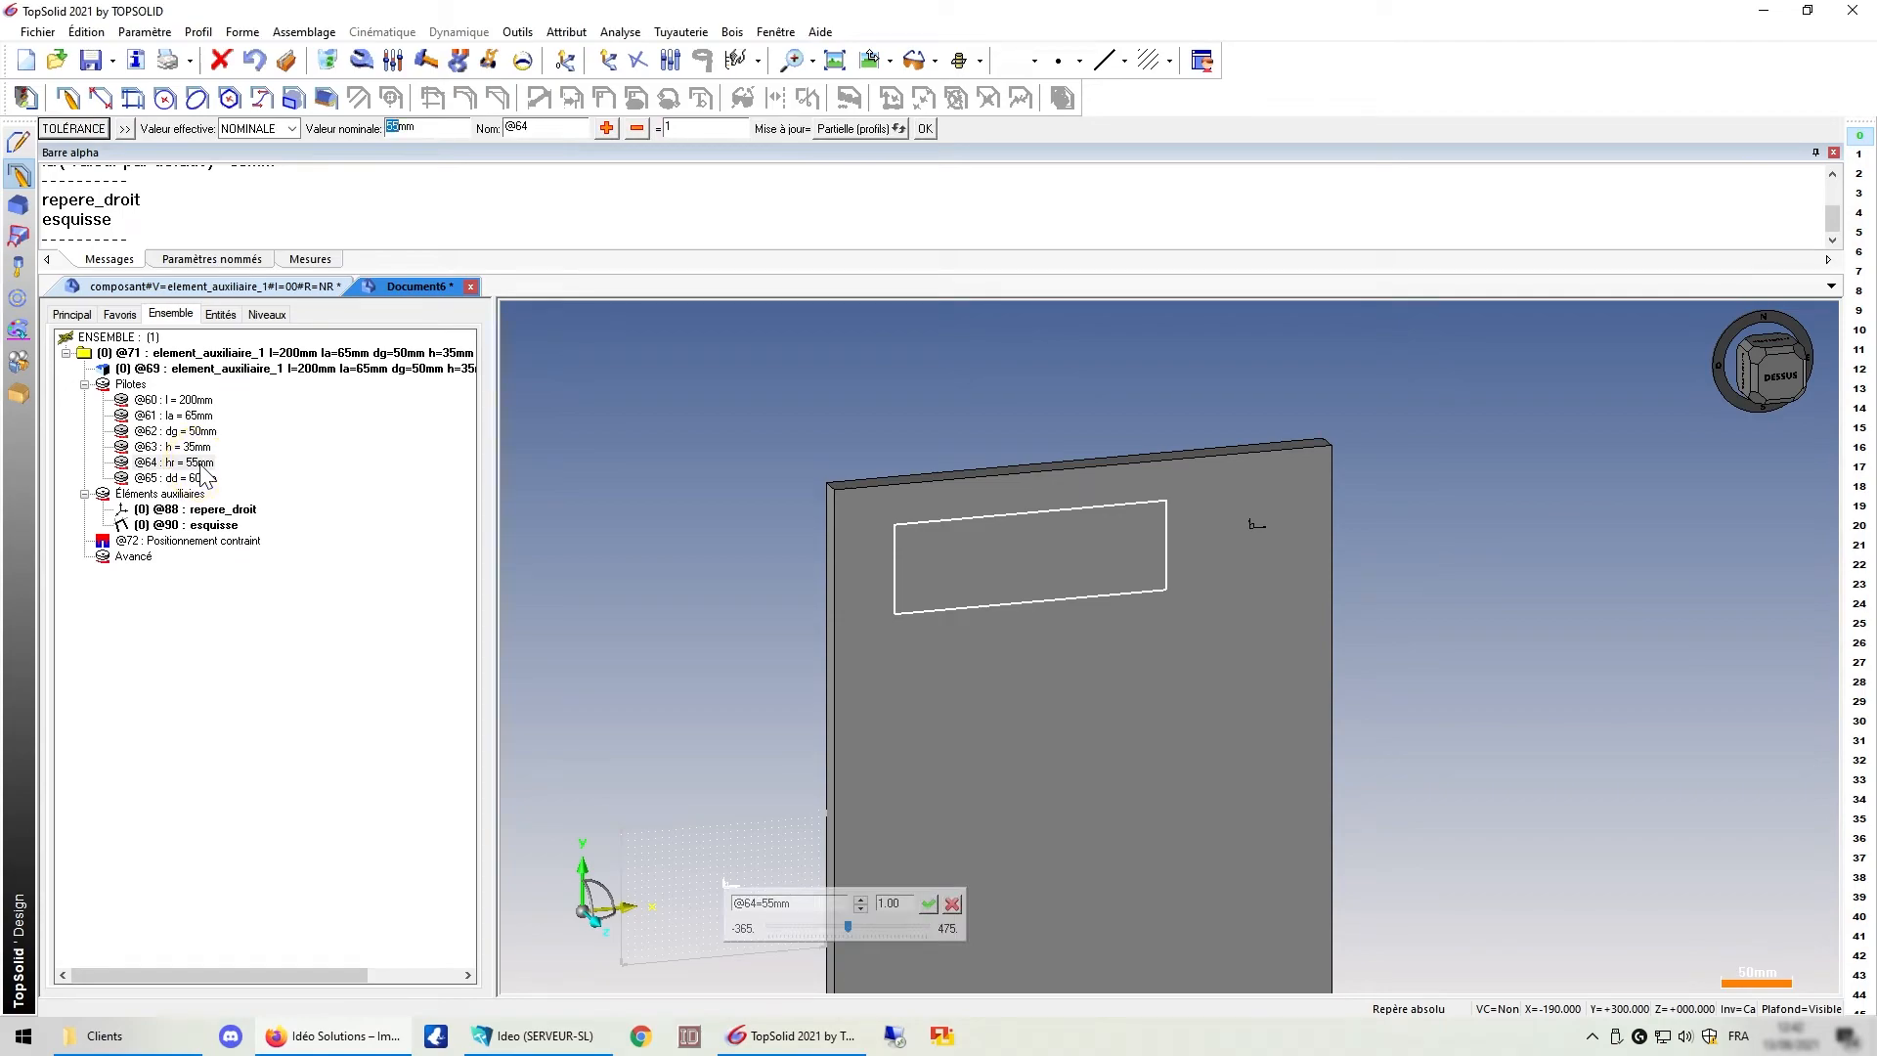
{"action": "type", "text": "80"}
{"action": "key", "text": "Return"}
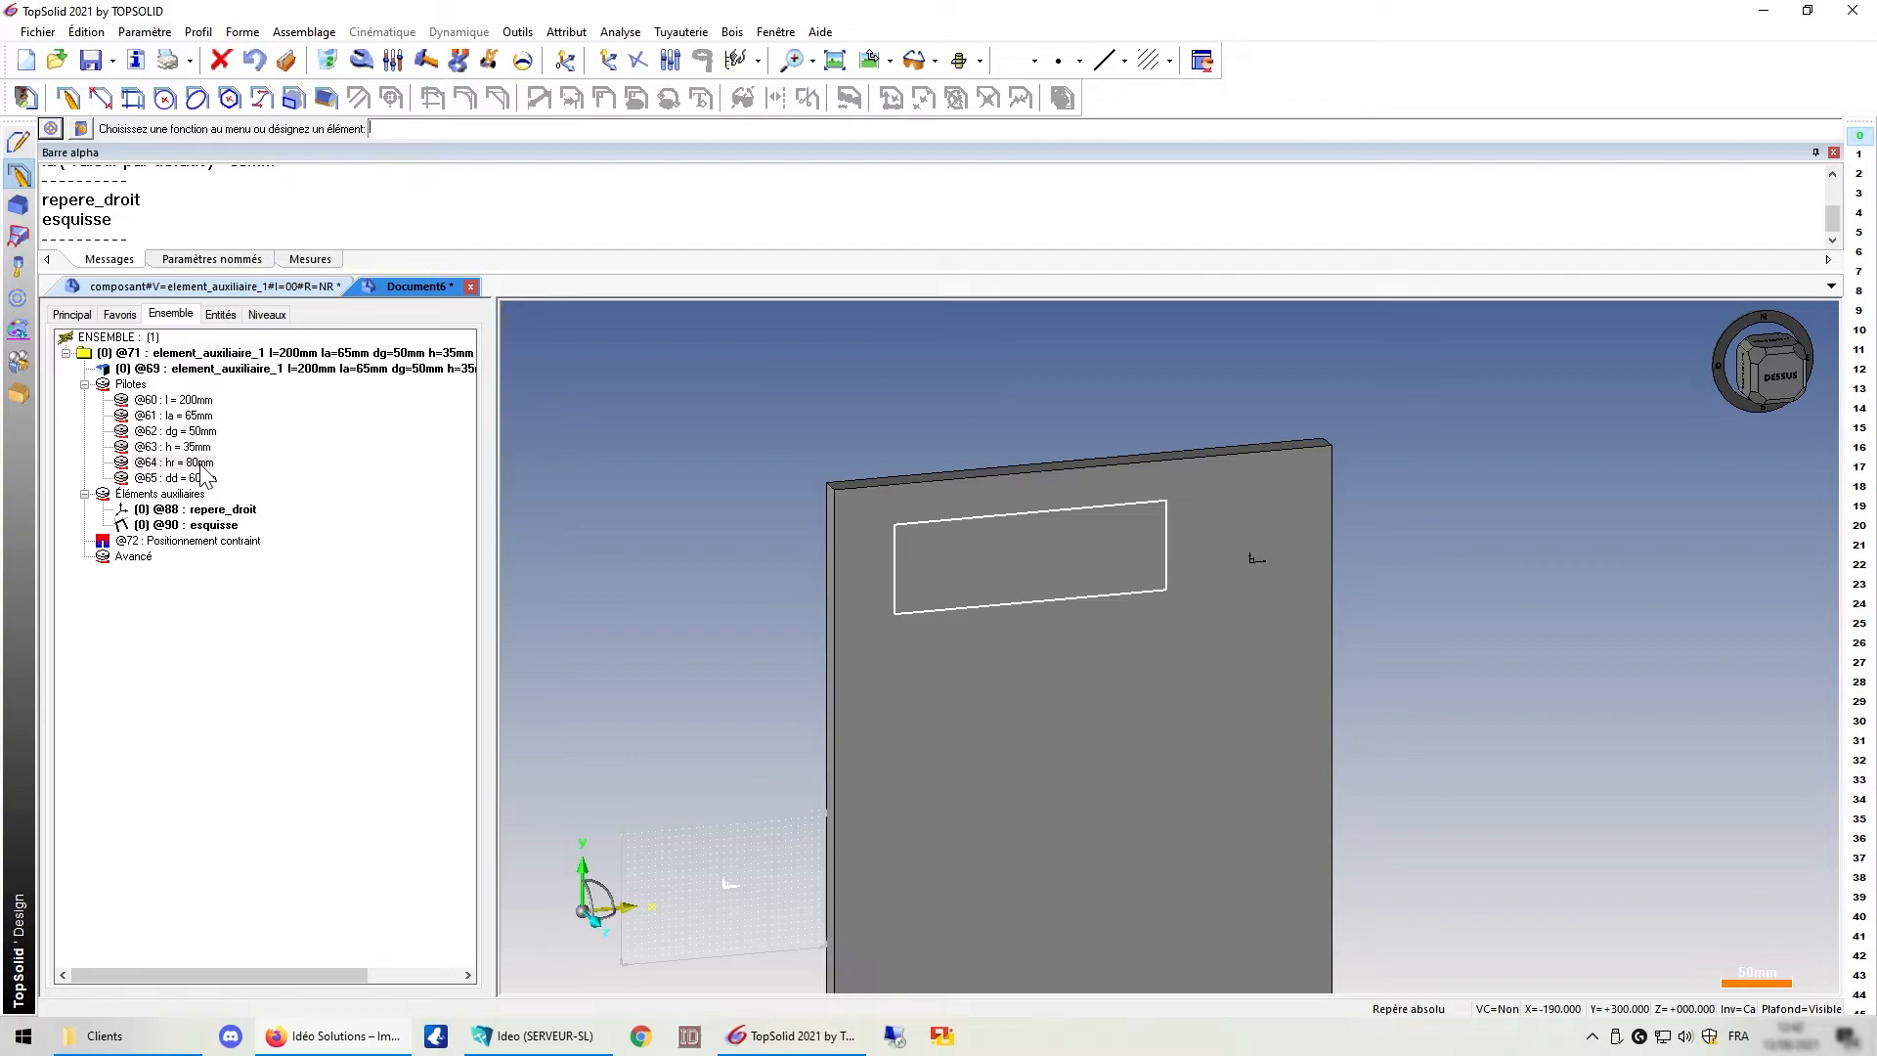
{"action": "left_click", "coordinate": [85, 384]}
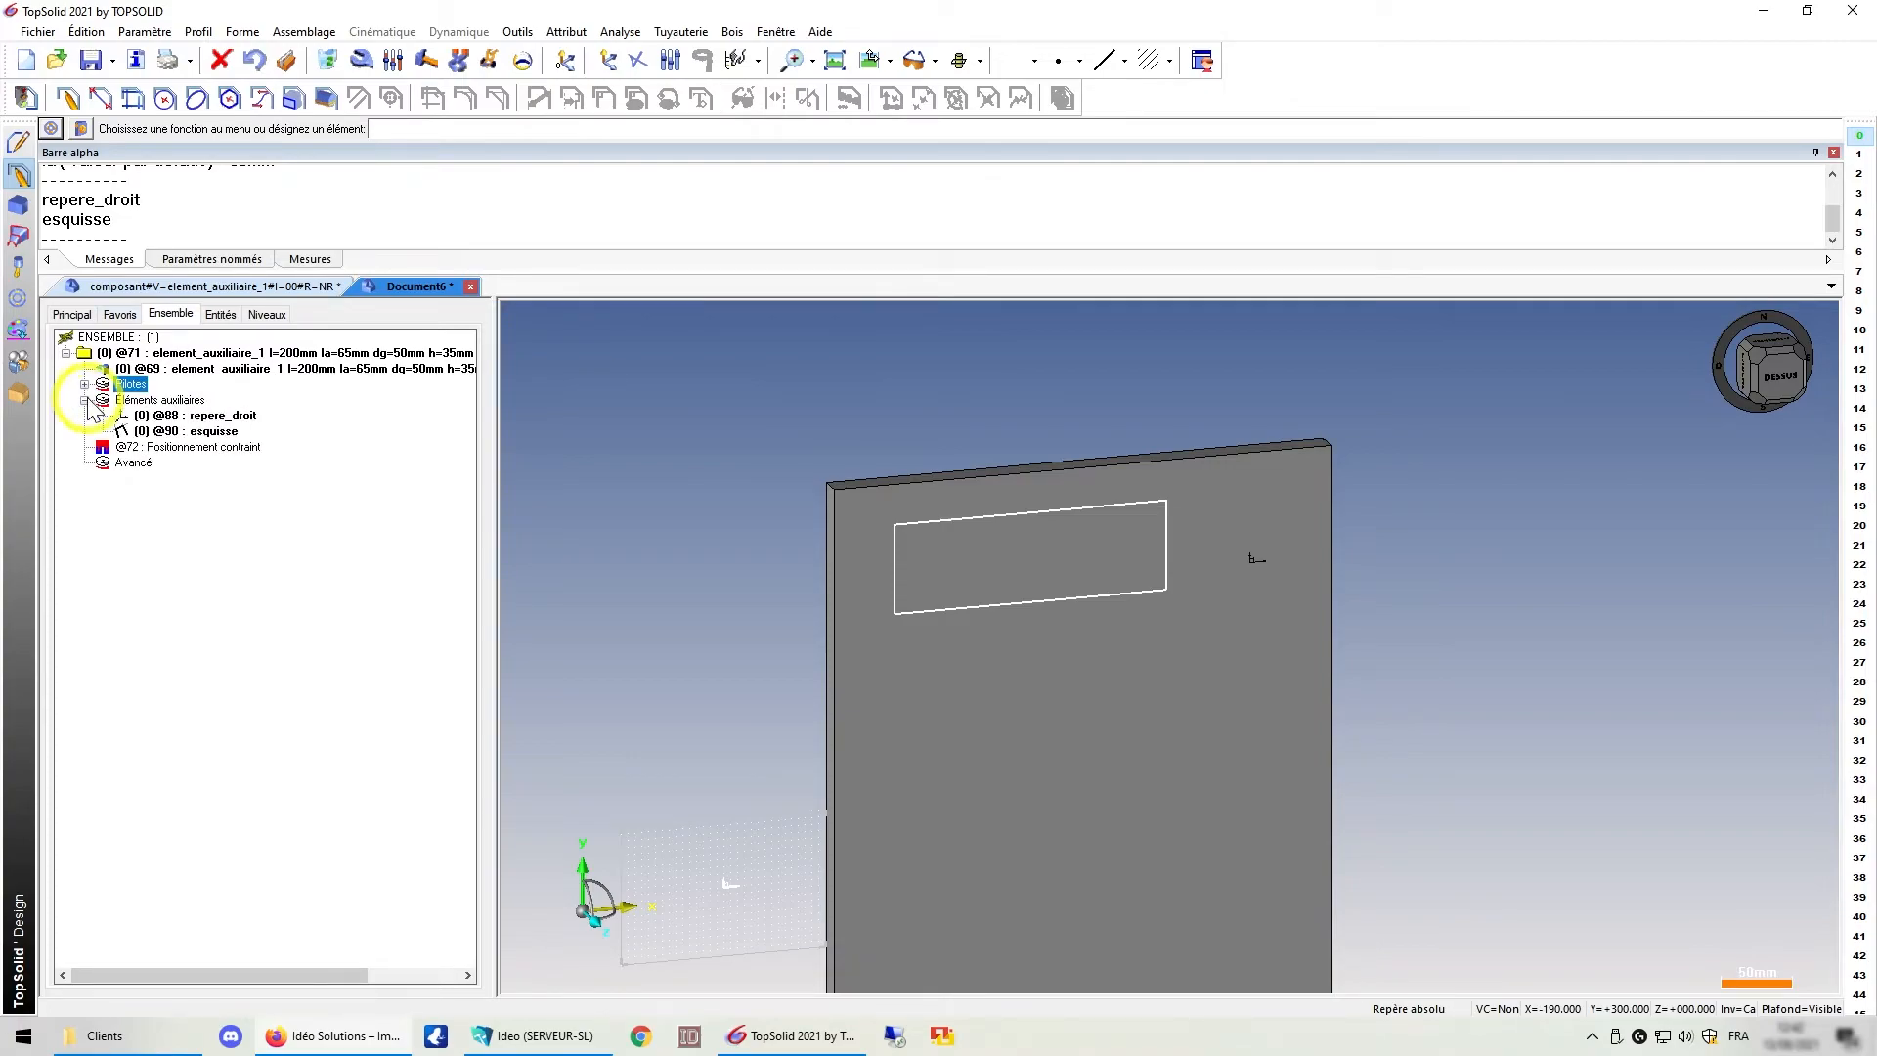
{"action": "left_click", "coordinate": [85, 400]}
{"action": "left_click", "coordinate": [65, 353]}
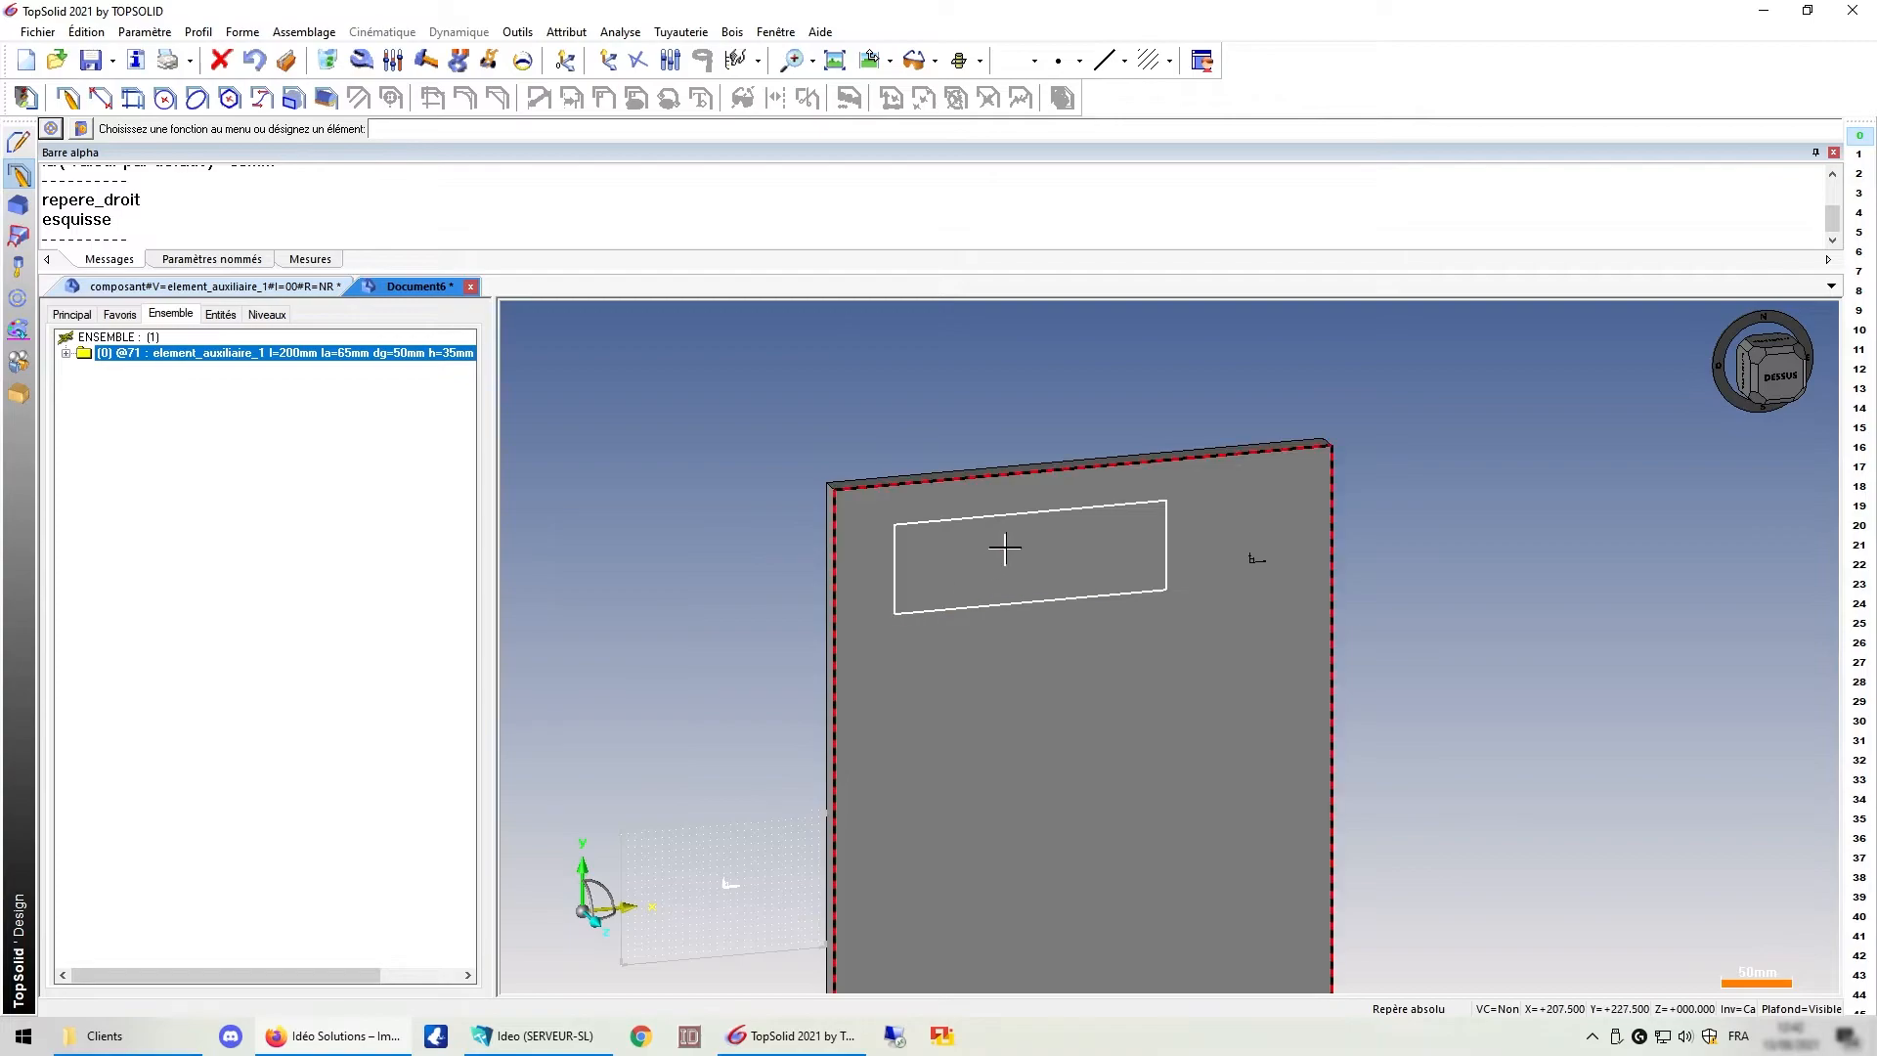
- Include a second Element_auxiliaire_1, version 00, NORMALE representation, with all auxiliary elements added, and place it to the right of the first plate
{"action": "scroll", "coordinate": [721, 528], "scroll_direction": "down", "scroll_amount": 3}
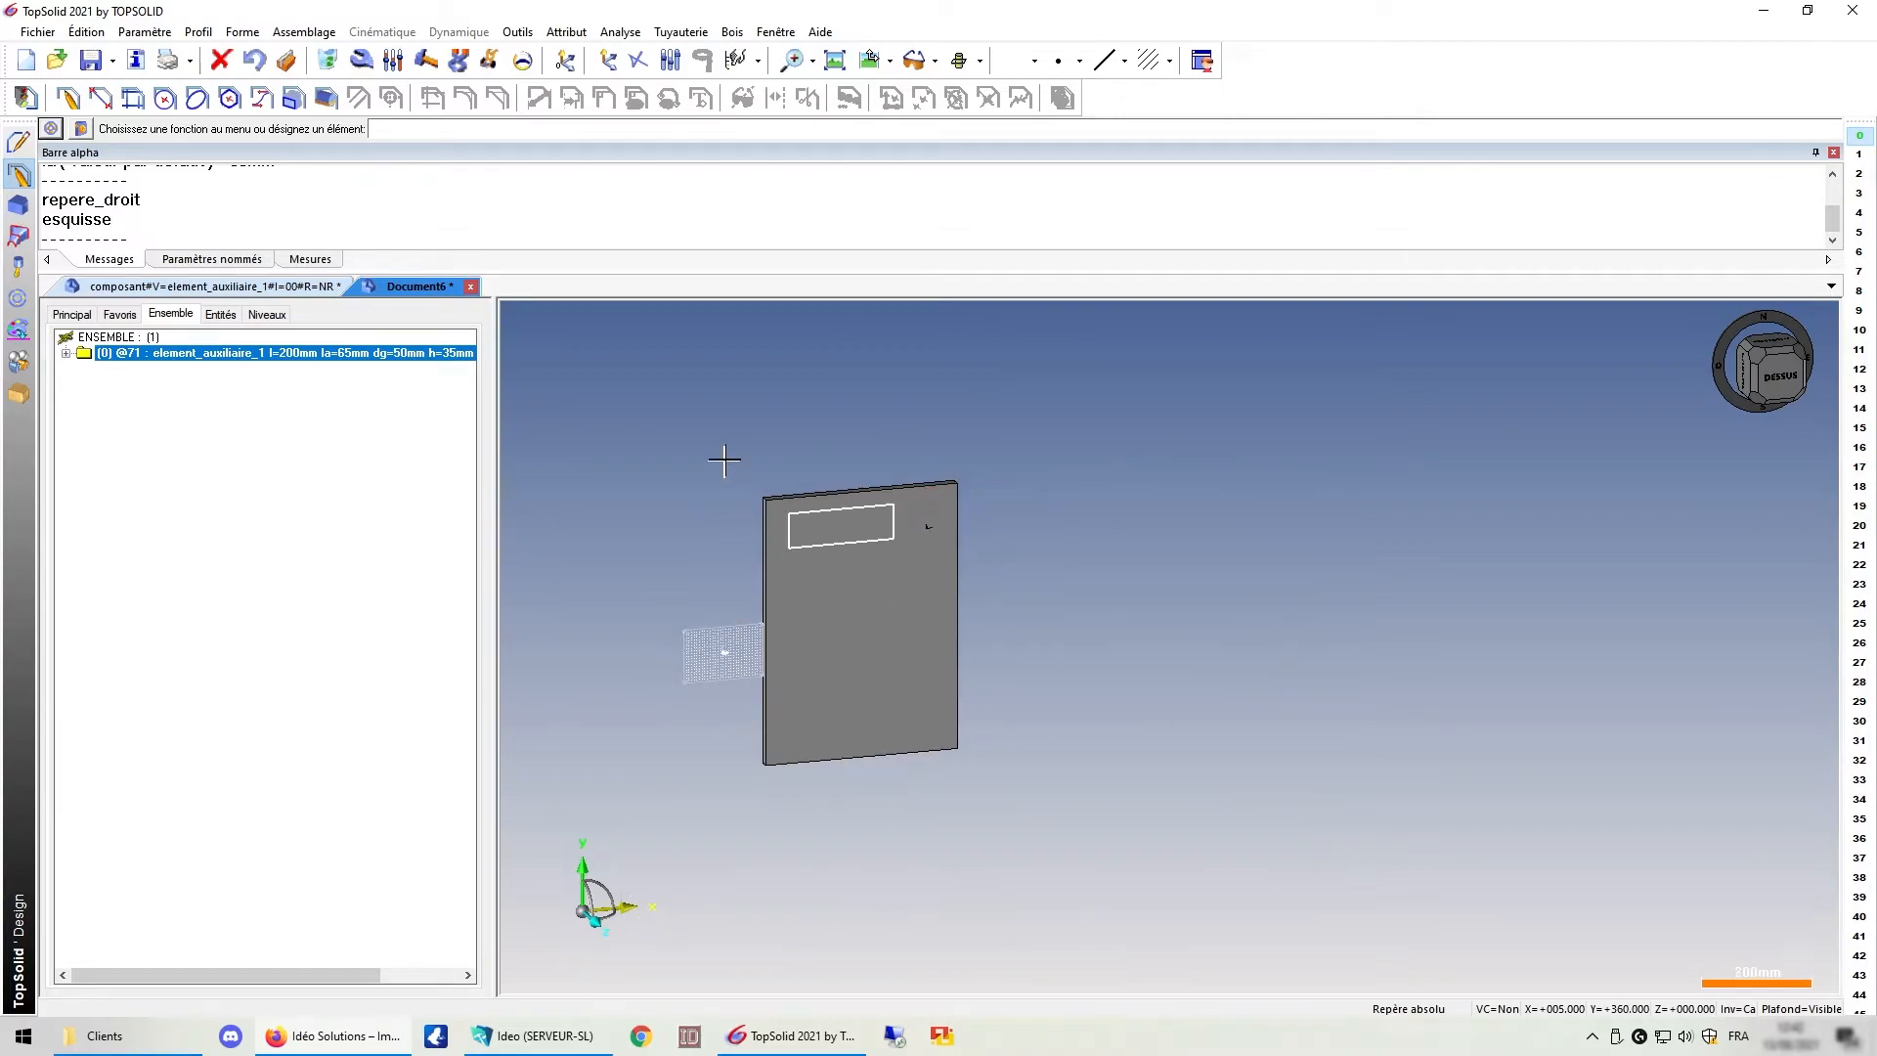
{"action": "left_click", "coordinate": [748, 372]}
{"action": "left_click", "coordinate": [784, 592]}
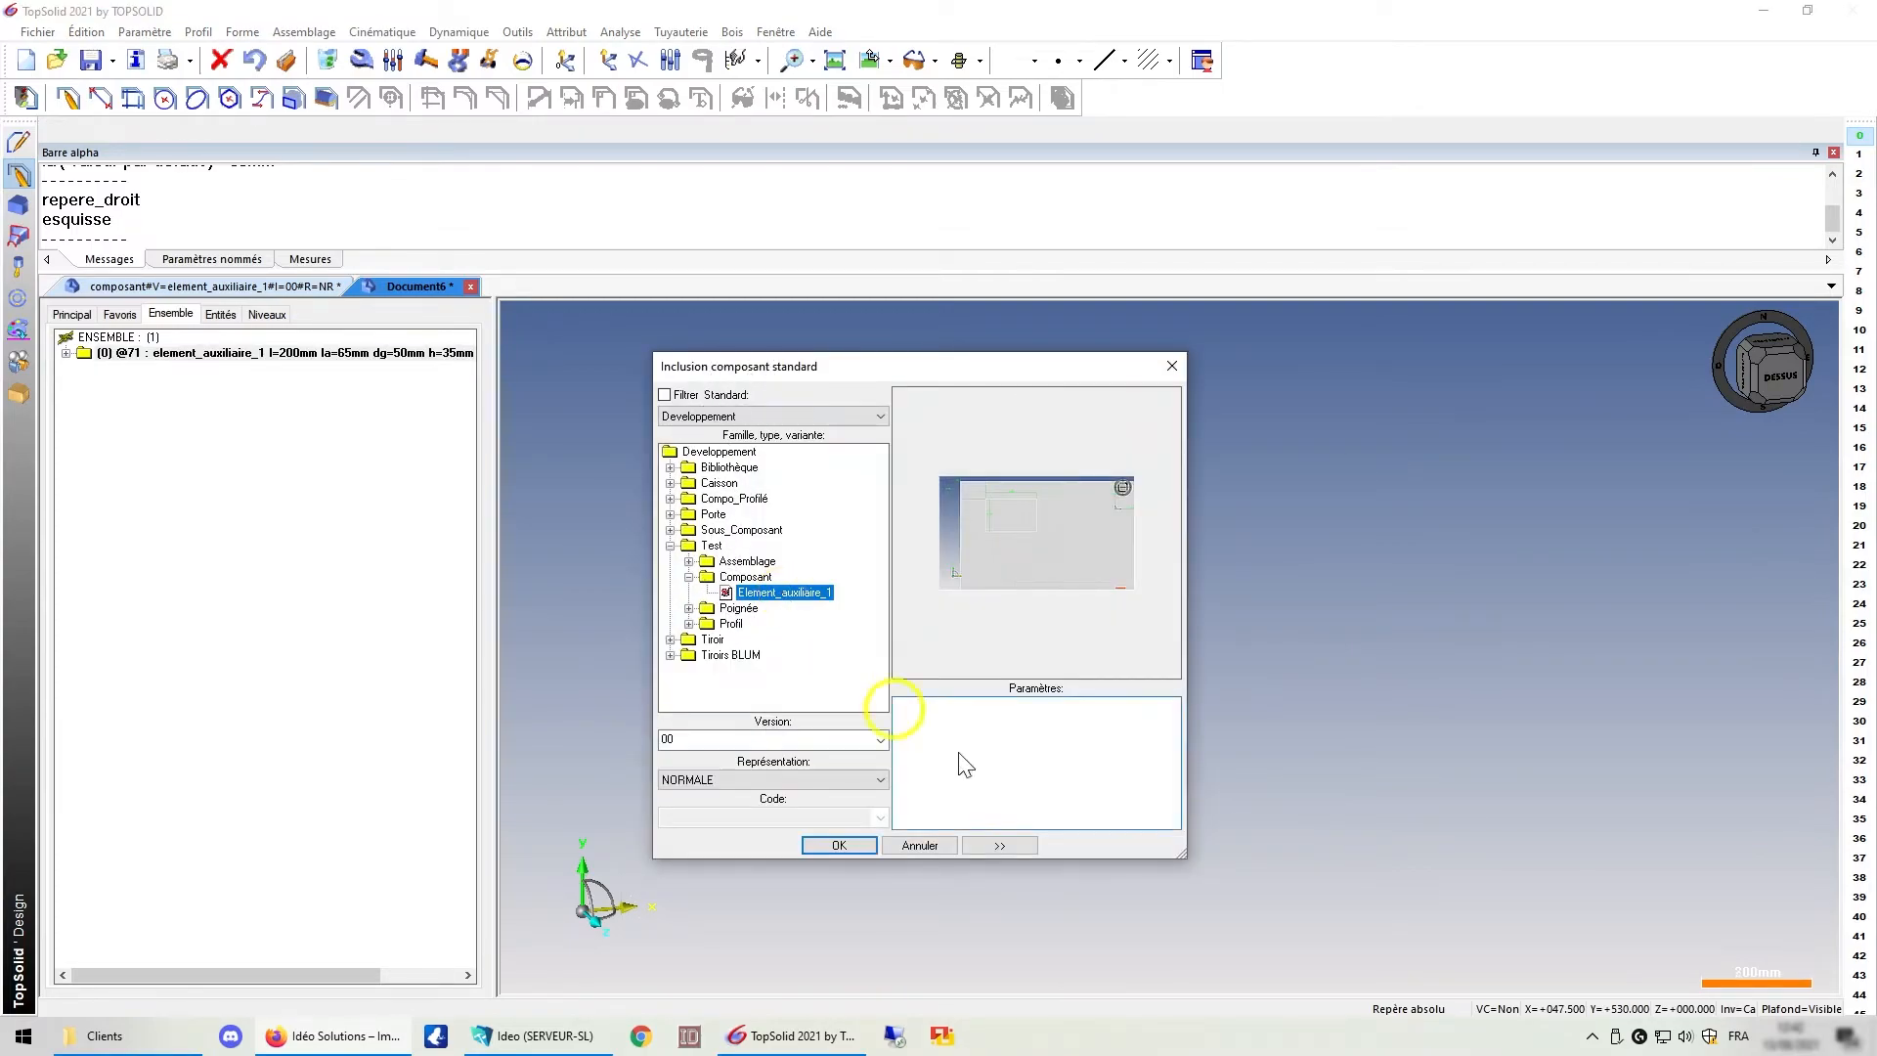
{"action": "left_click", "coordinate": [1005, 841]}
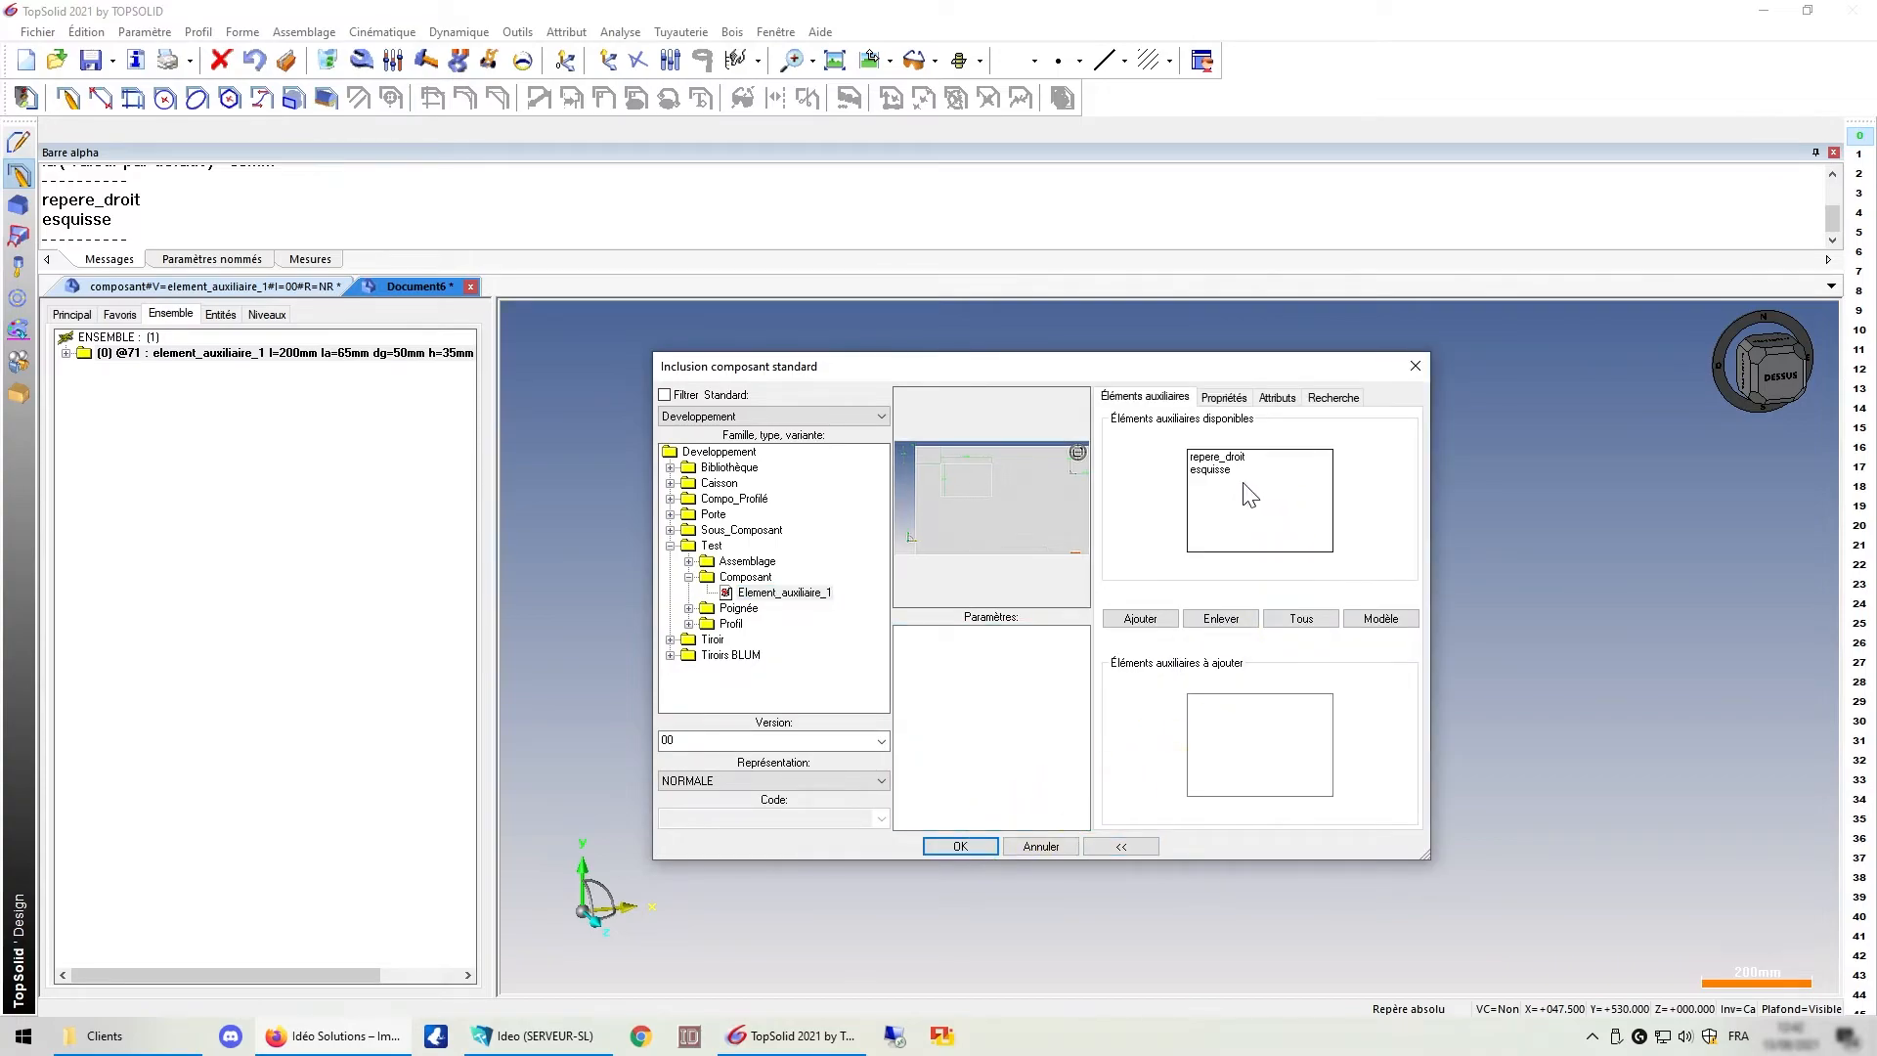
{"action": "left_click", "coordinate": [1301, 618]}
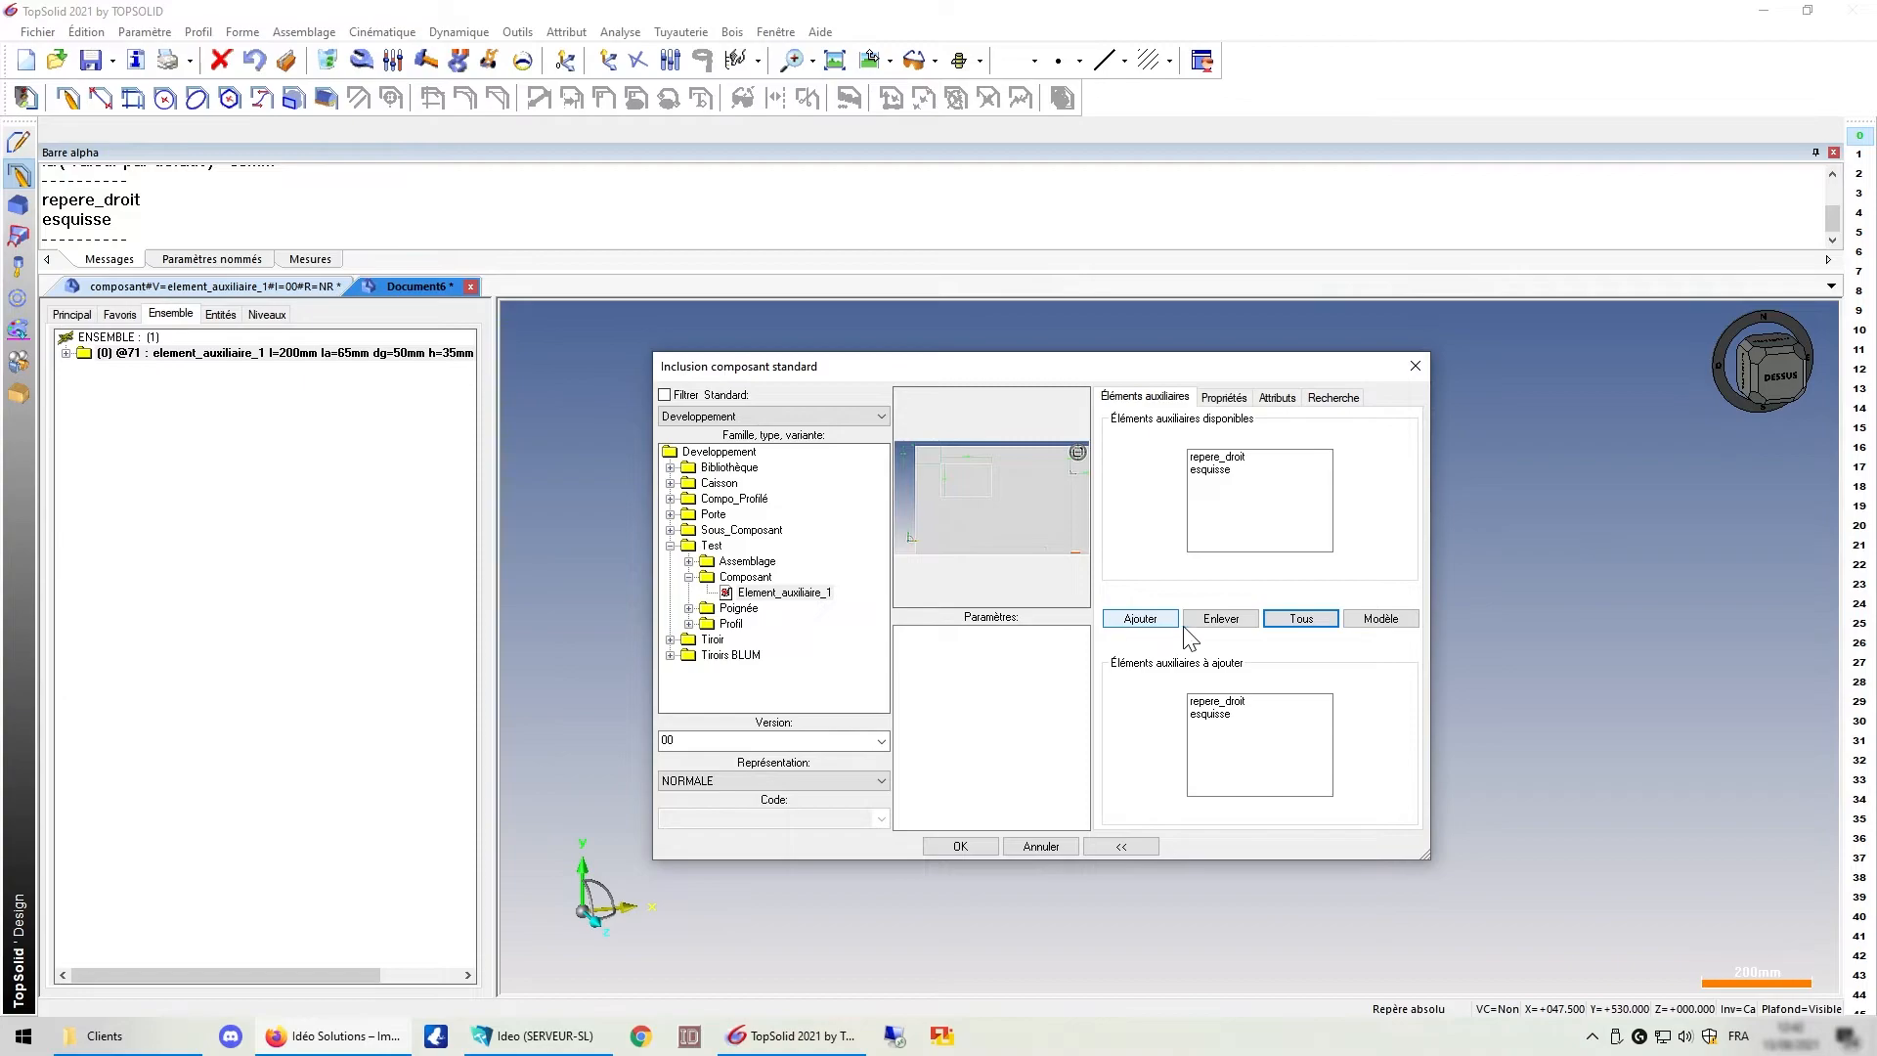
{"action": "left_click", "coordinate": [960, 846]}
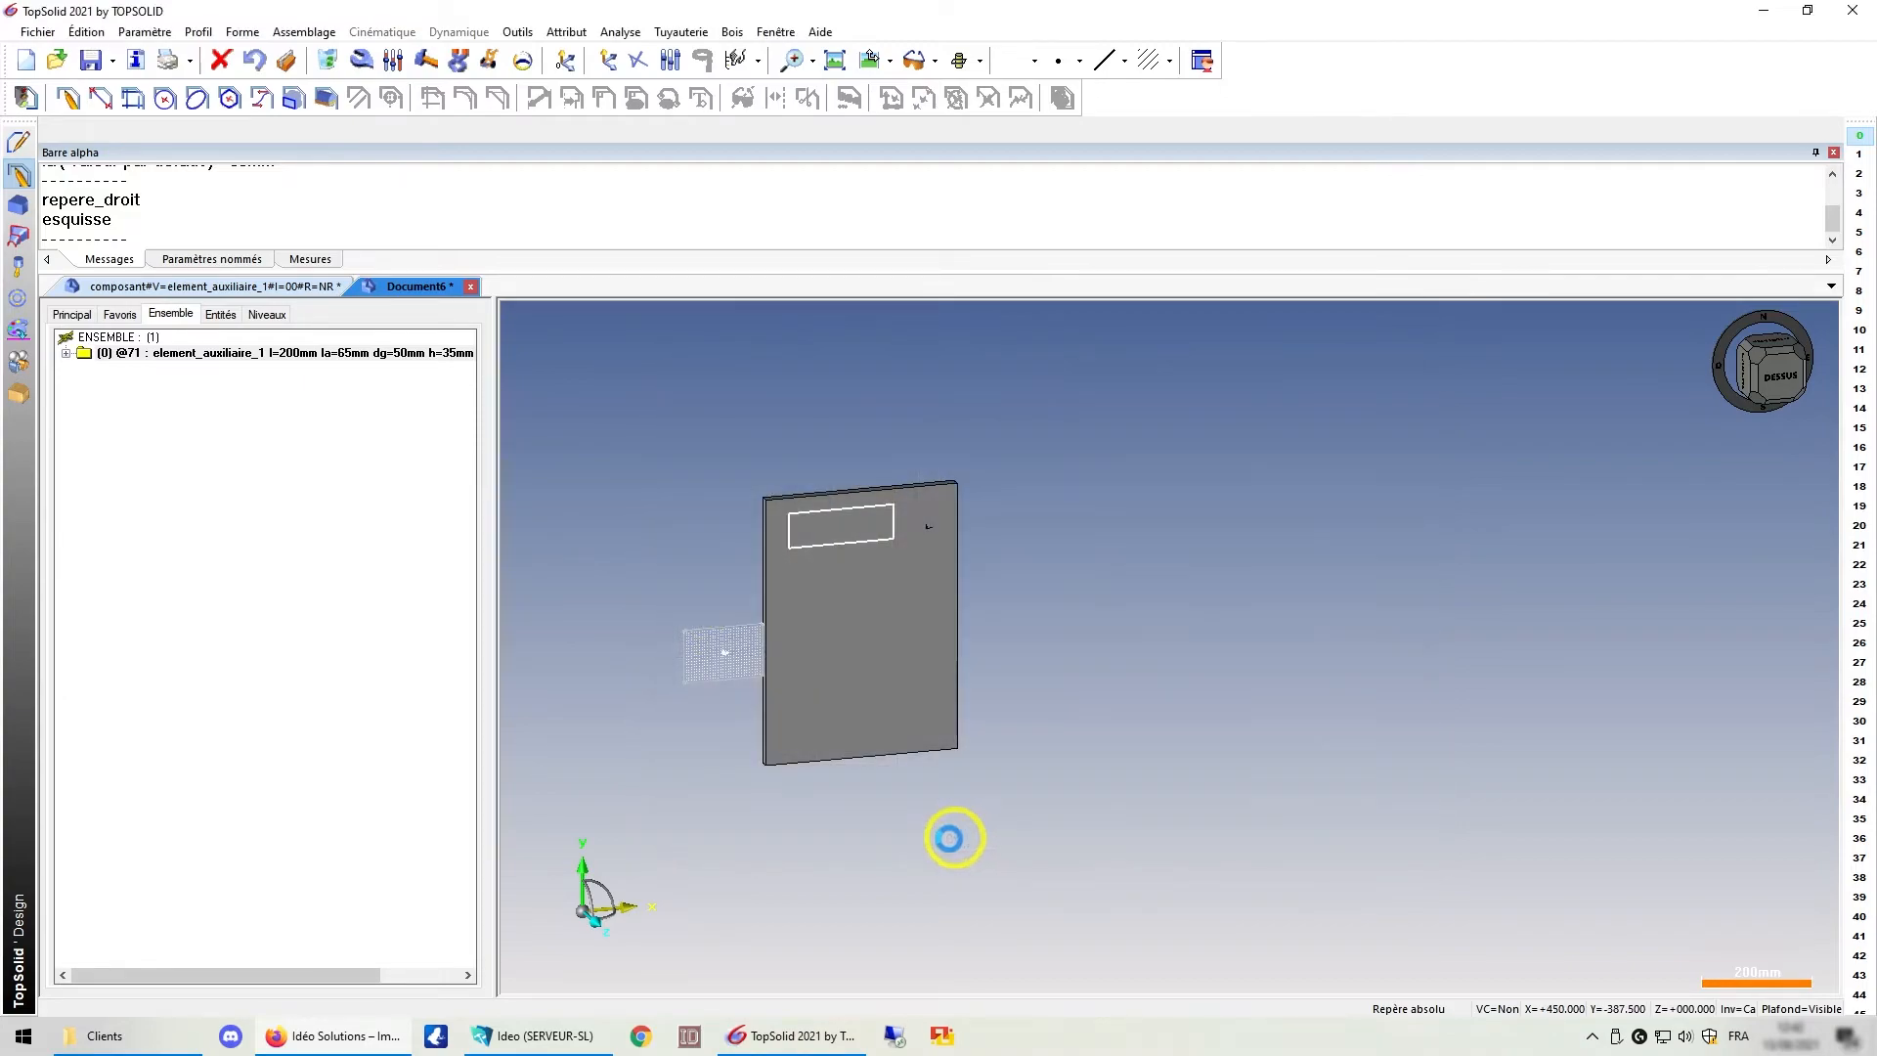
{"action": "left_click", "coordinate": [1124, 608]}
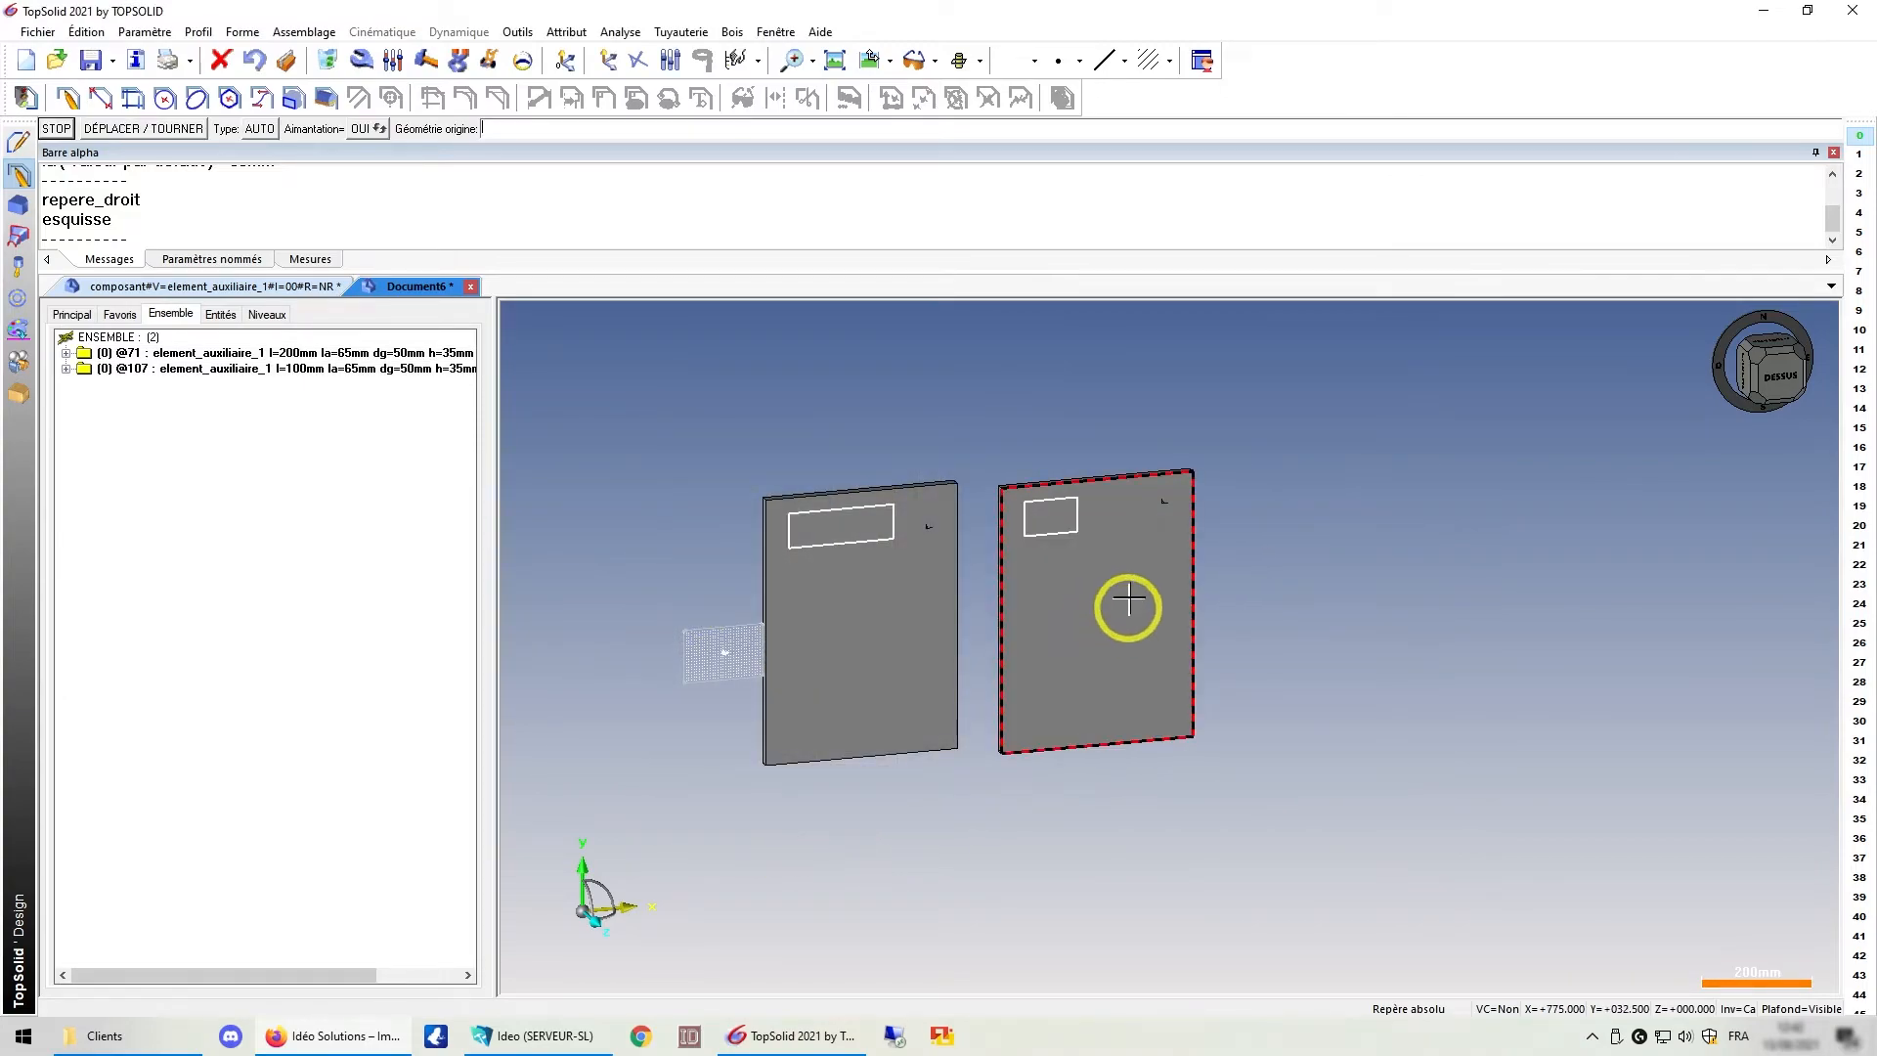
{"action": "scroll", "coordinate": [1102, 546], "scroll_direction": "up", "scroll_amount": 2}
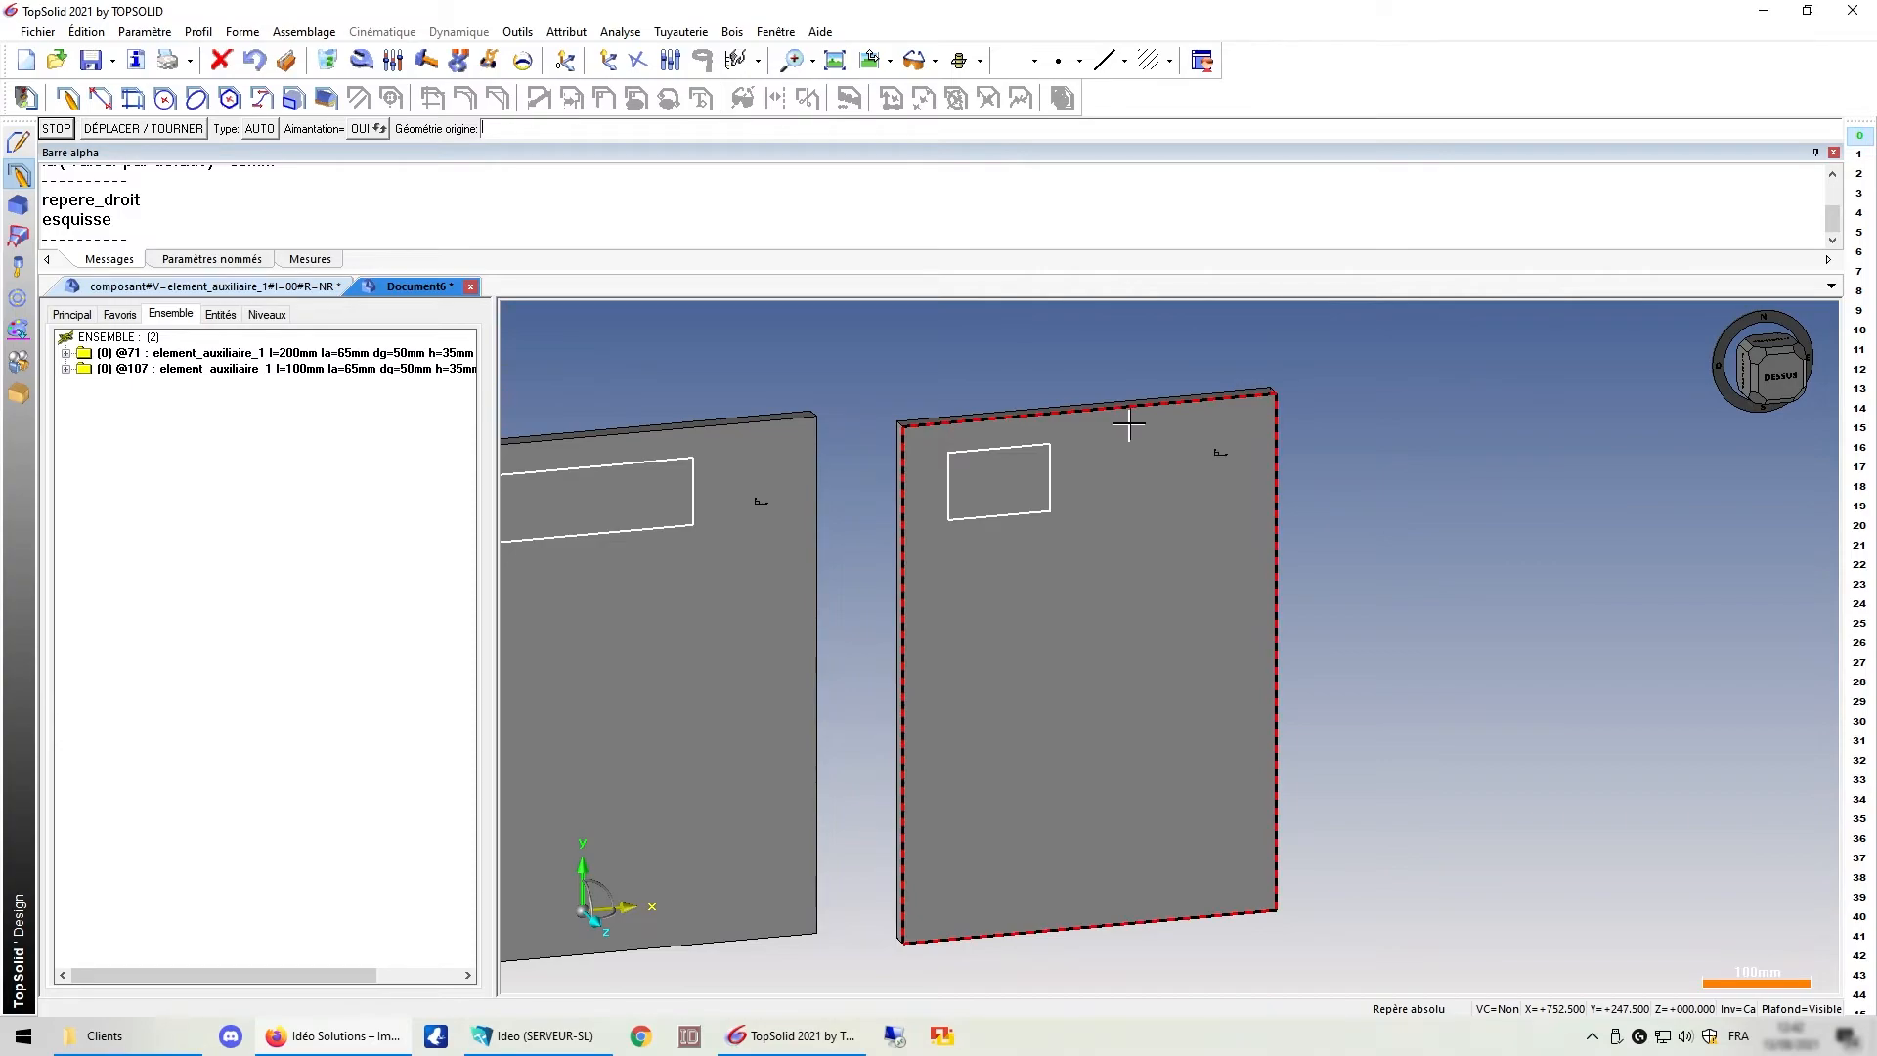
{"action": "scroll", "coordinate": [1191, 603], "scroll_direction": "down", "scroll_amount": 2}
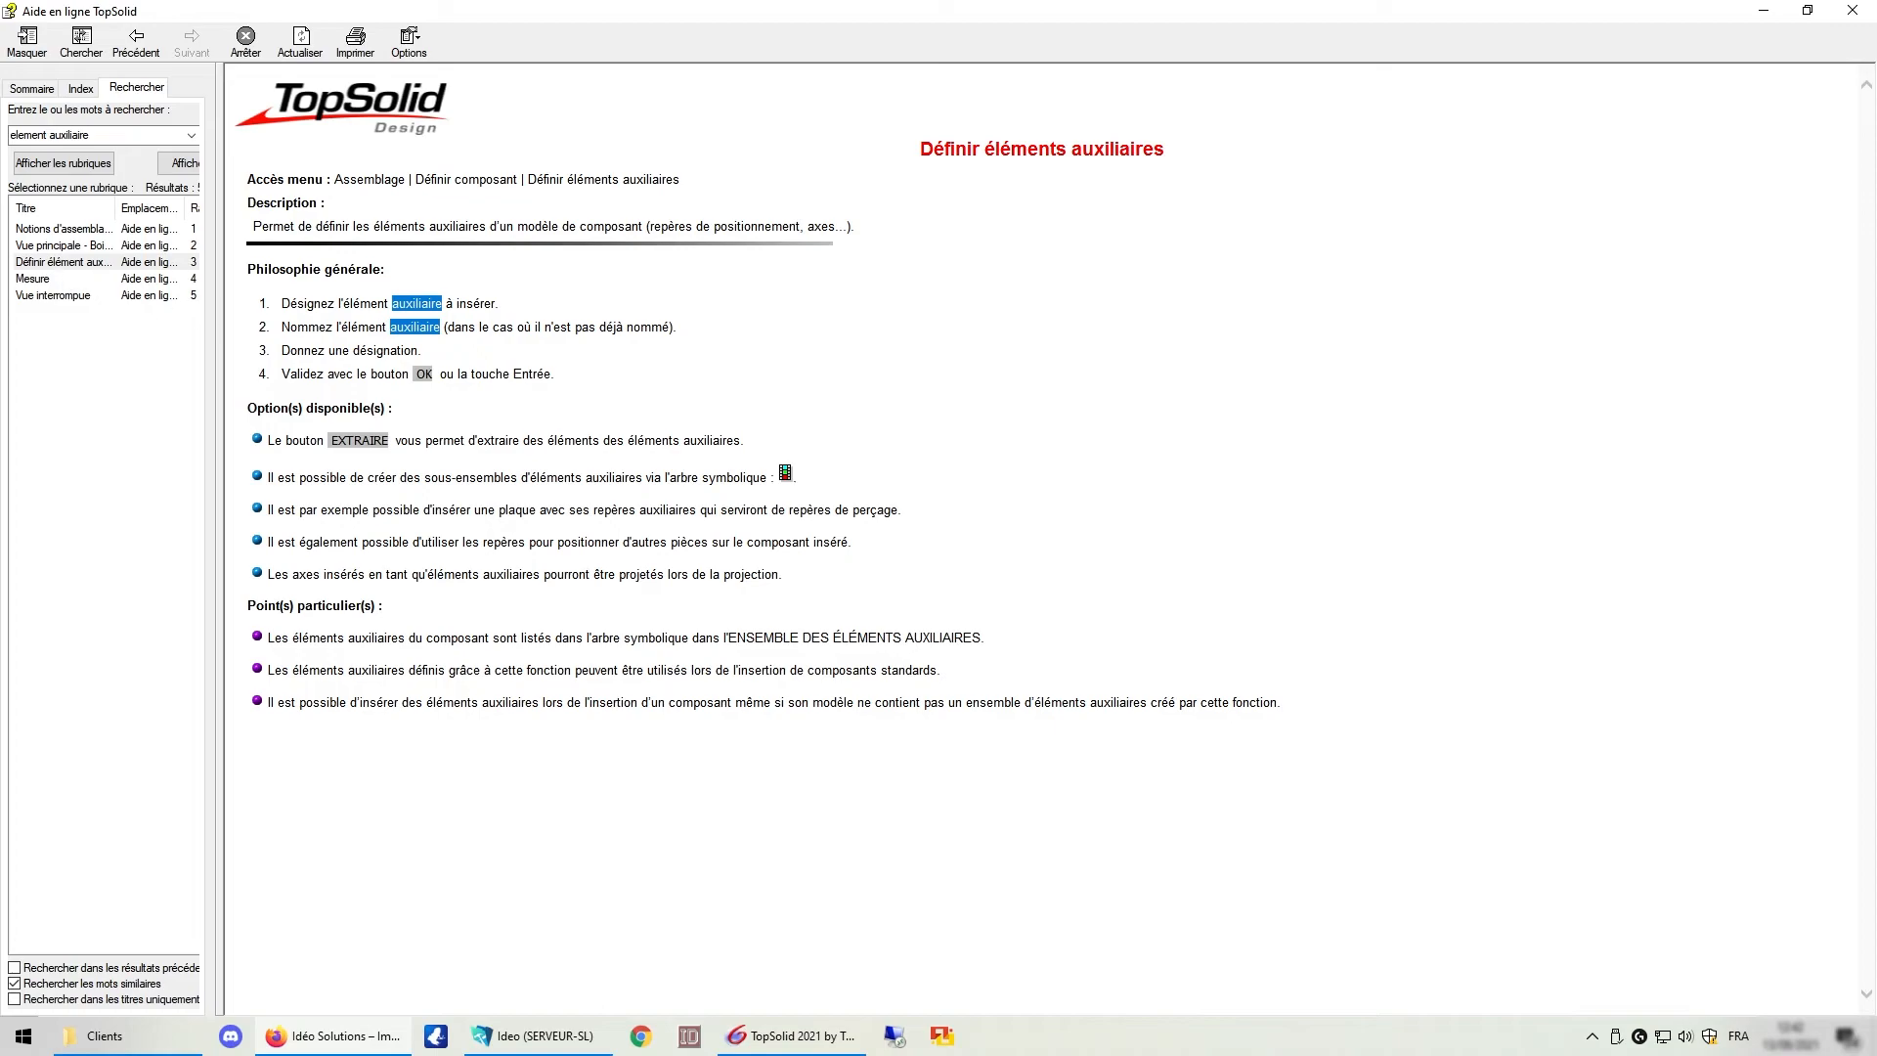
- Review the general procedure, available options and particular points on the Définir éléments auxiliaires page of the TopSolid online help
{"action": "left_click_drag", "start_coordinate": [248, 266], "coordinate": [1111, 714]}
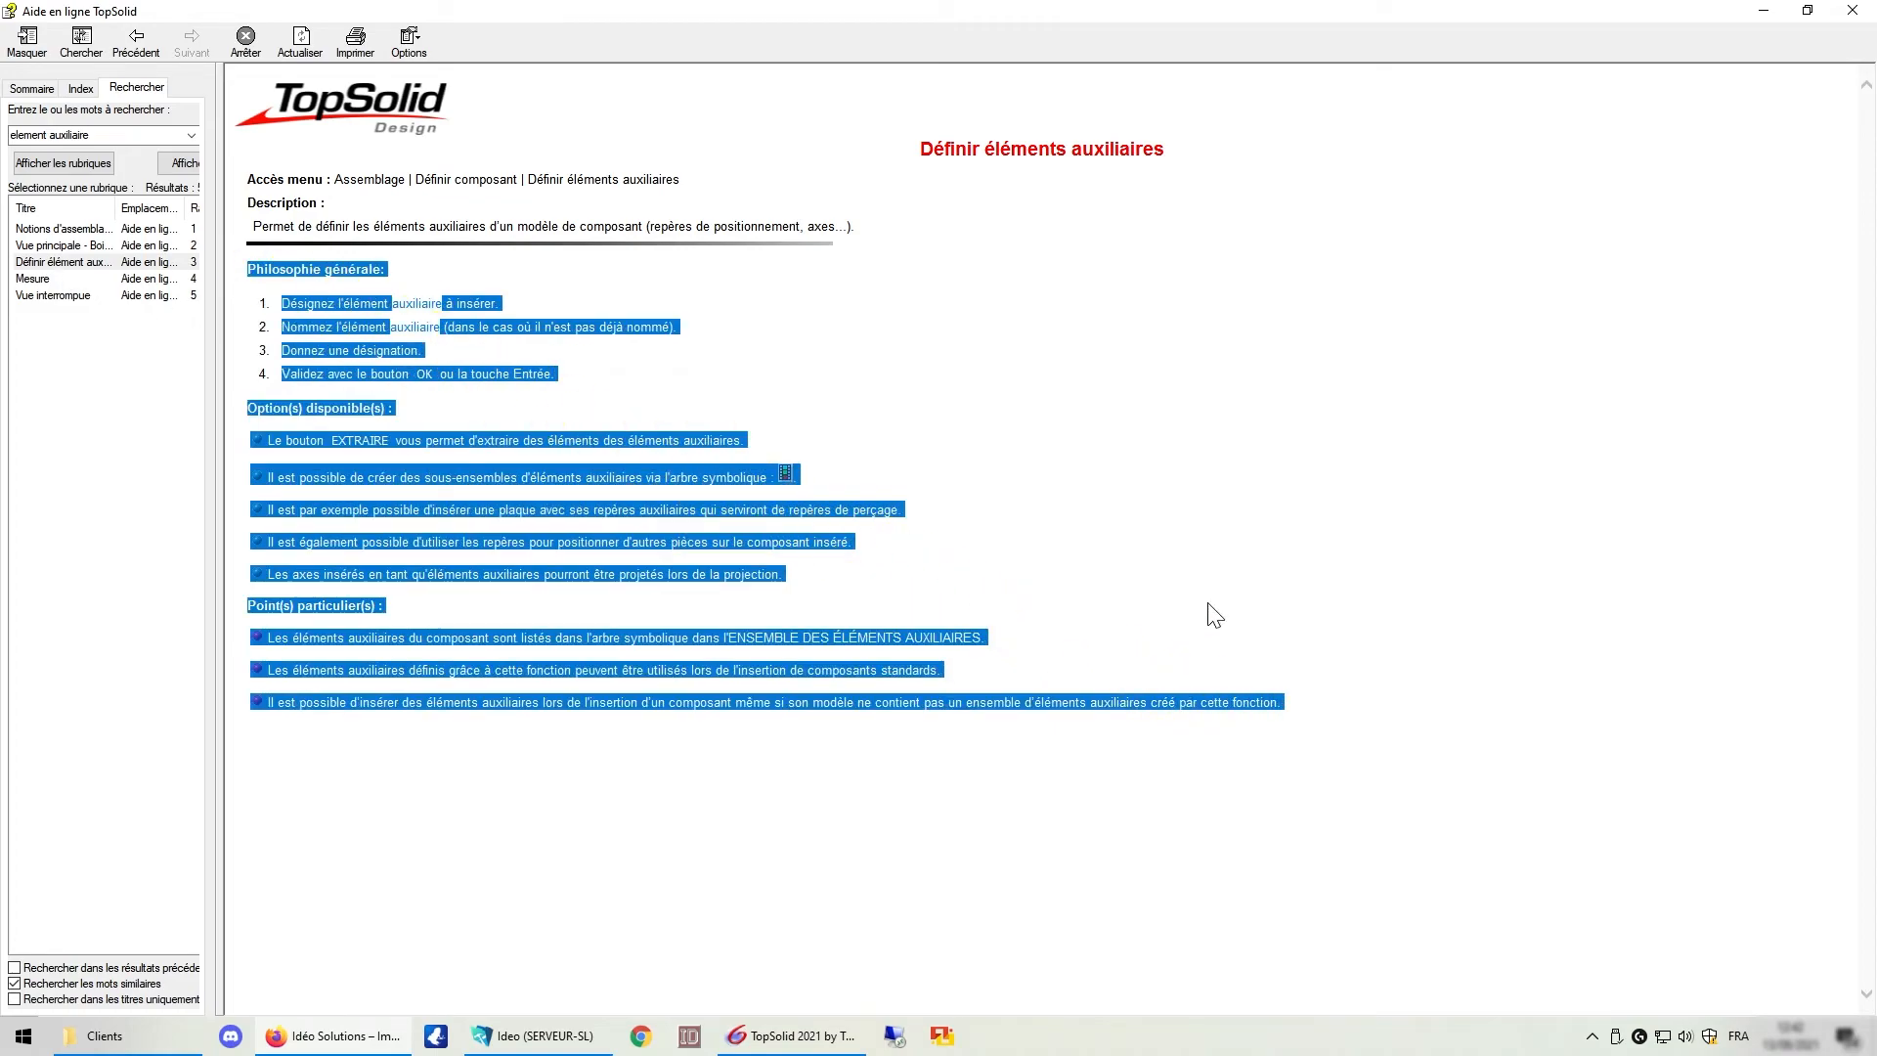
{"action": "left_click", "coordinate": [1083, 479]}
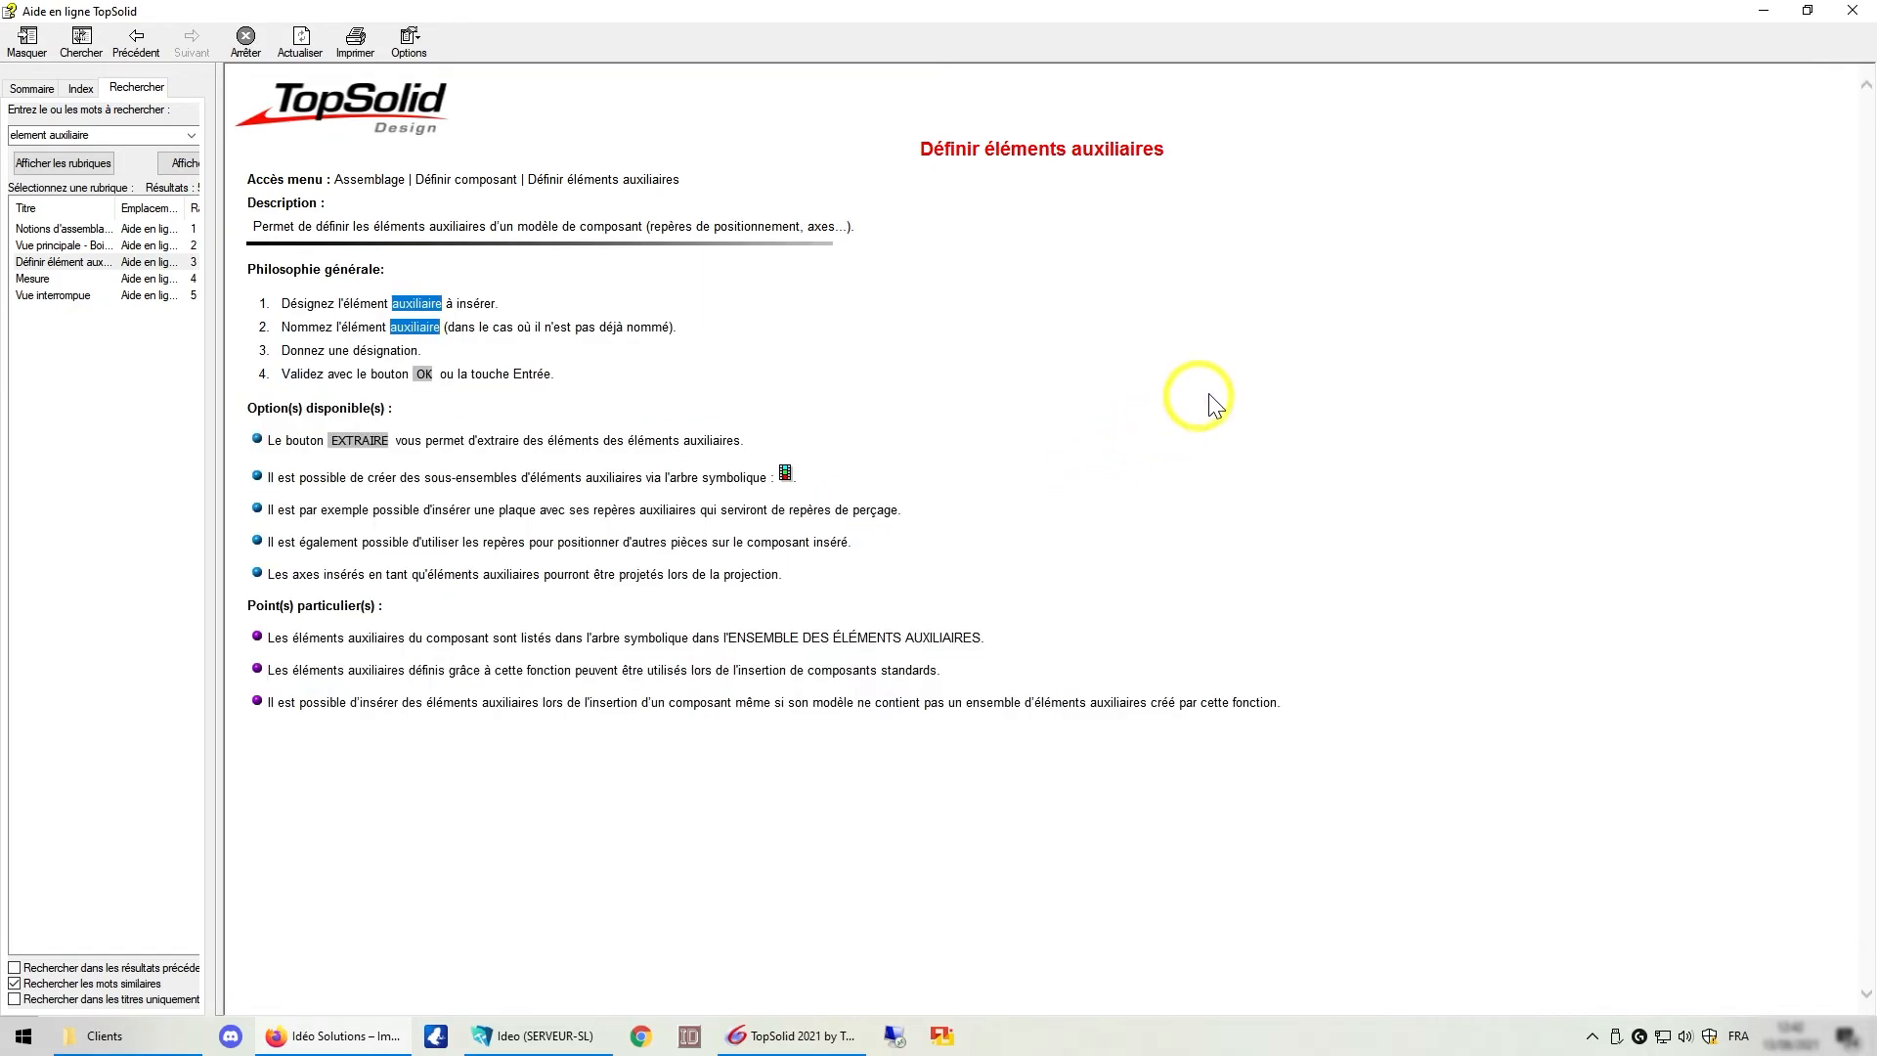